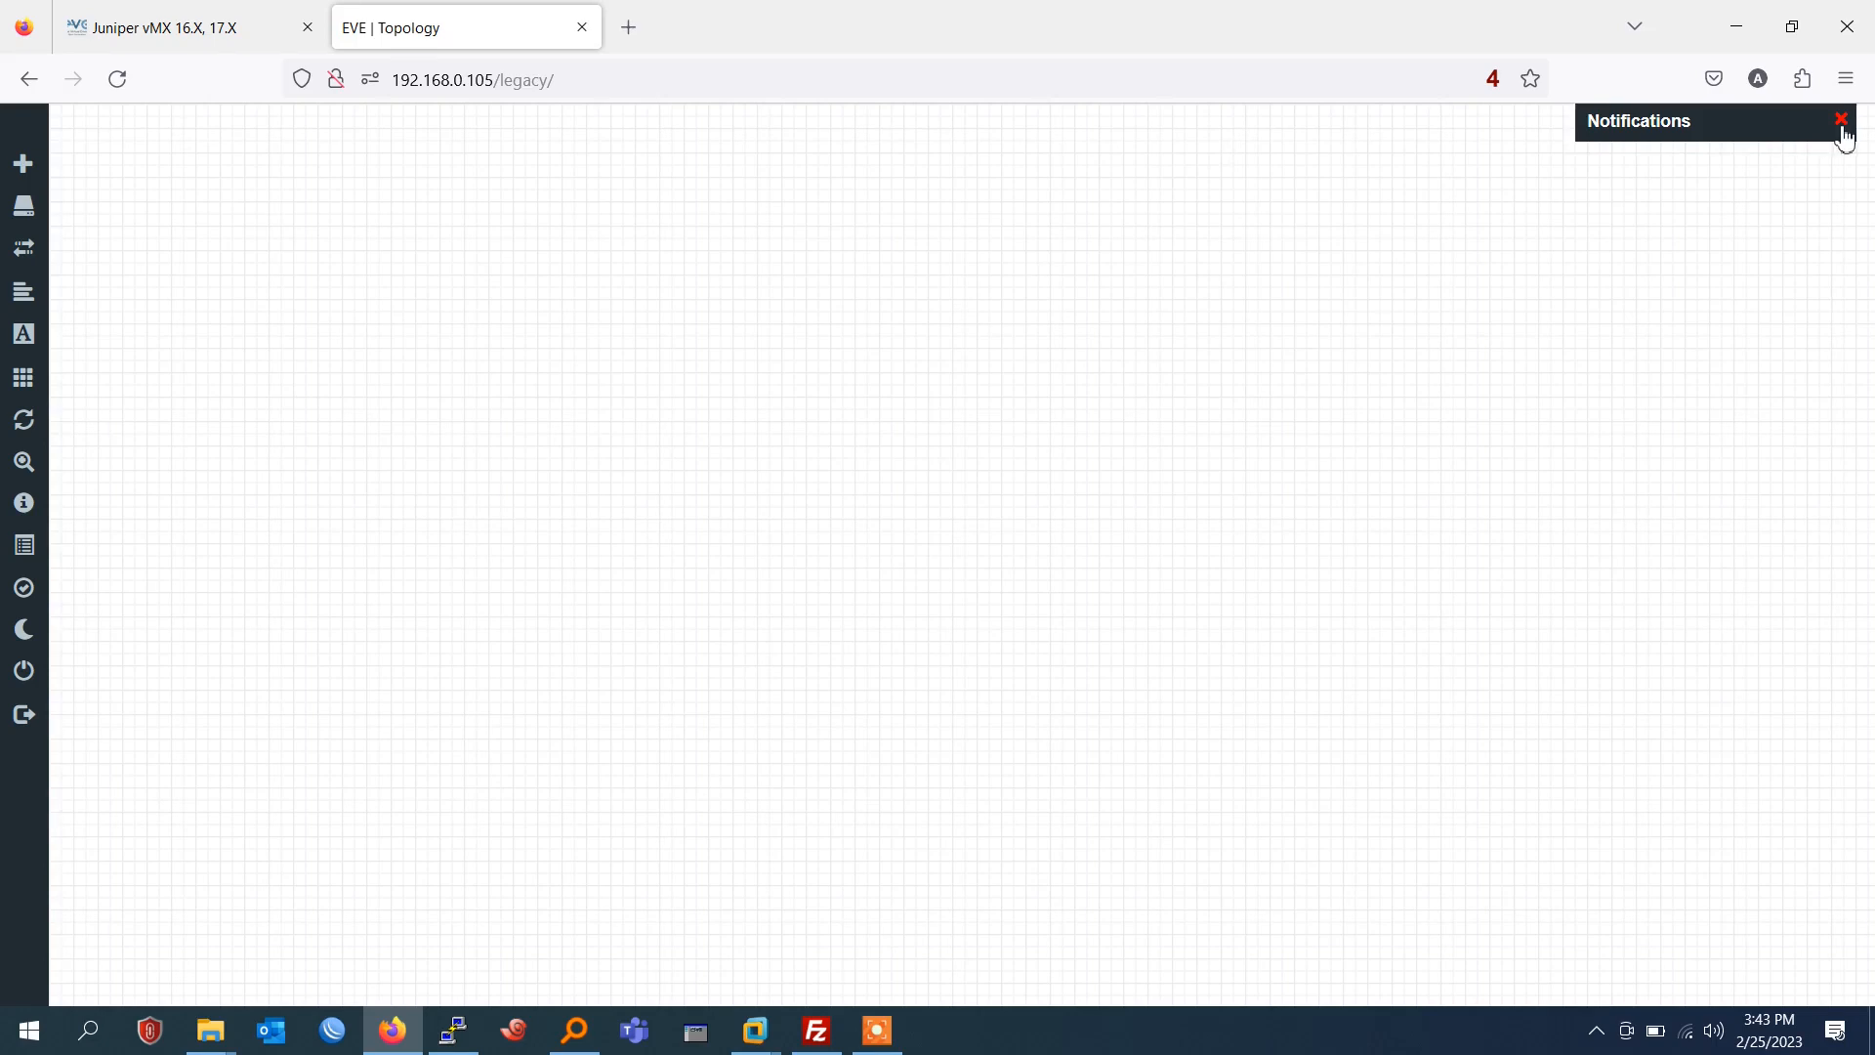
Dismiss the notifications and open the vmx-Juniper Router14.1 folder in File Explorer.
{"action": "left_click", "coordinate": [1841, 121]}
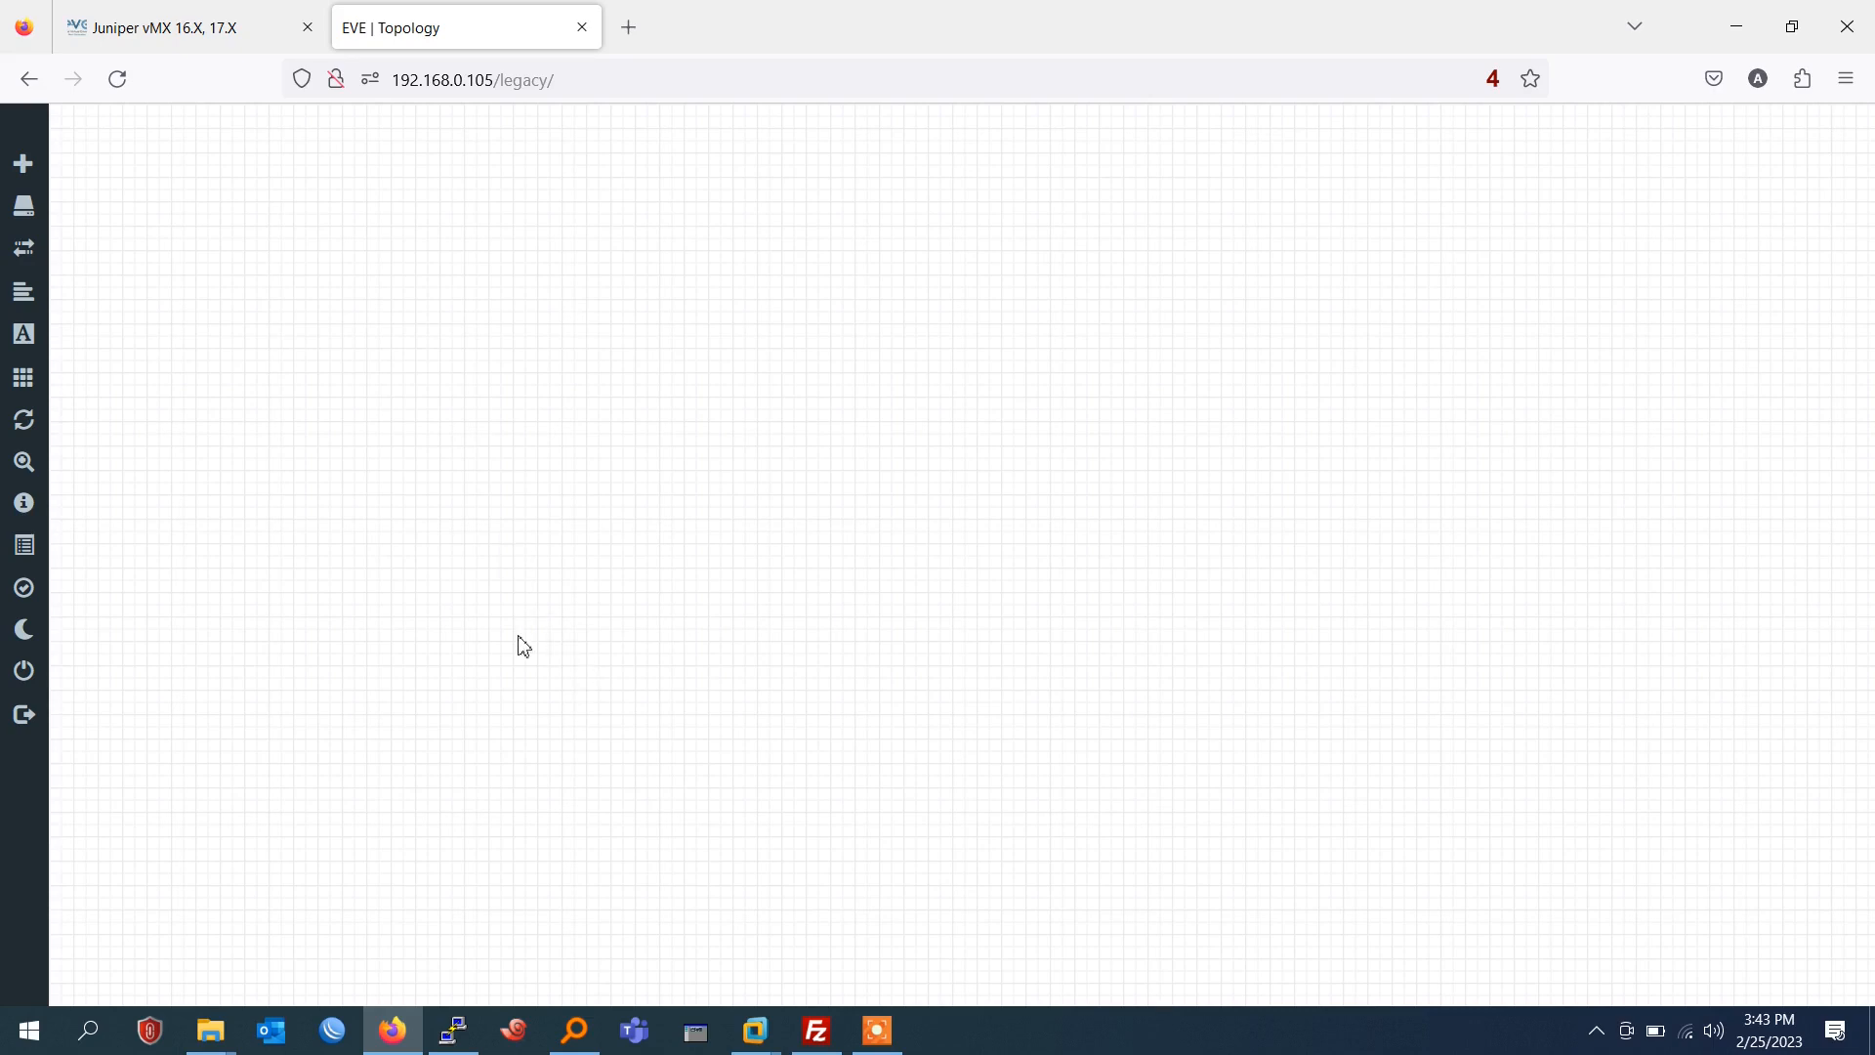
{"action": "left_click", "coordinate": [233, 1035]}
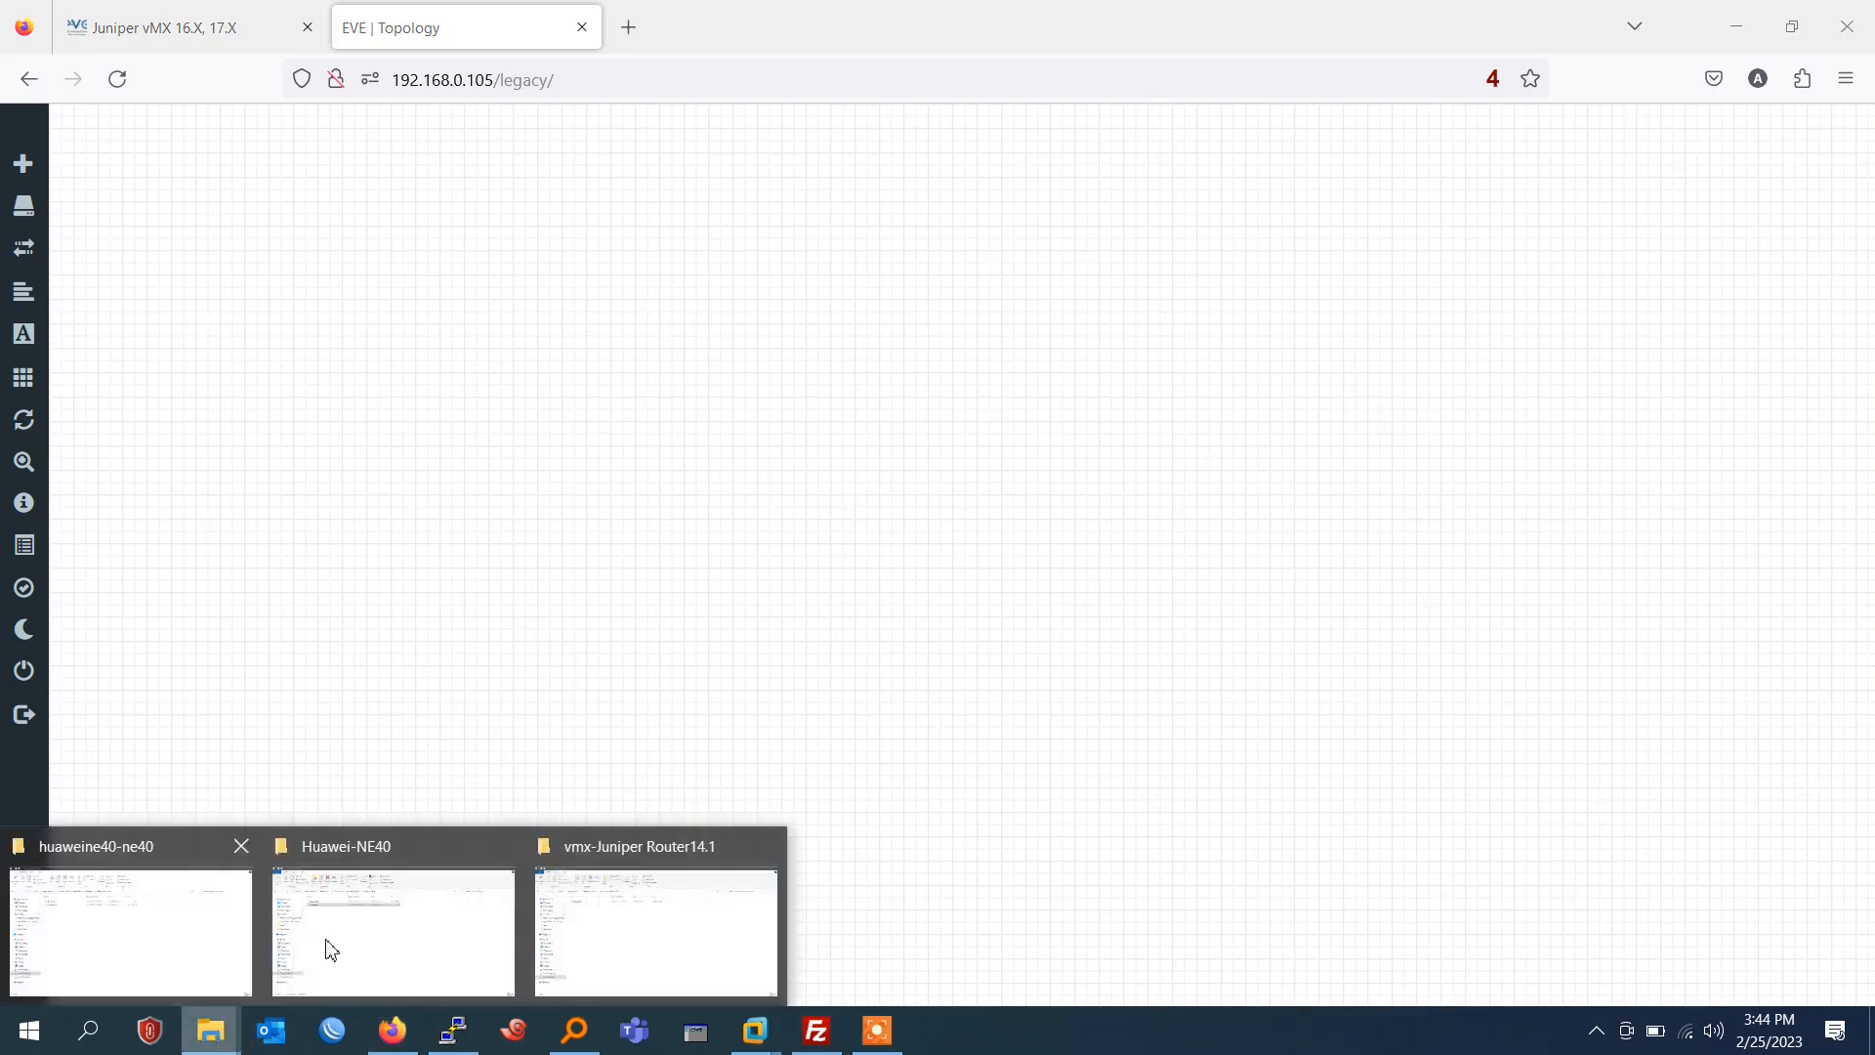
{"action": "left_click", "coordinate": [604, 943]}
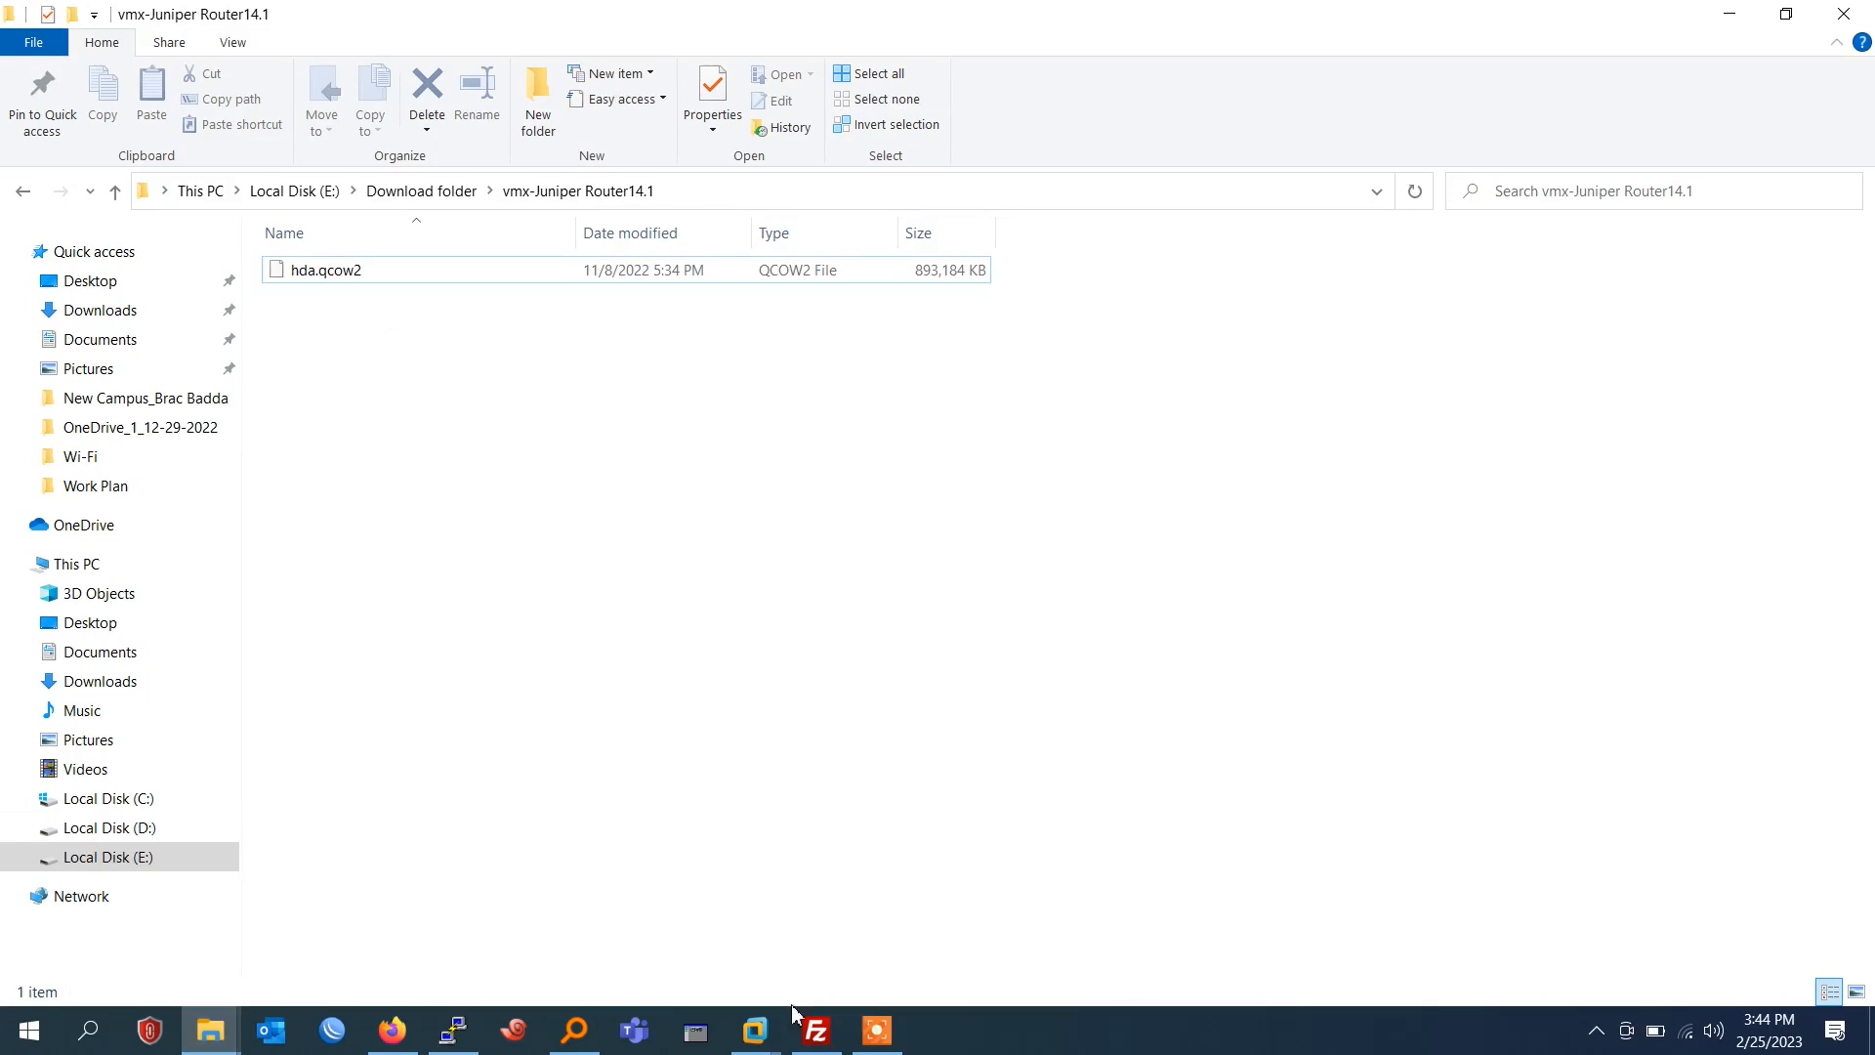
Switch to FileZilla and browse the remote site to /opt/unetlab/addons/qemu.
{"action": "left_click", "coordinate": [816, 1037]}
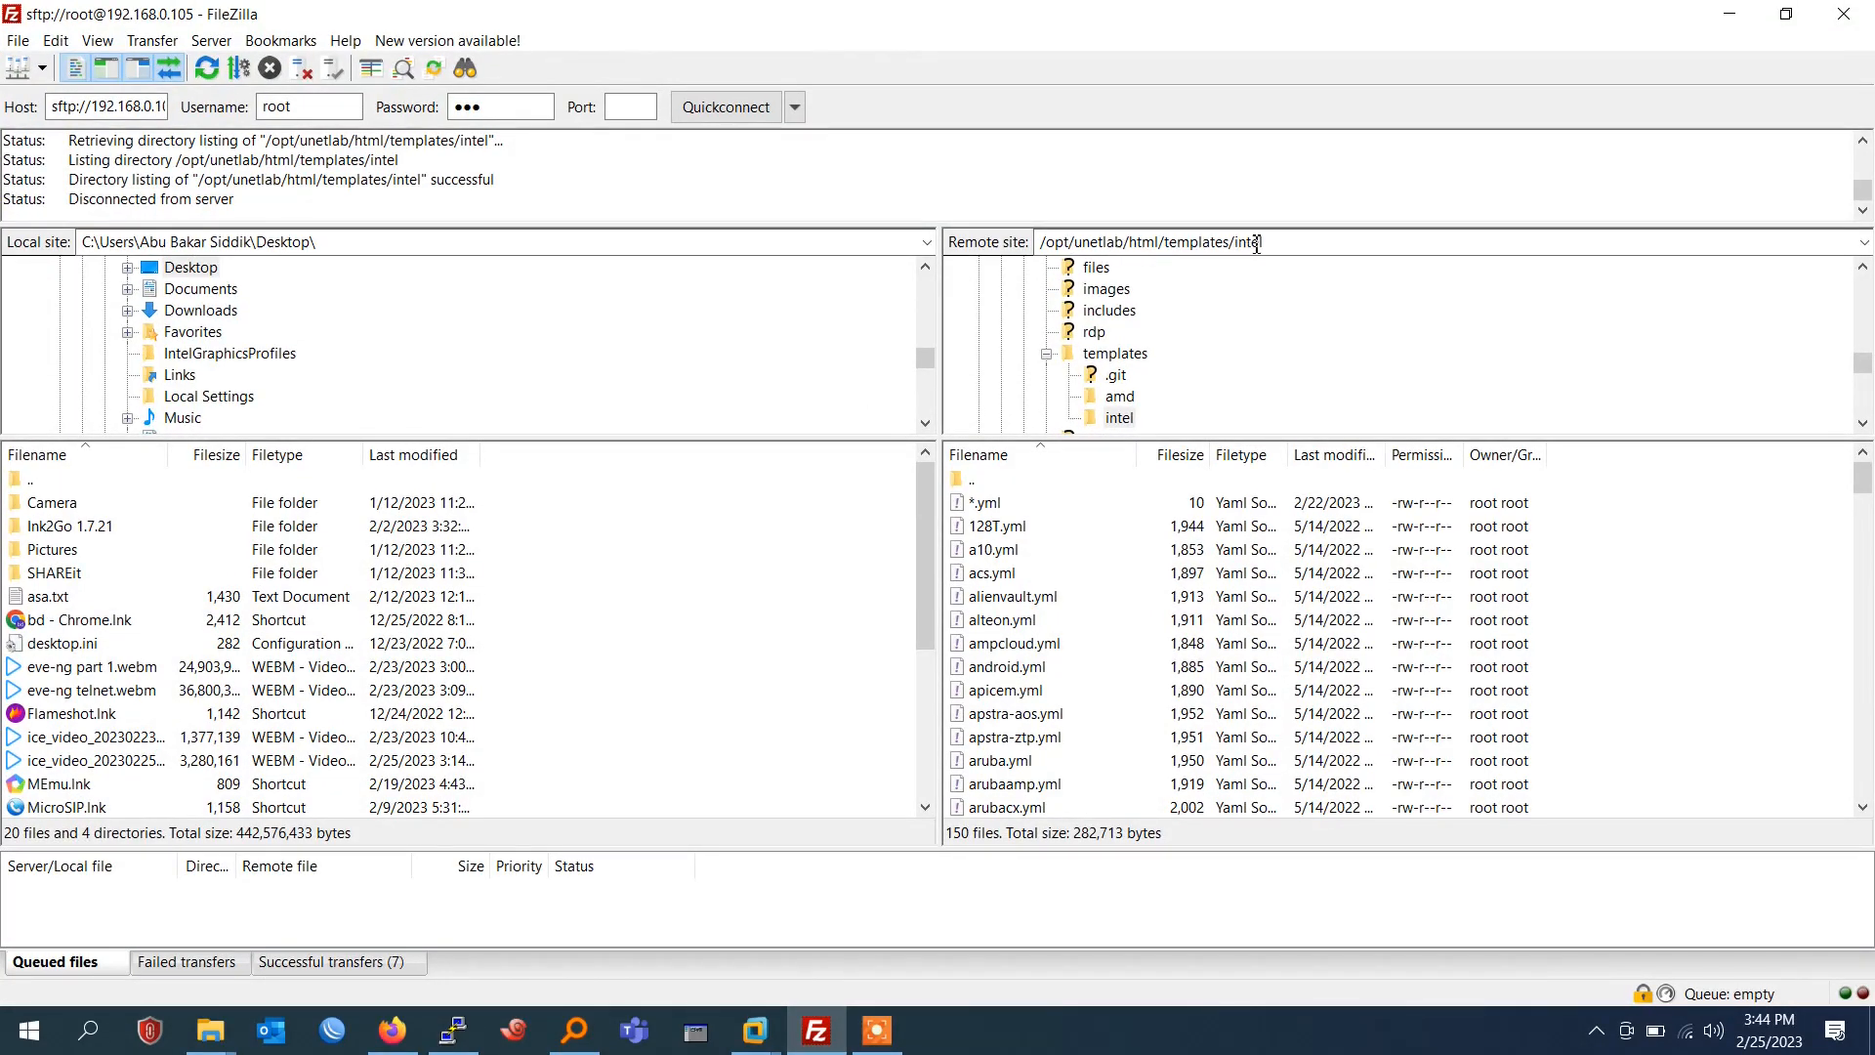
{"action": "scroll", "coordinate": [1094, 400], "scroll_direction": "up", "scroll_amount": 10}
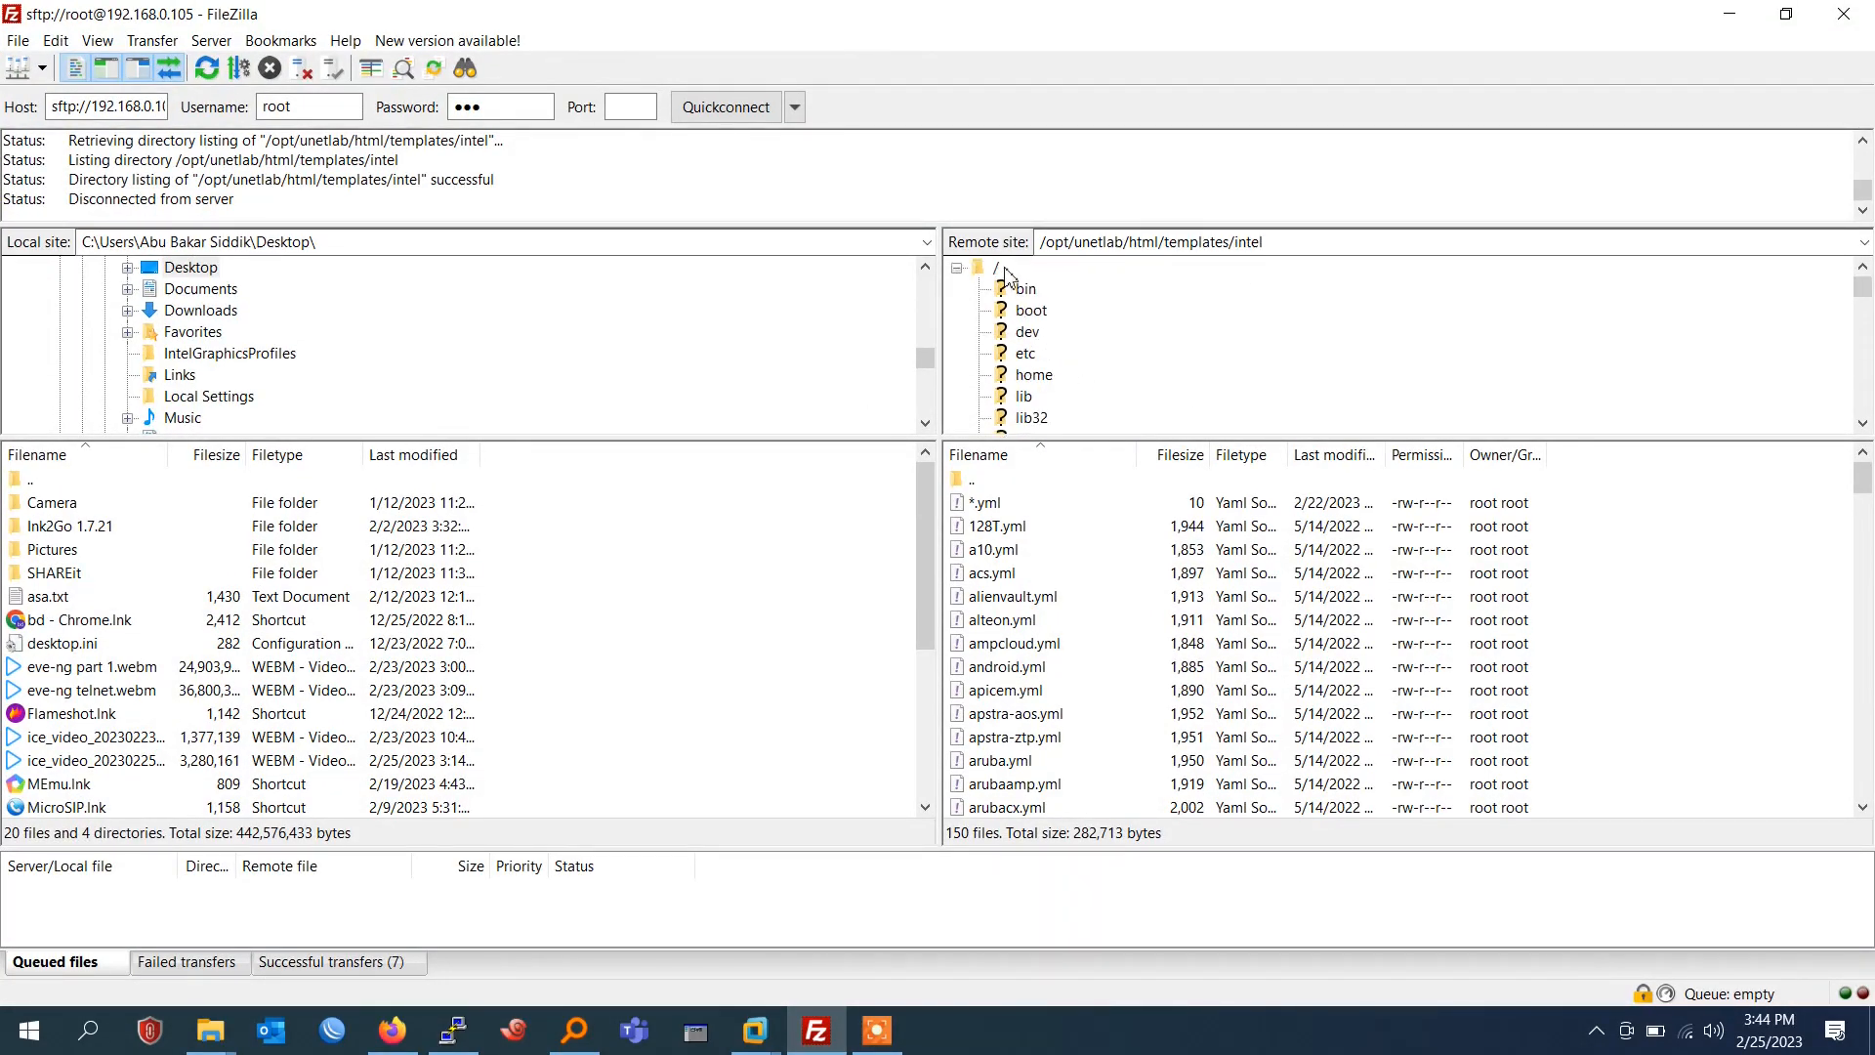
{"action": "left_click", "coordinate": [1006, 274]}
{"action": "scroll", "coordinate": [1136, 696], "scroll_direction": "down", "scroll_amount": 3}
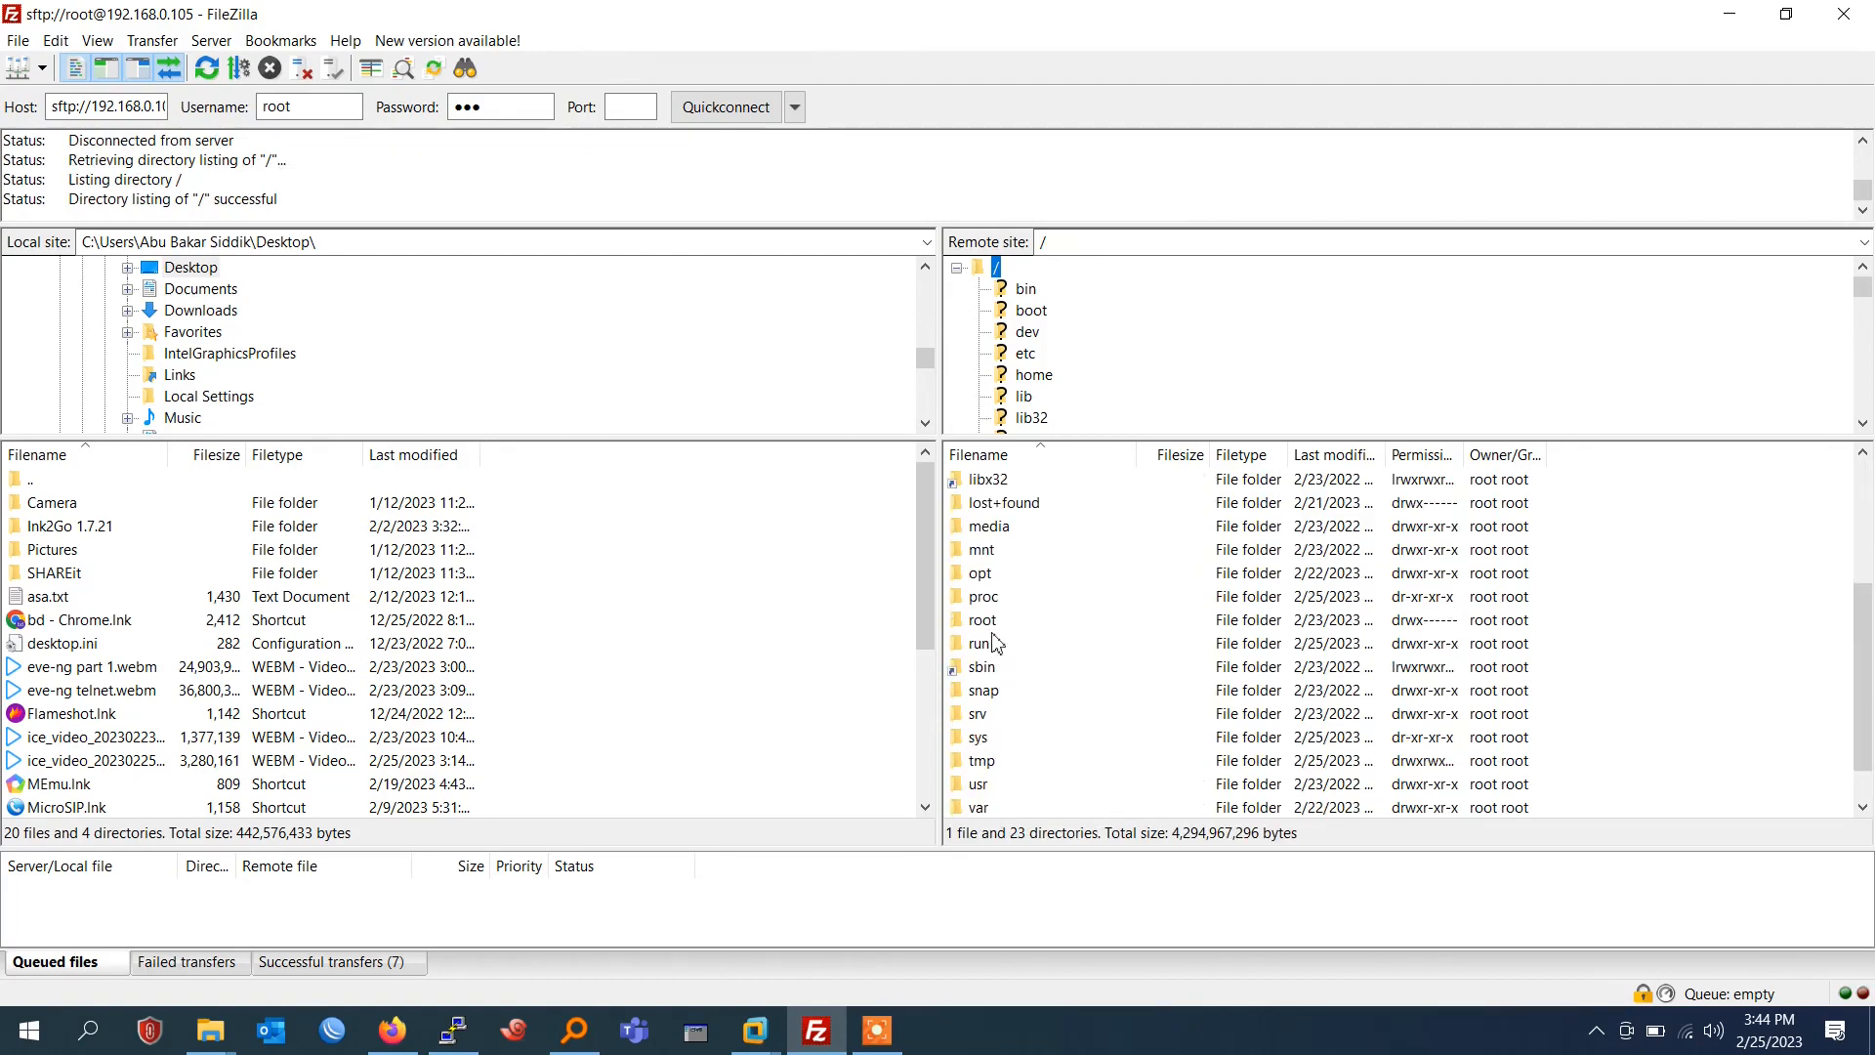
{"action": "double_click", "coordinate": [1001, 578]}
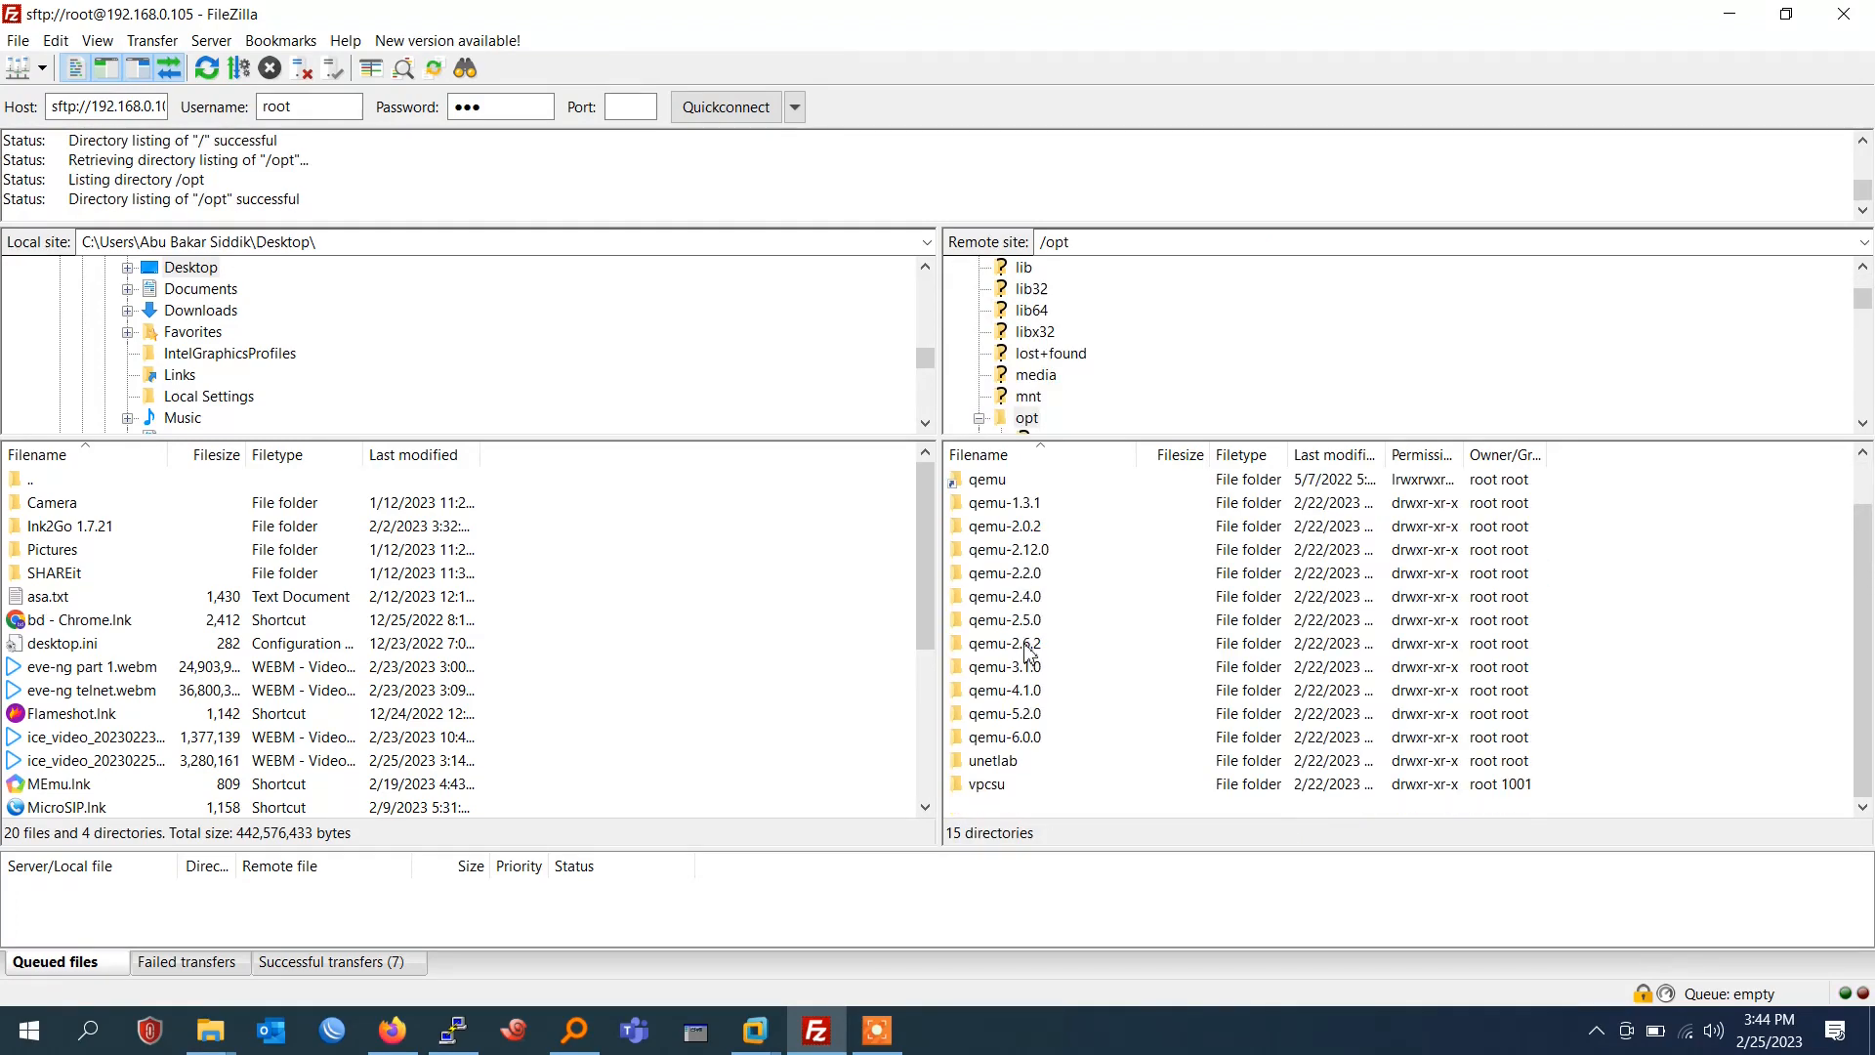
{"action": "double_click", "coordinate": [1031, 761]}
{"action": "left_click", "coordinate": [1018, 506]}
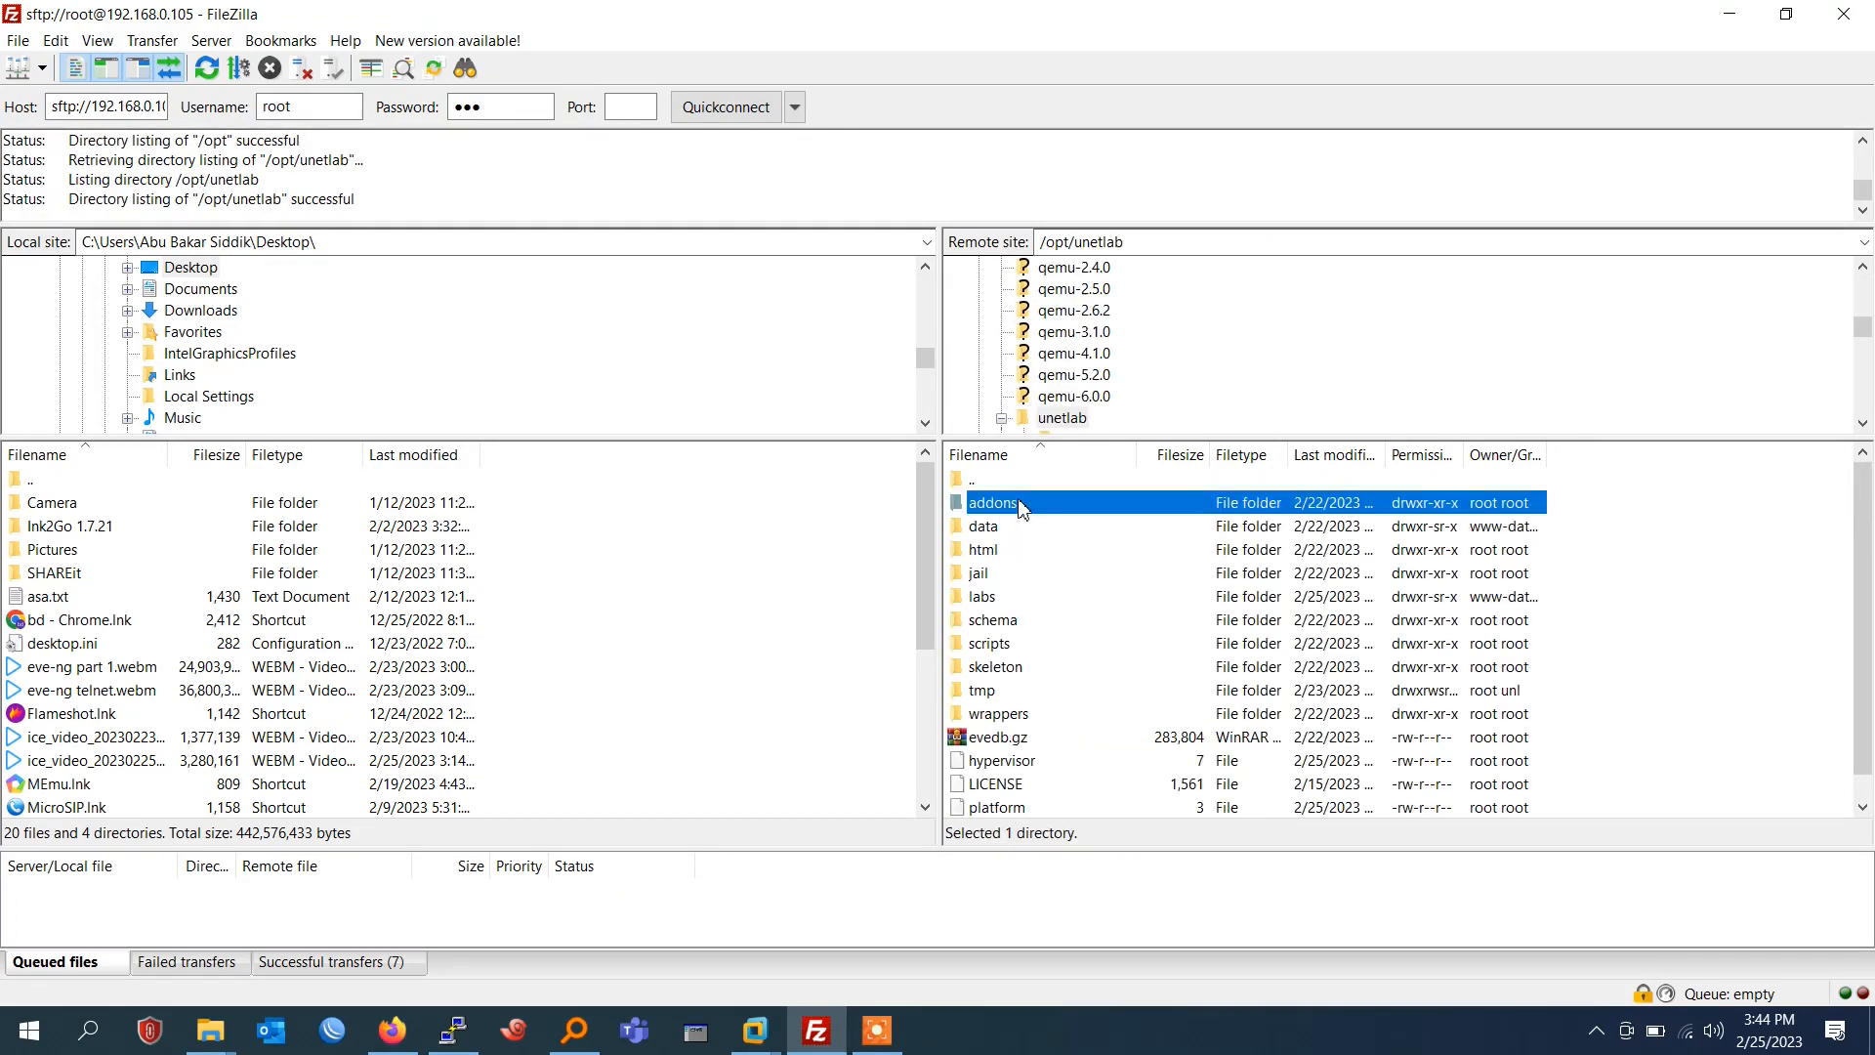
{"action": "double_click", "coordinate": [1018, 506]}
{"action": "double_click", "coordinate": [1023, 553]}
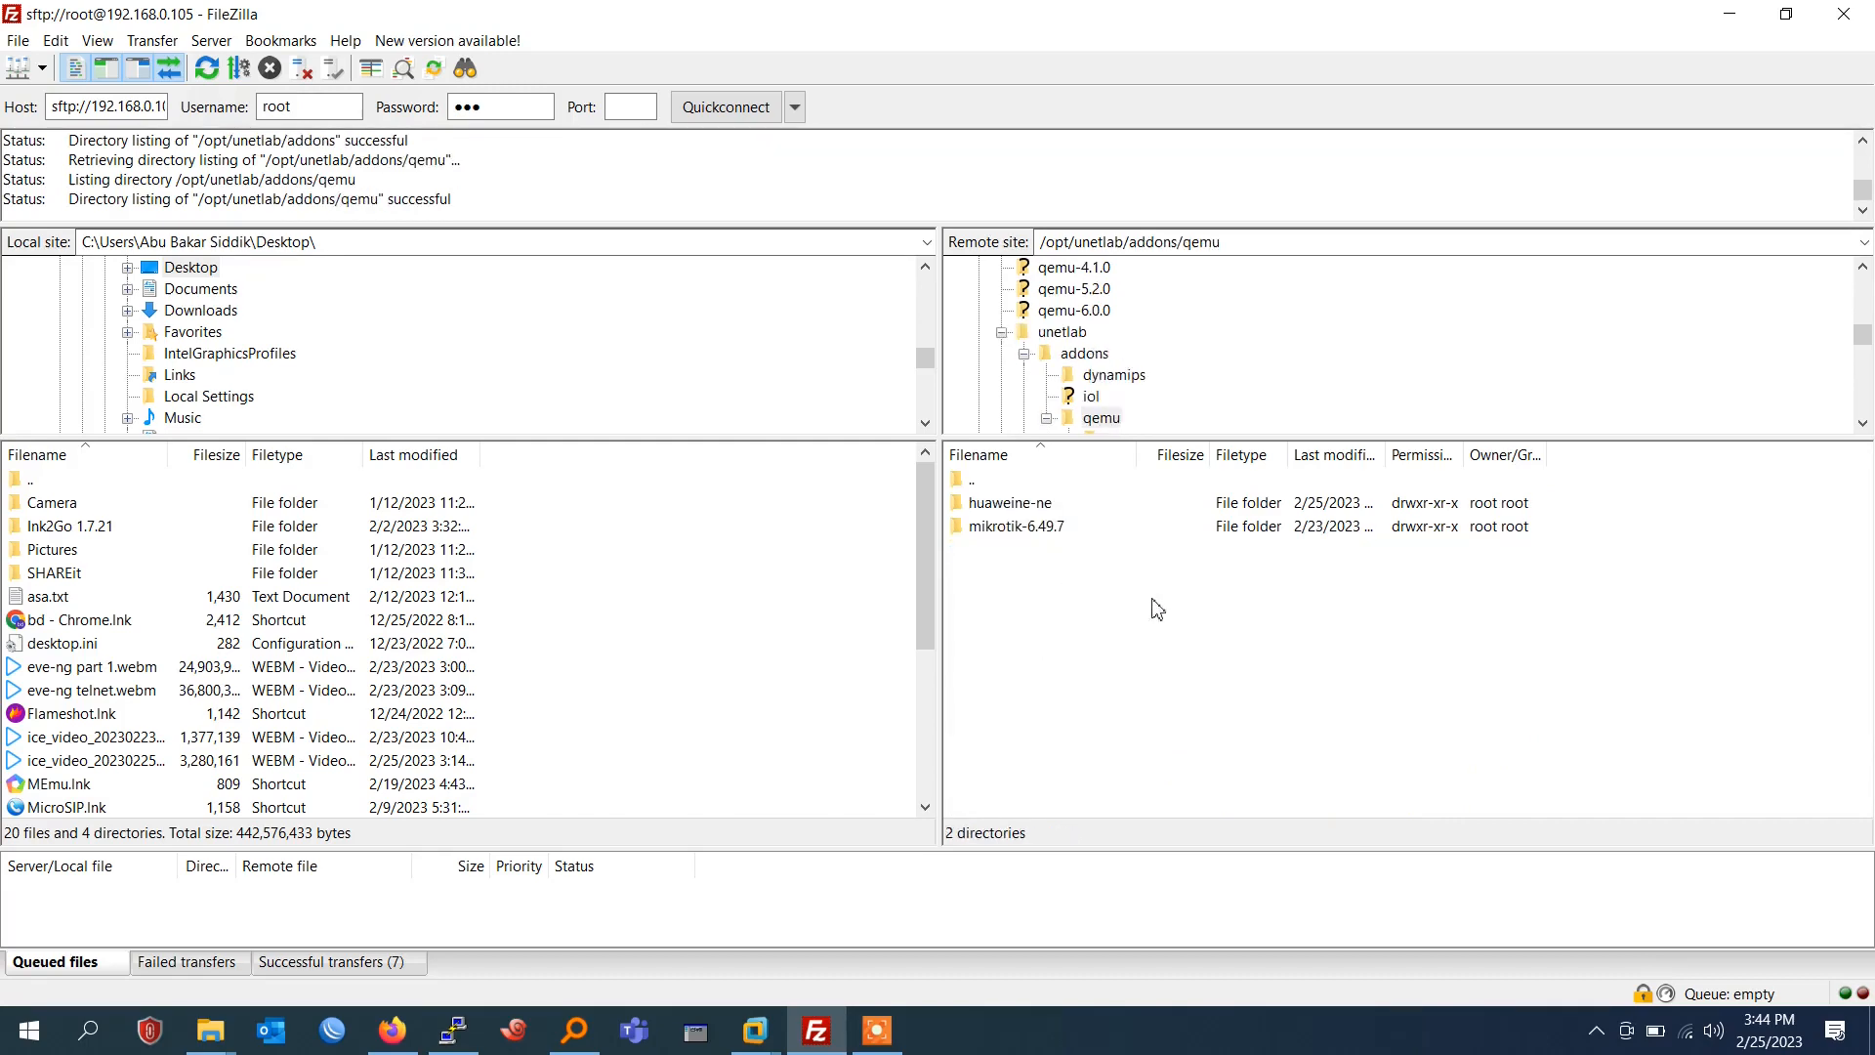
Create a remote directory named juniper inside /opt/unetlab/addons/qemu and open it.
{"action": "right_click", "coordinate": [1055, 610]}
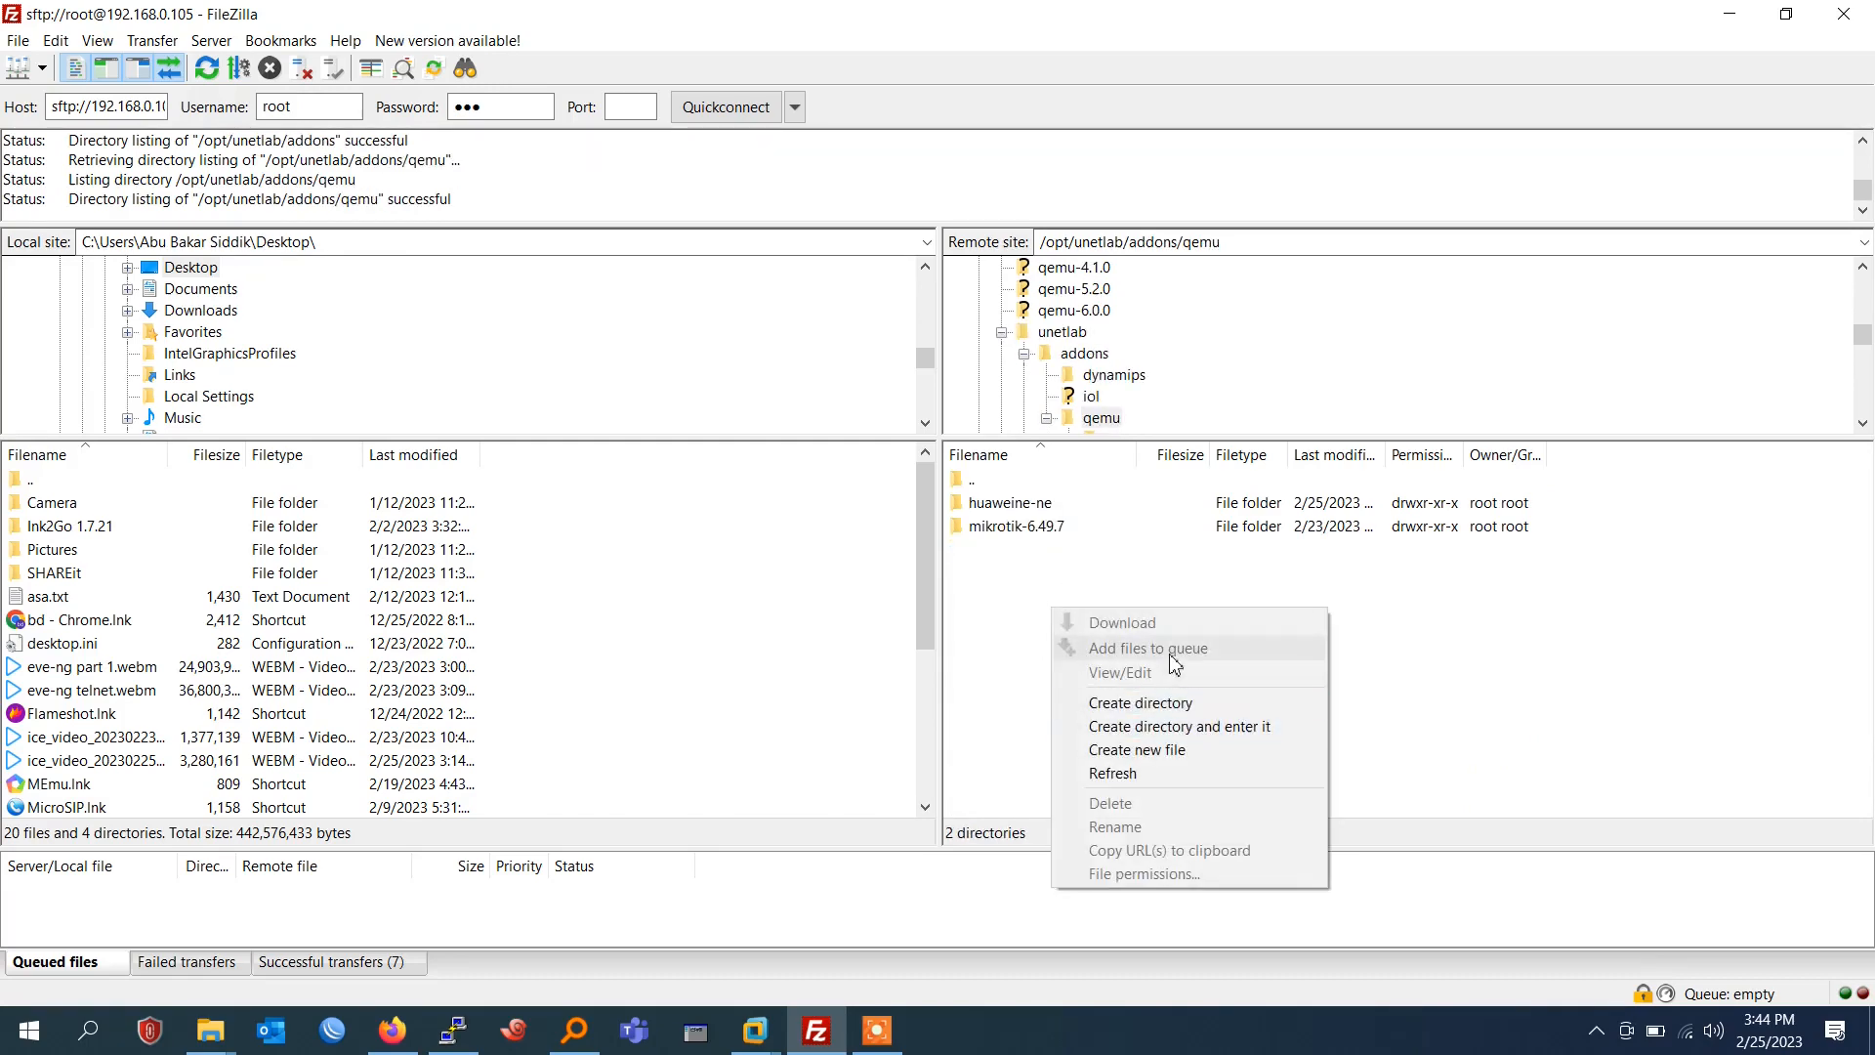
{"action": "left_click", "coordinate": [1196, 705]}
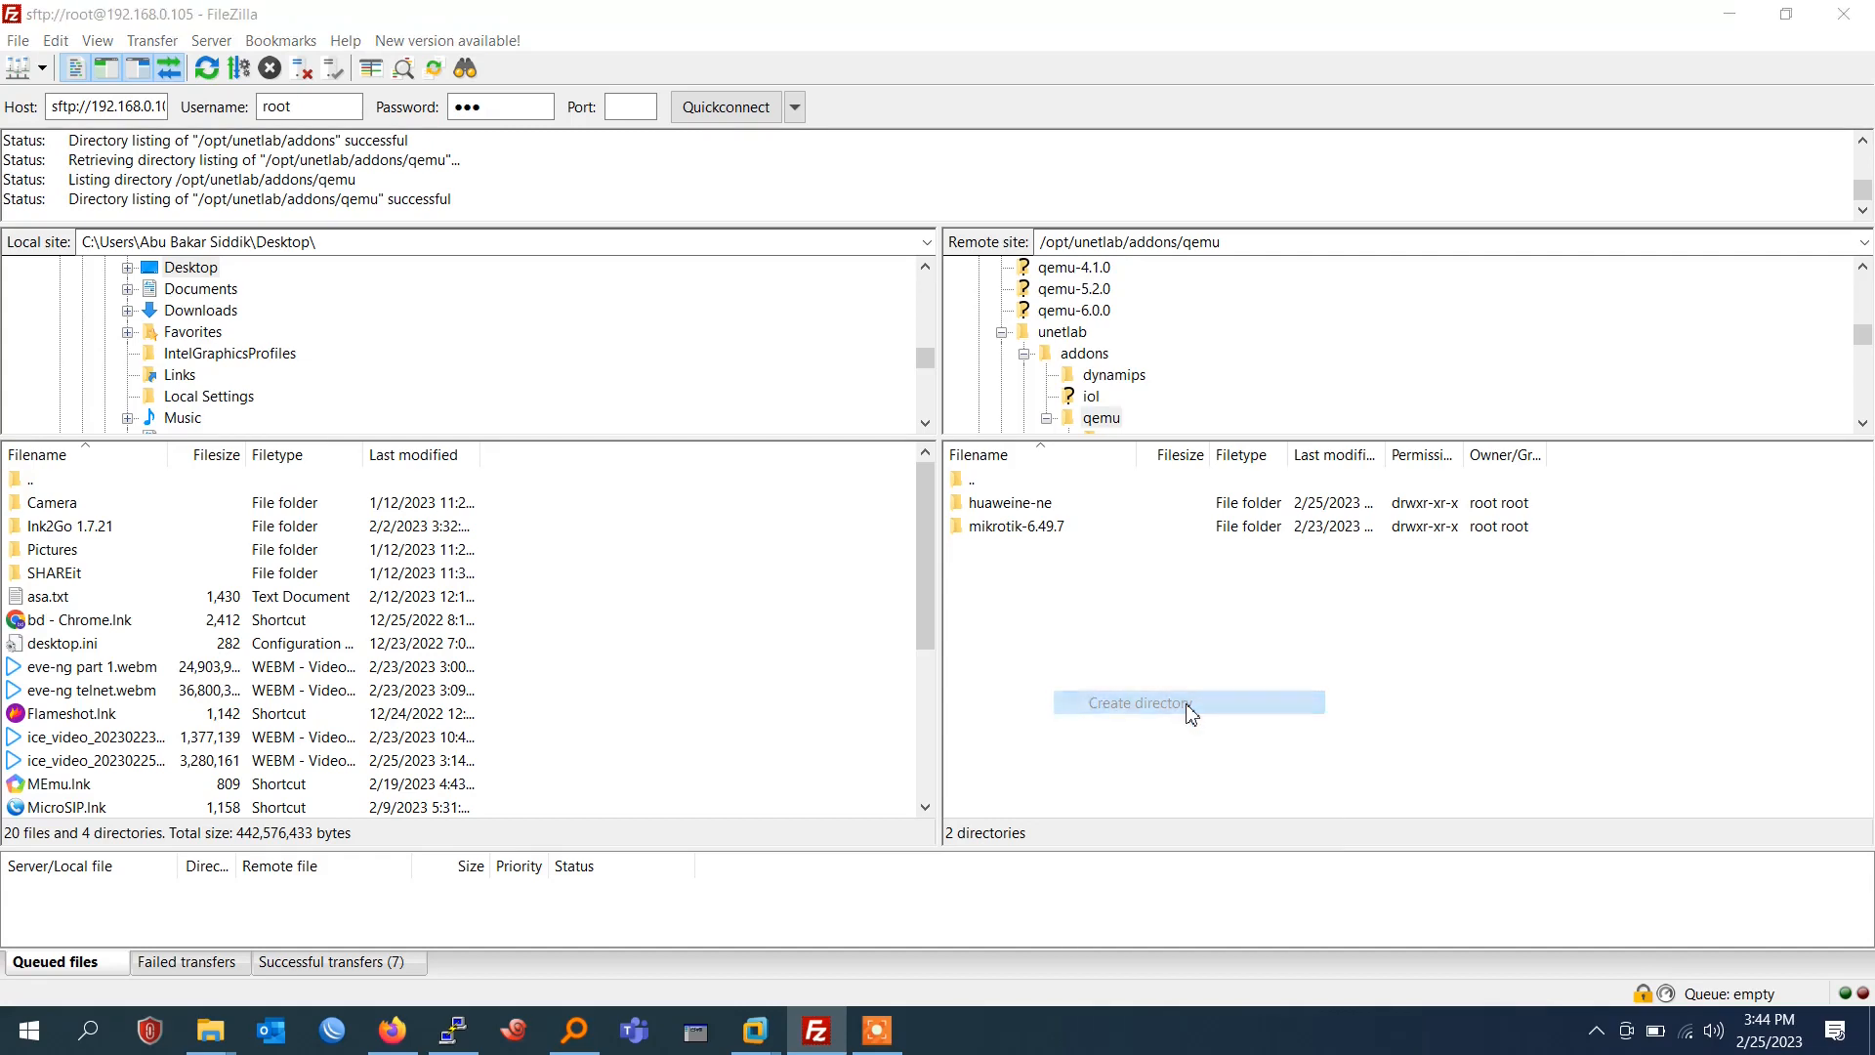
{"action": "type", "text": "Juni"}
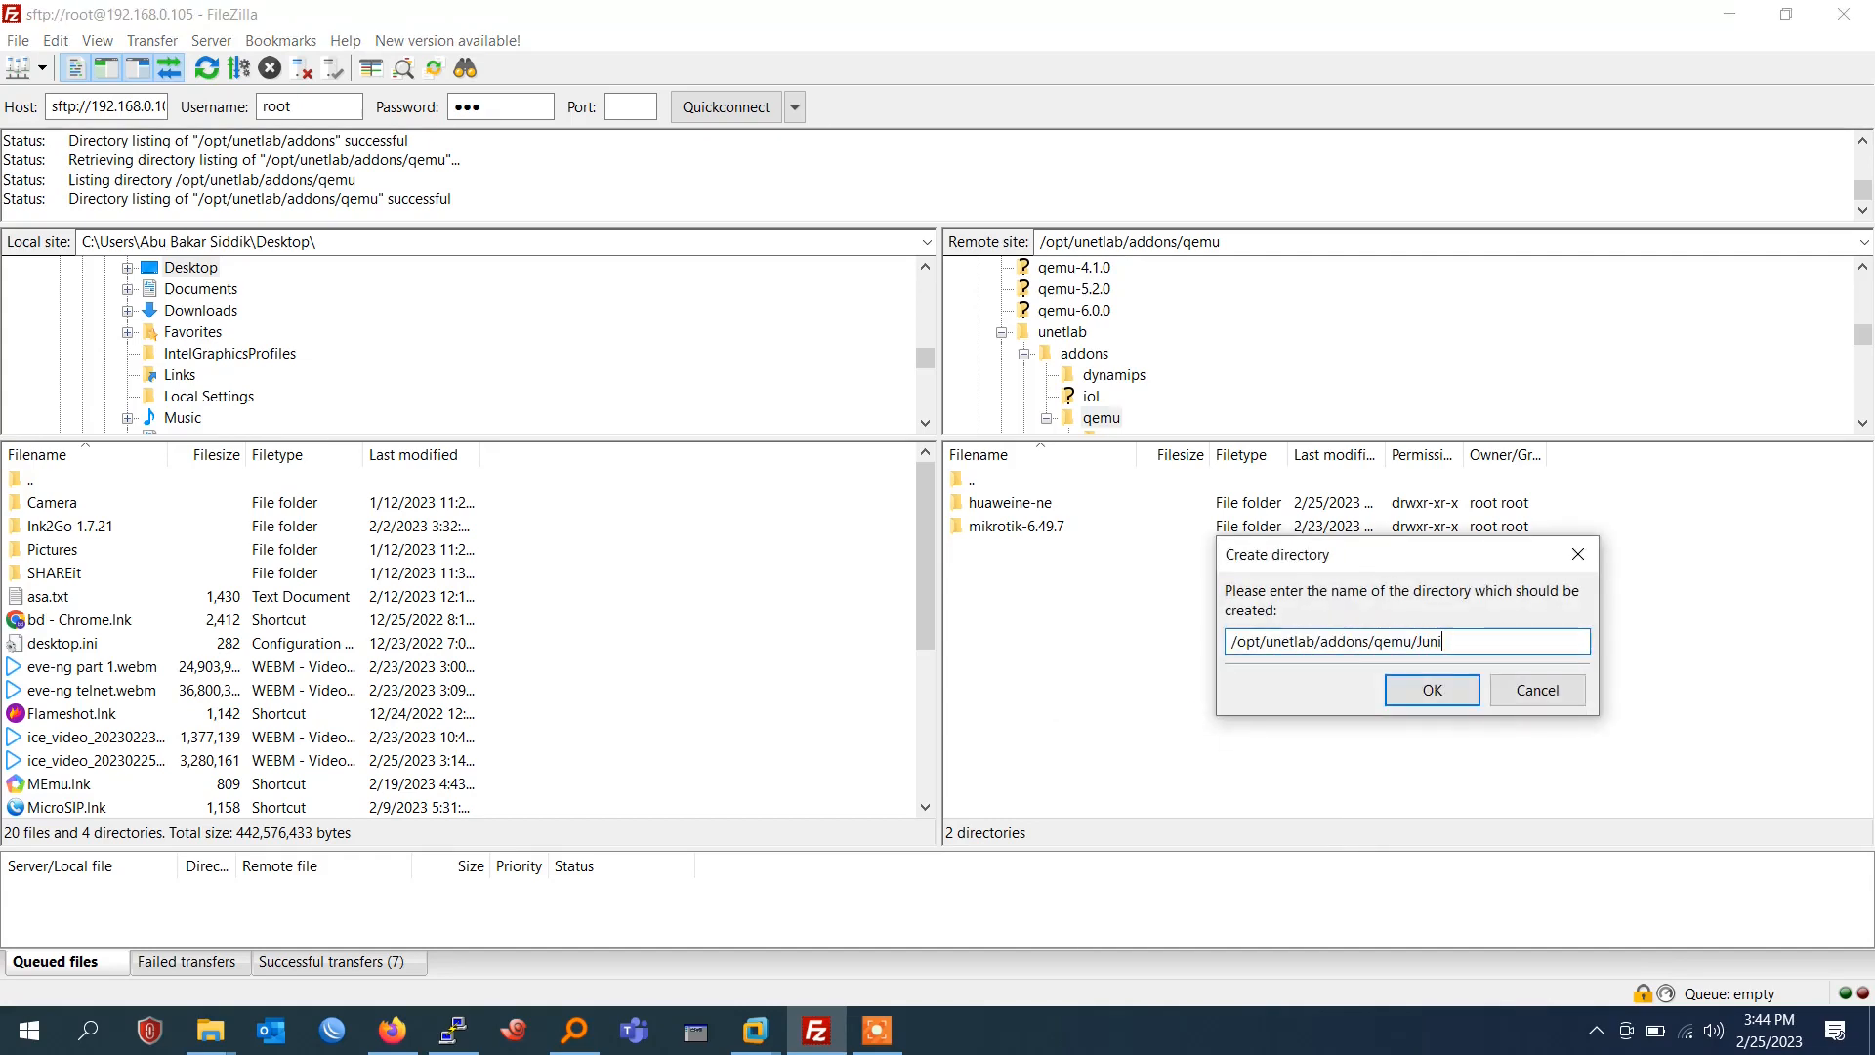
{"action": "type", "text": "per"}
{"action": "type", "text": "j"}
{"action": "left_click", "coordinate": [1424, 692]}
{"action": "double_click", "coordinate": [992, 527]}
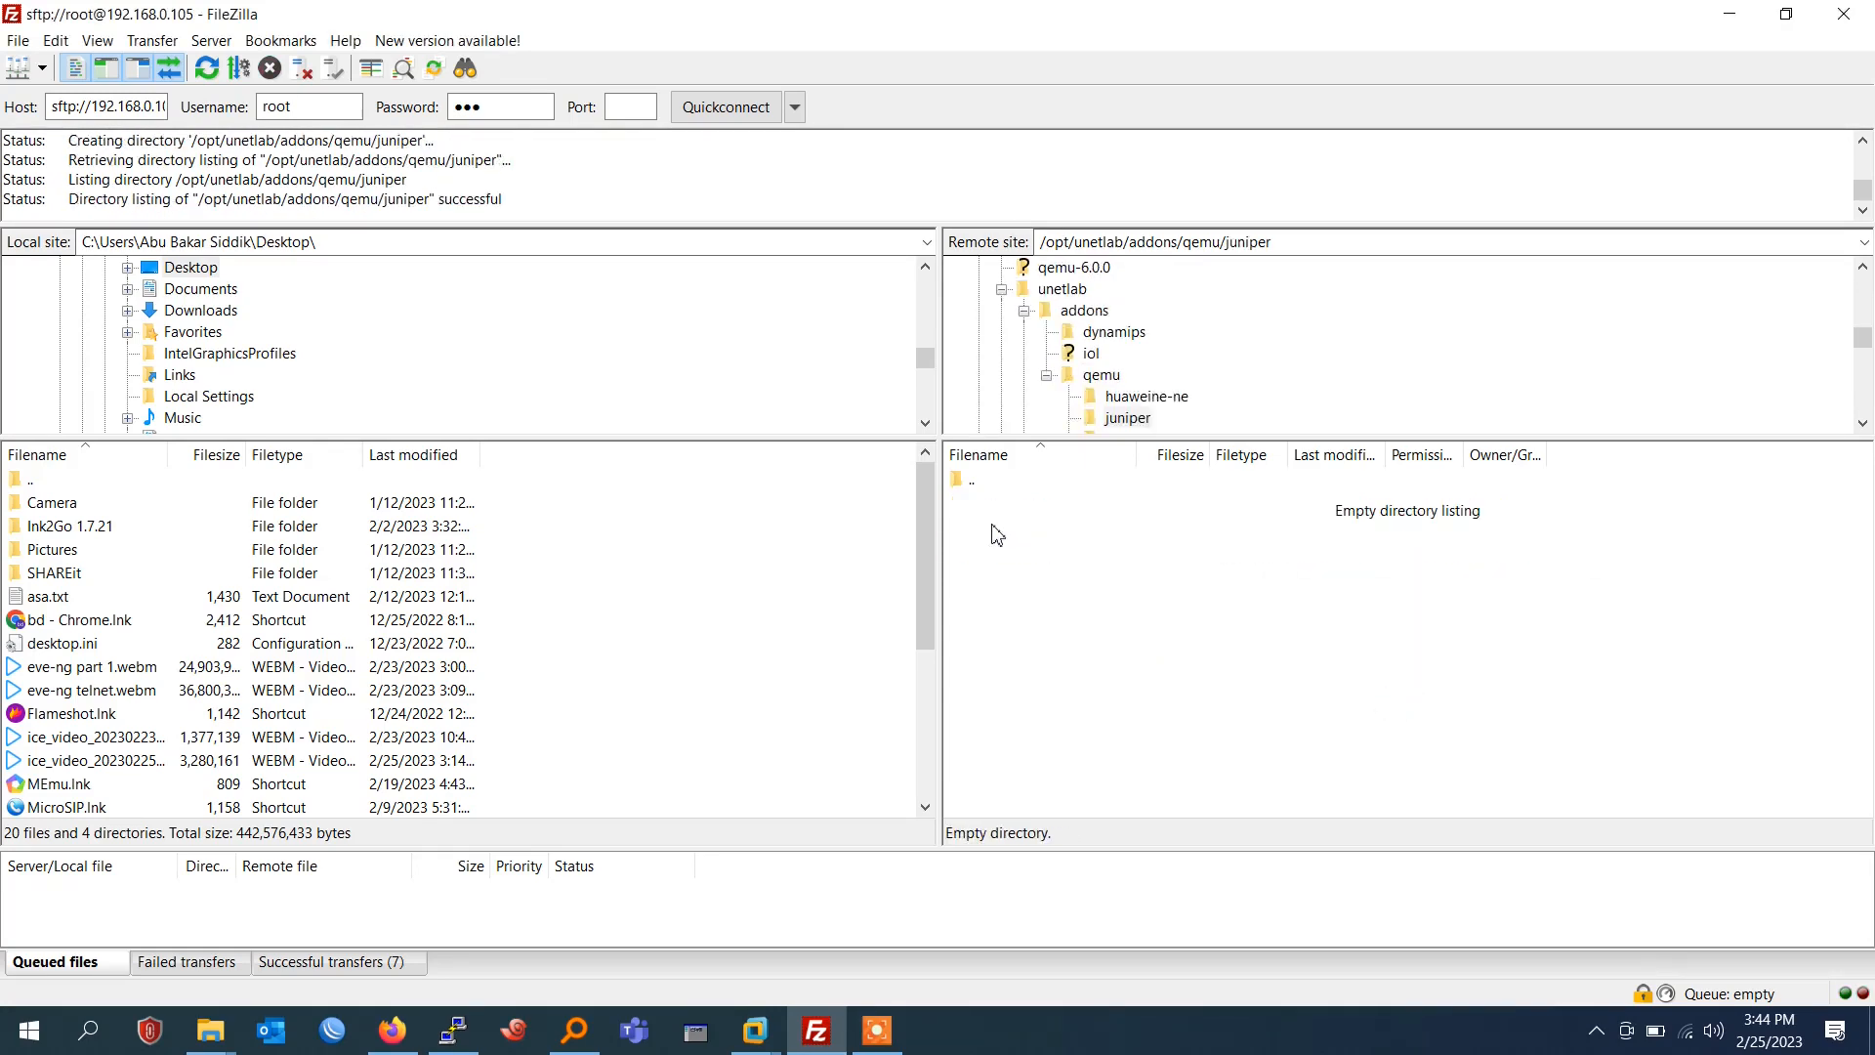
Upload hda.qcow2 from the local vmx-Juniper Router14.1 folder into the remote juniper directory.
{"action": "mouse_move", "coordinate": [225, 1049]}
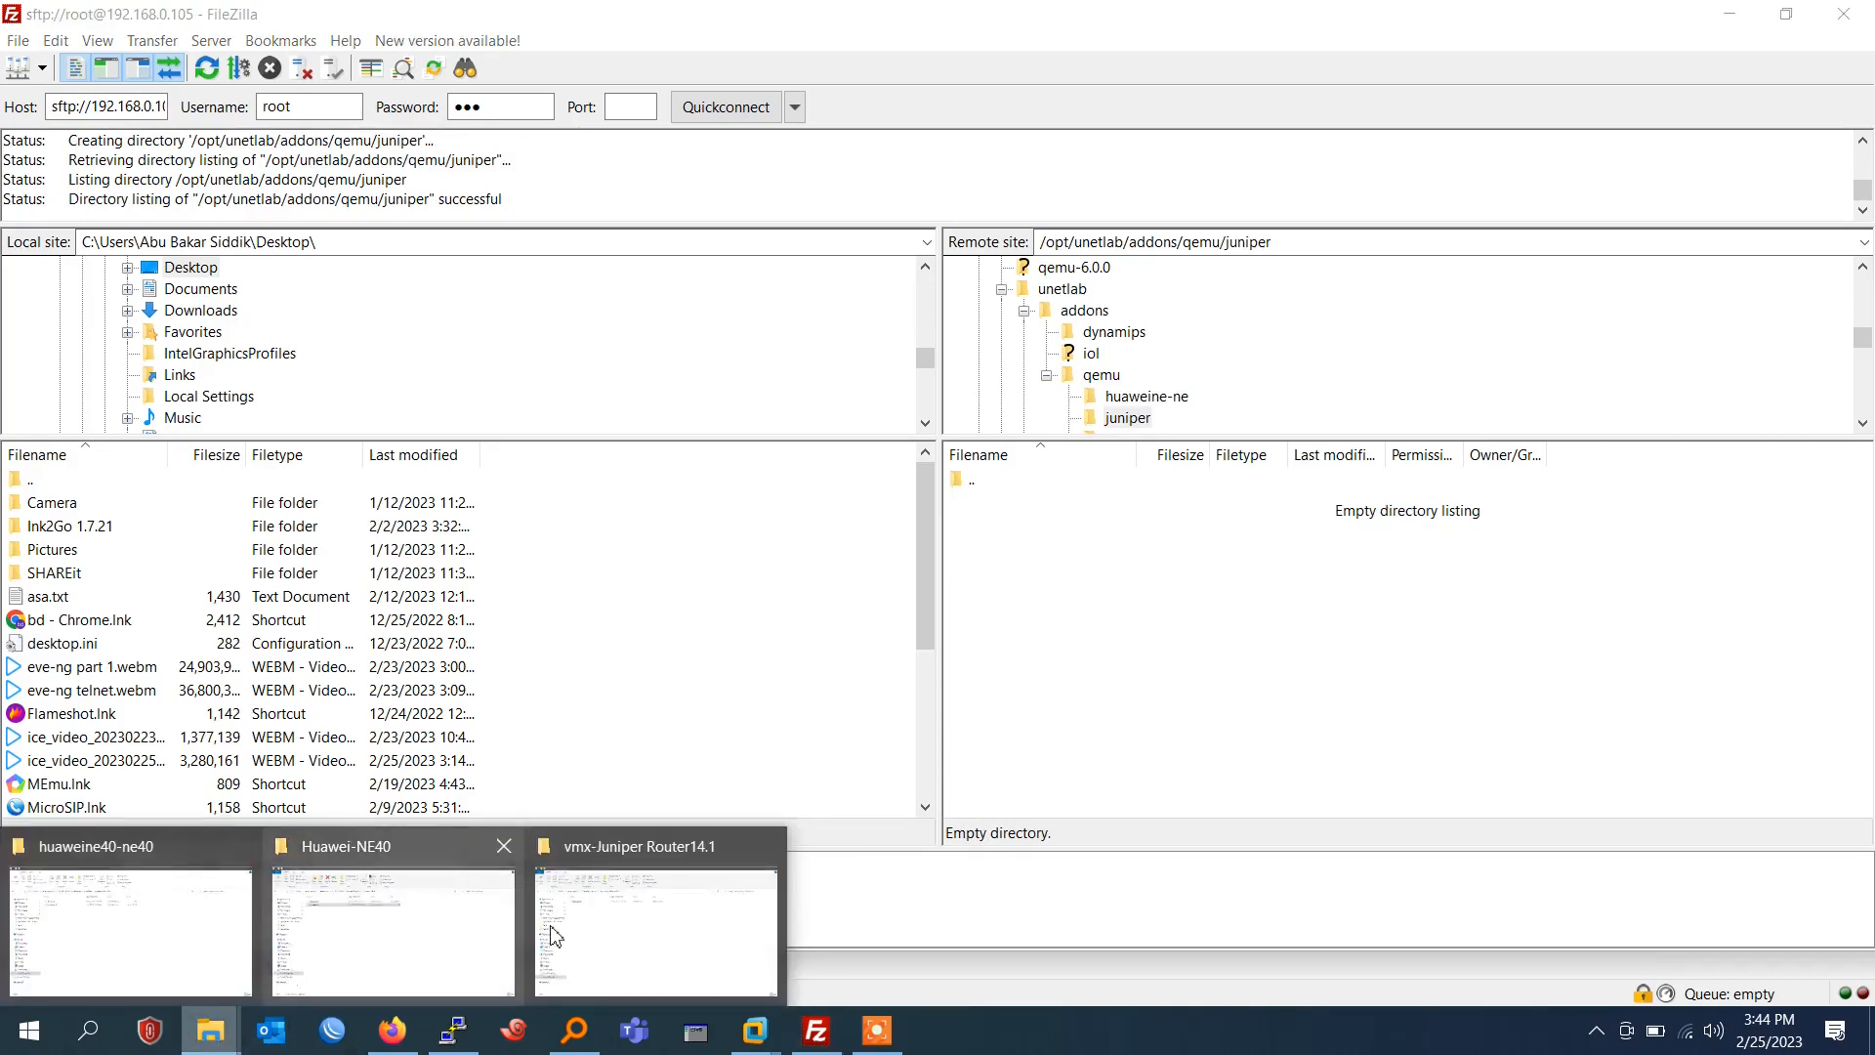
{"action": "left_click", "coordinate": [625, 892]}
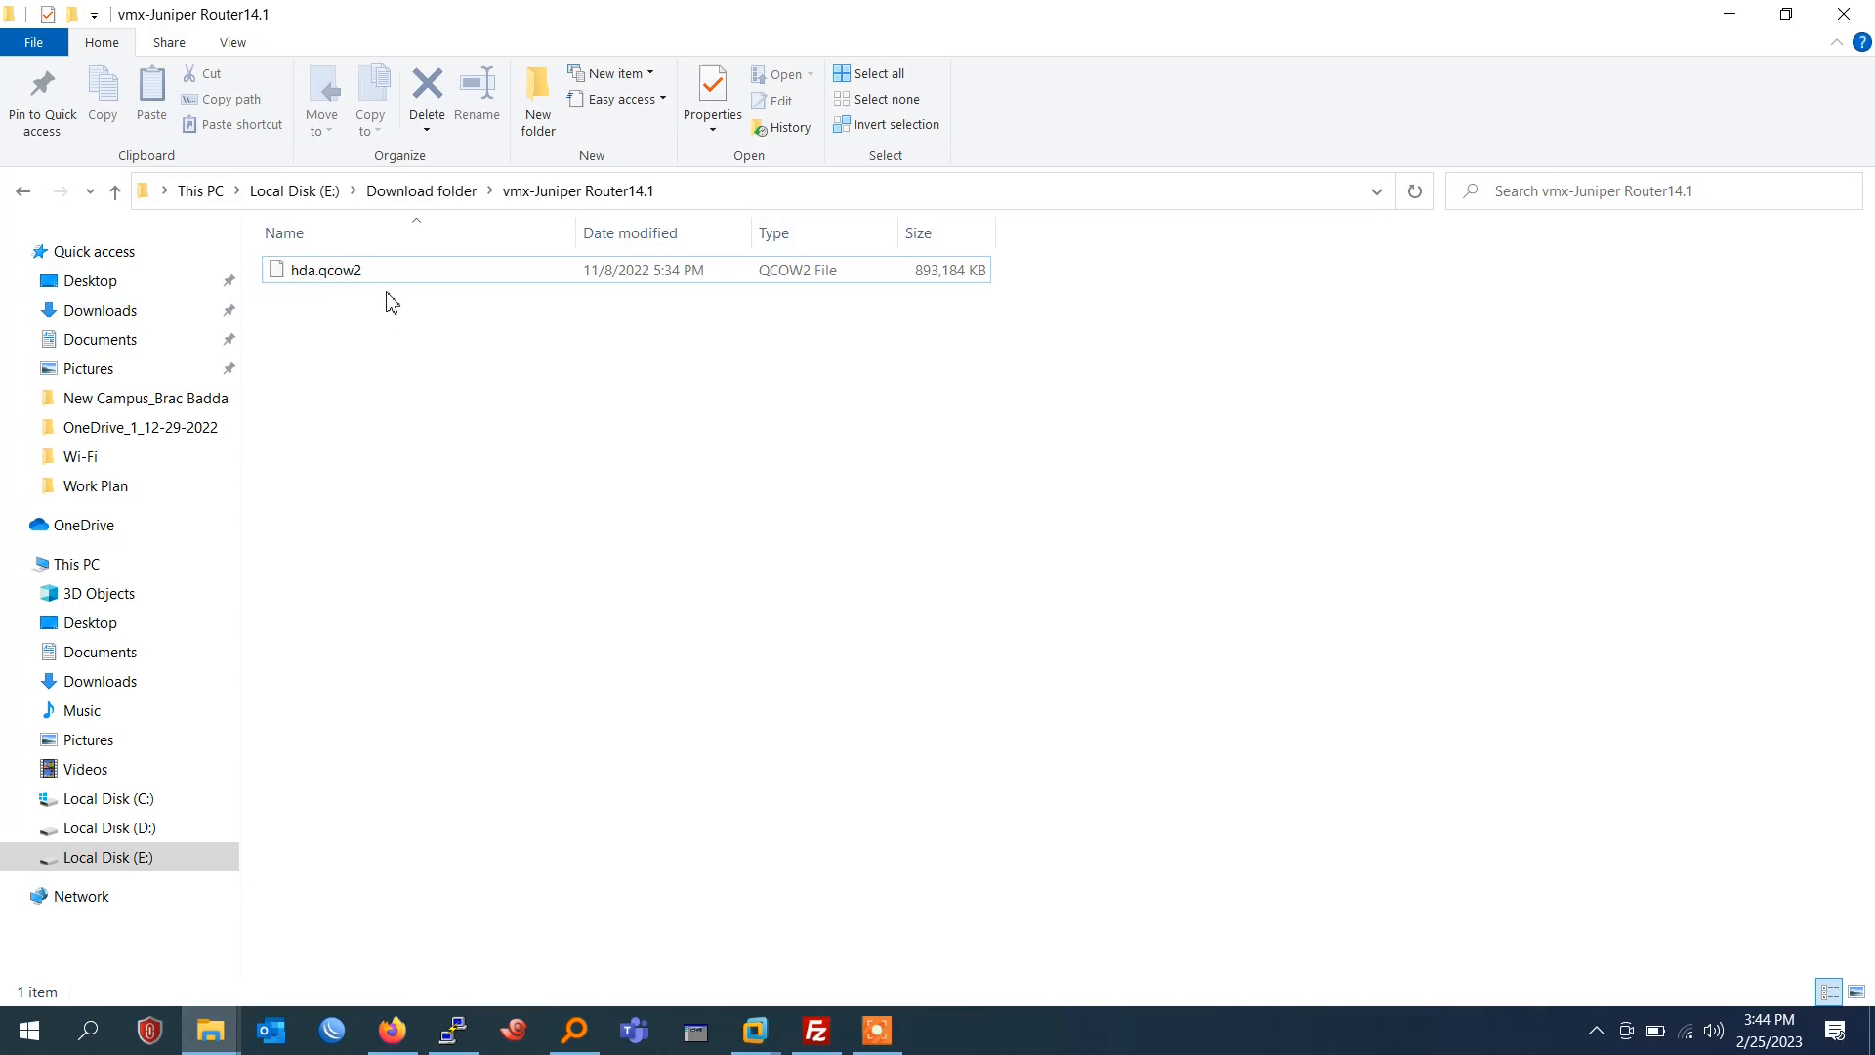
{"action": "left_click", "coordinate": [394, 280]}
{"action": "left_click_drag", "start_coordinate": [372, 276], "coordinate": [1269, 684]}
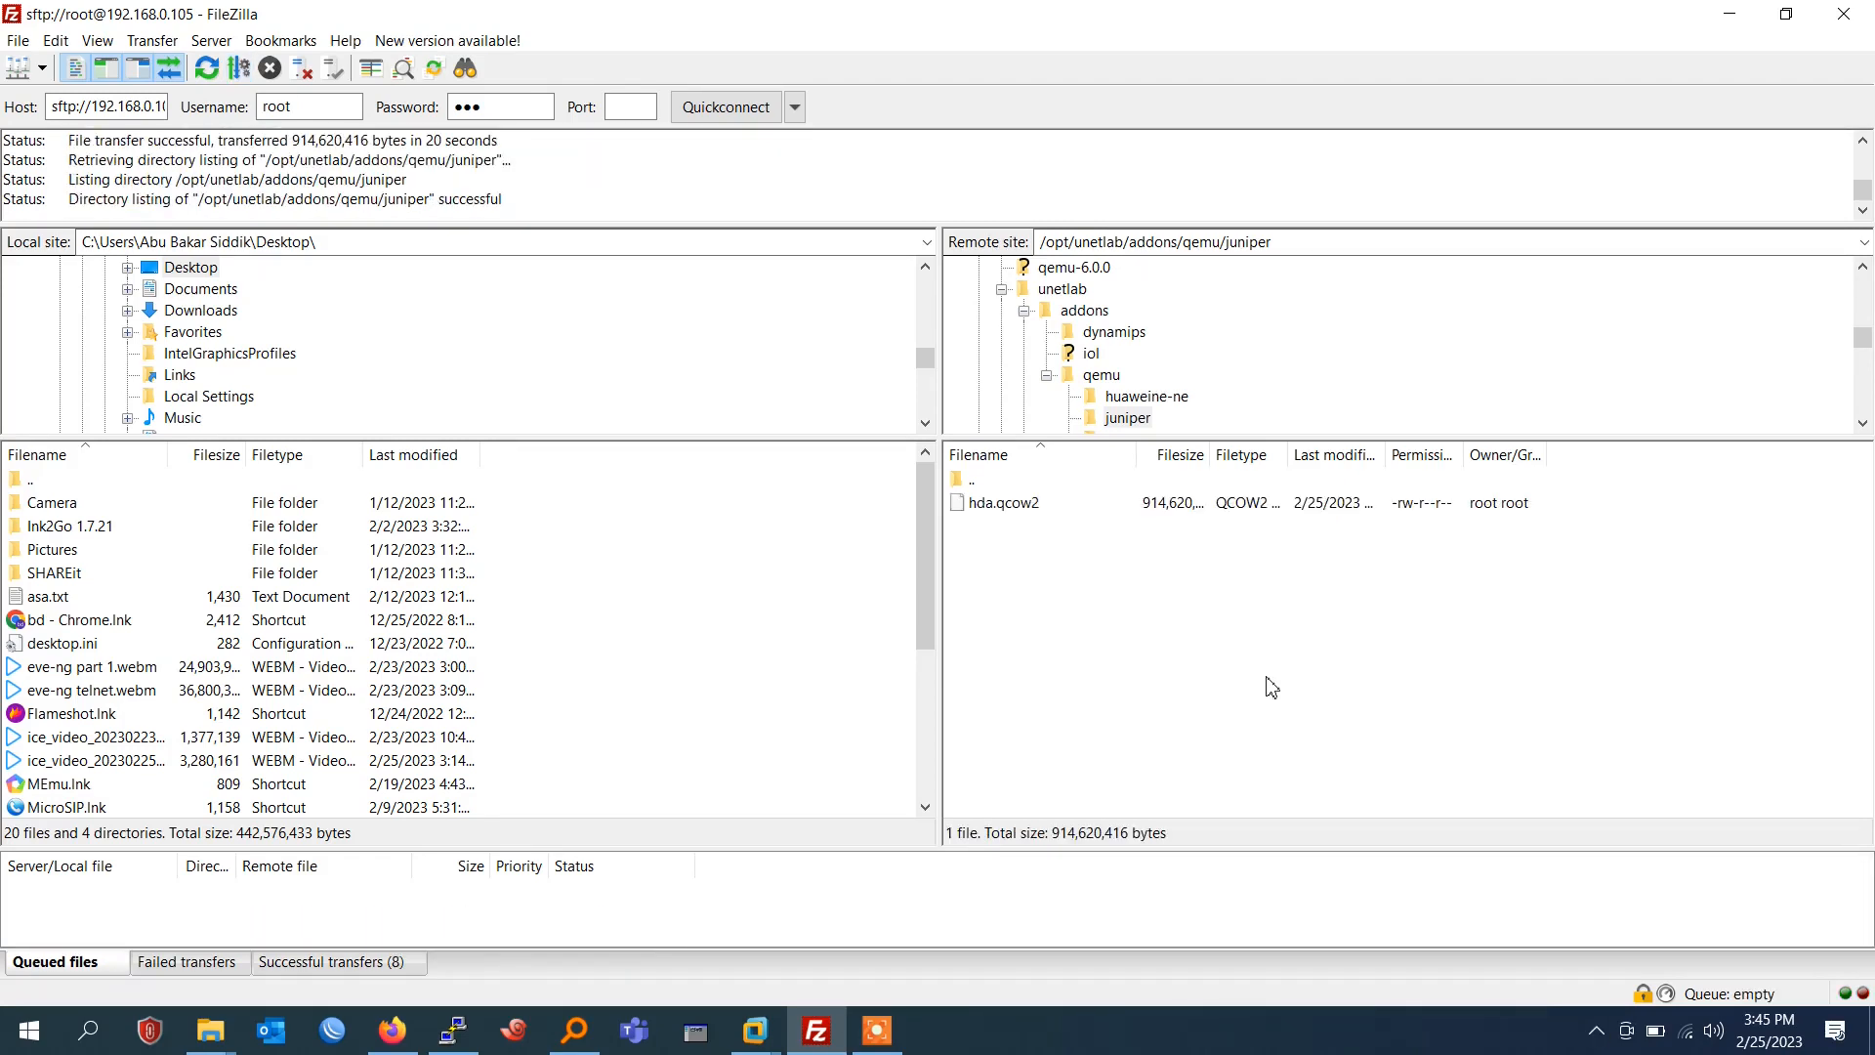
Switch to the PuTTY session and run /opt/unetlab/wrappers/unl_wrapper -a fixpermissions.
{"action": "left_click", "coordinate": [455, 1031]}
{"action": "key", "text": "Up"}
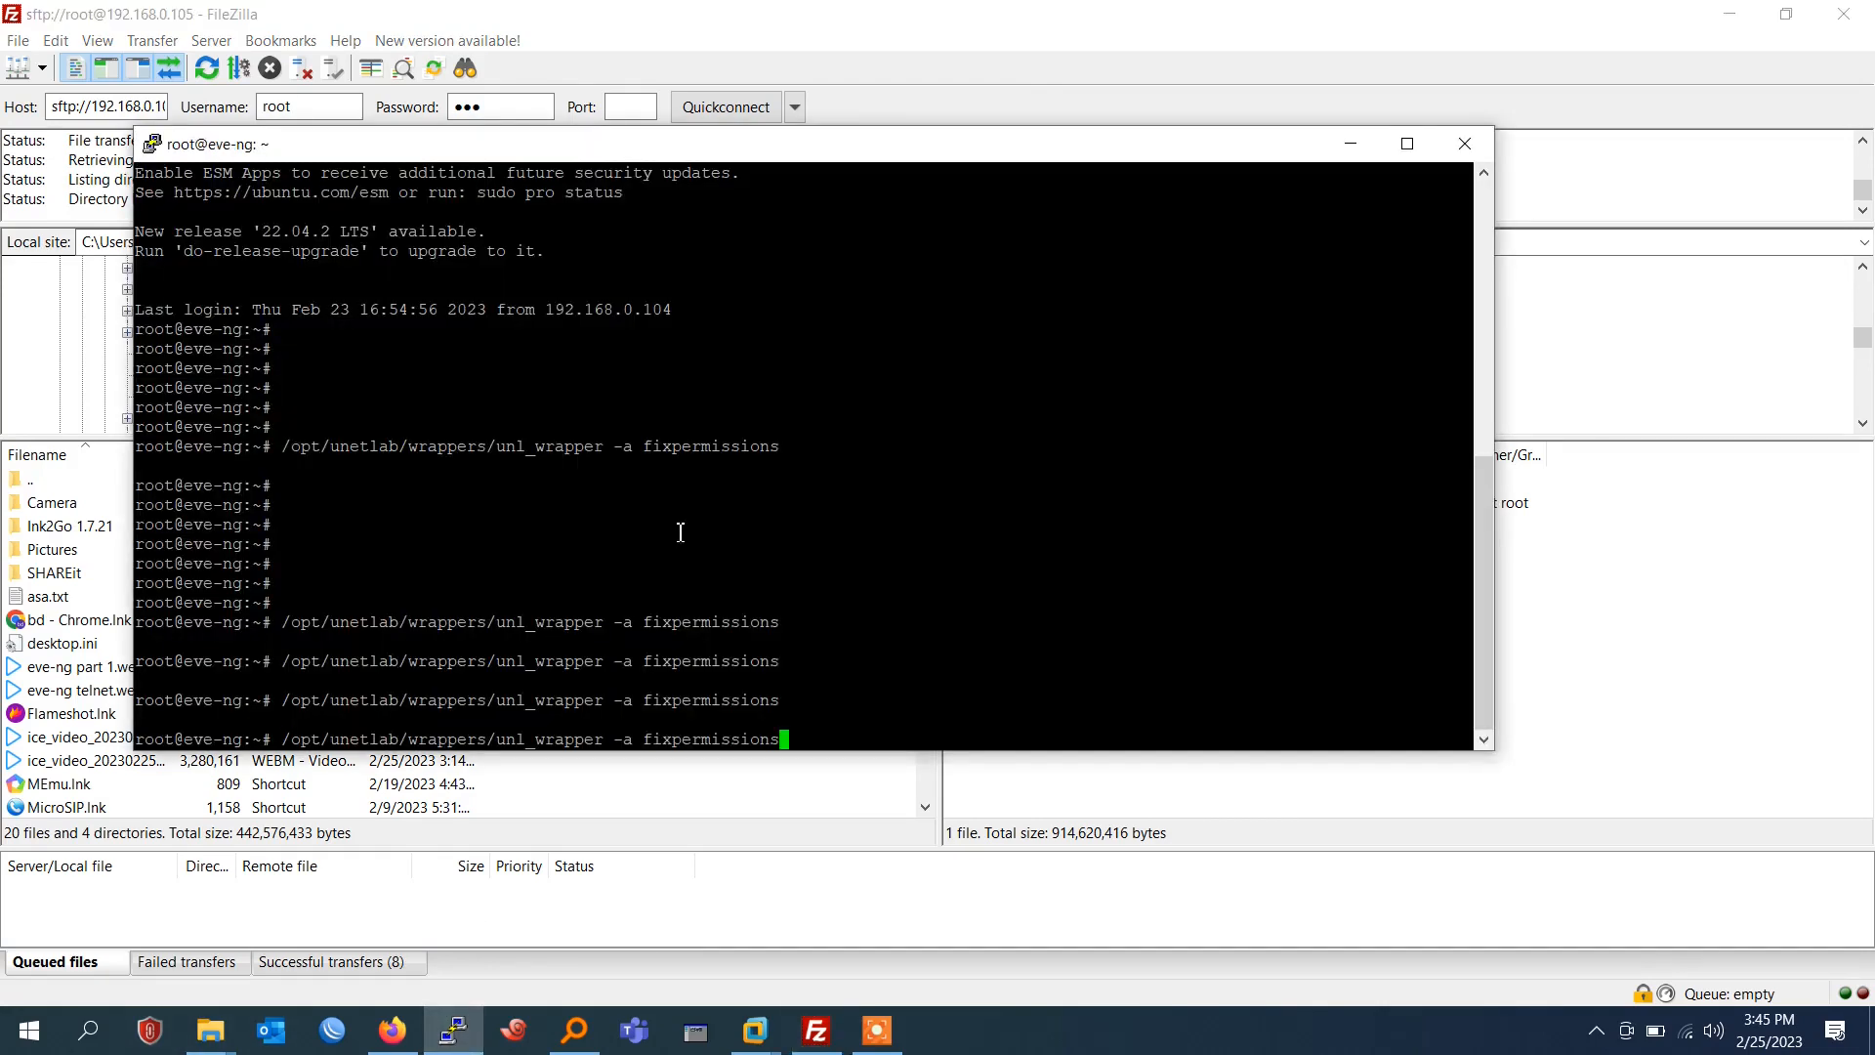
{"action": "key", "text": "Return"}
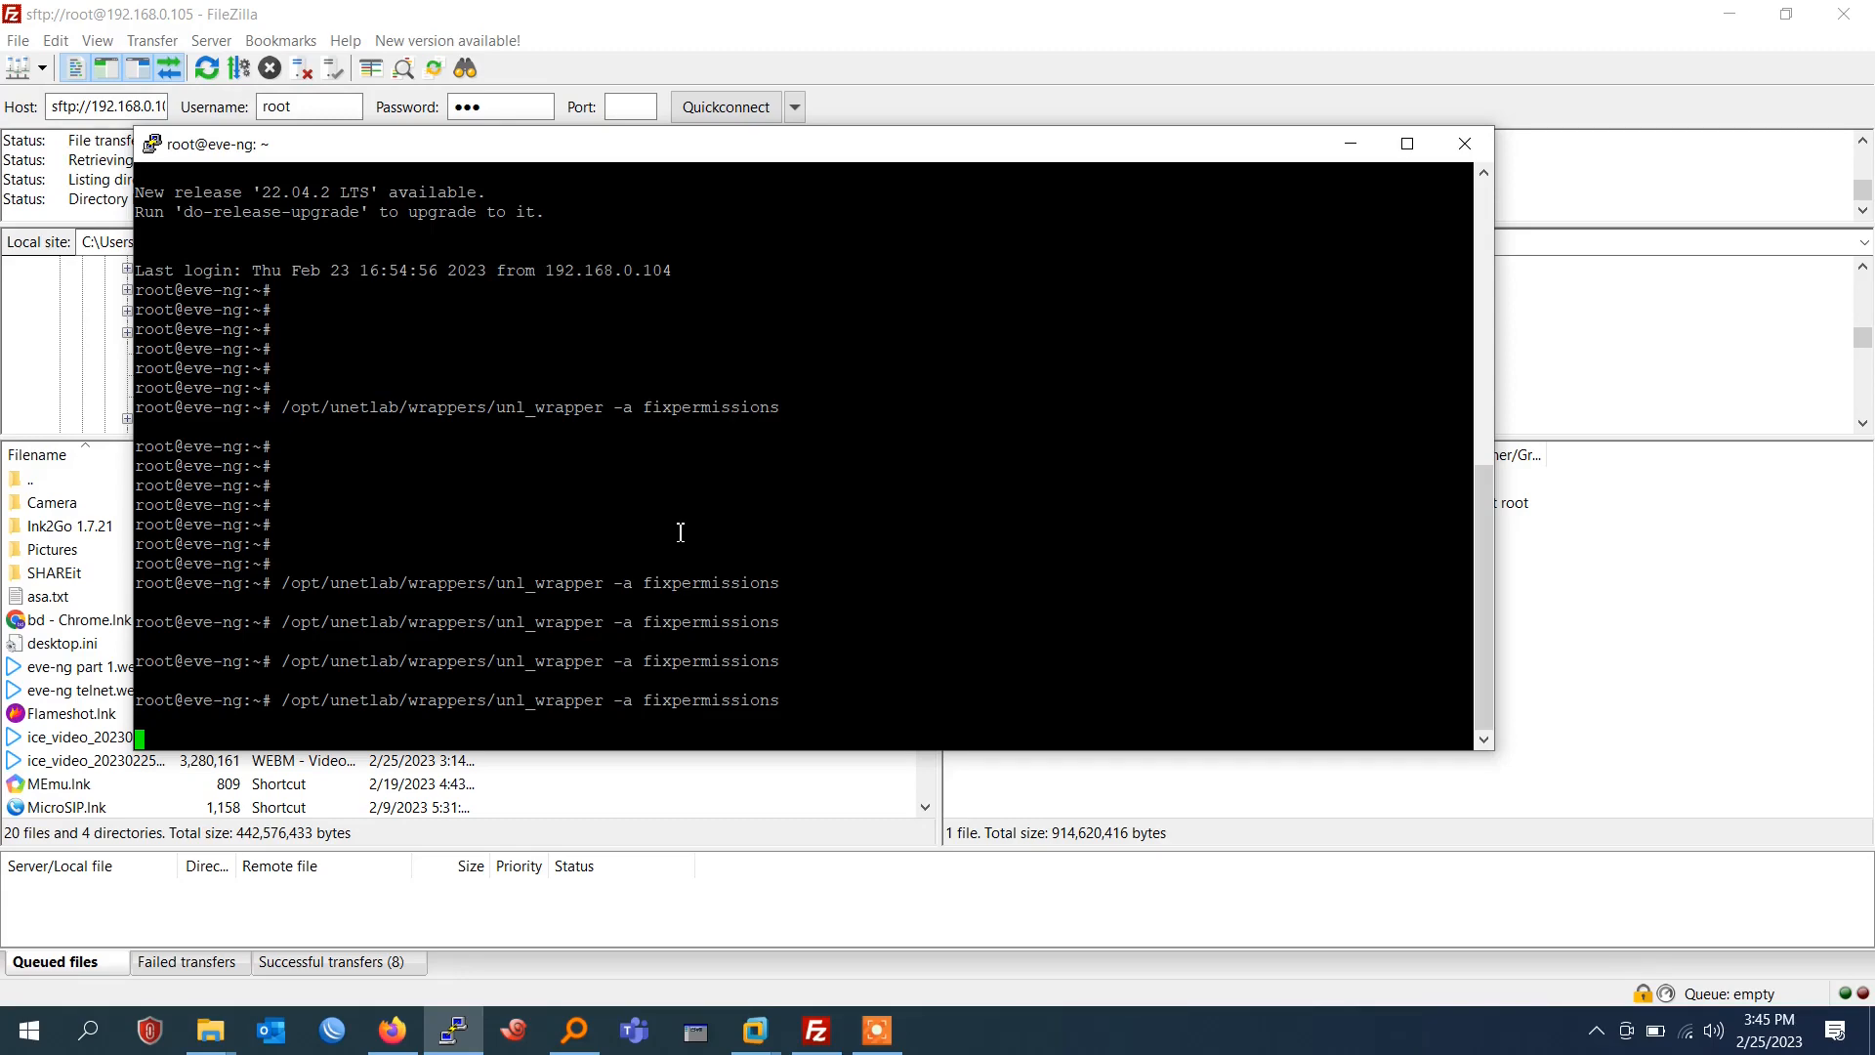
Return to Firefox, reload the EVE-NG topology, and search the new node templates for "ju".
{"action": "left_click", "coordinate": [395, 1037]}
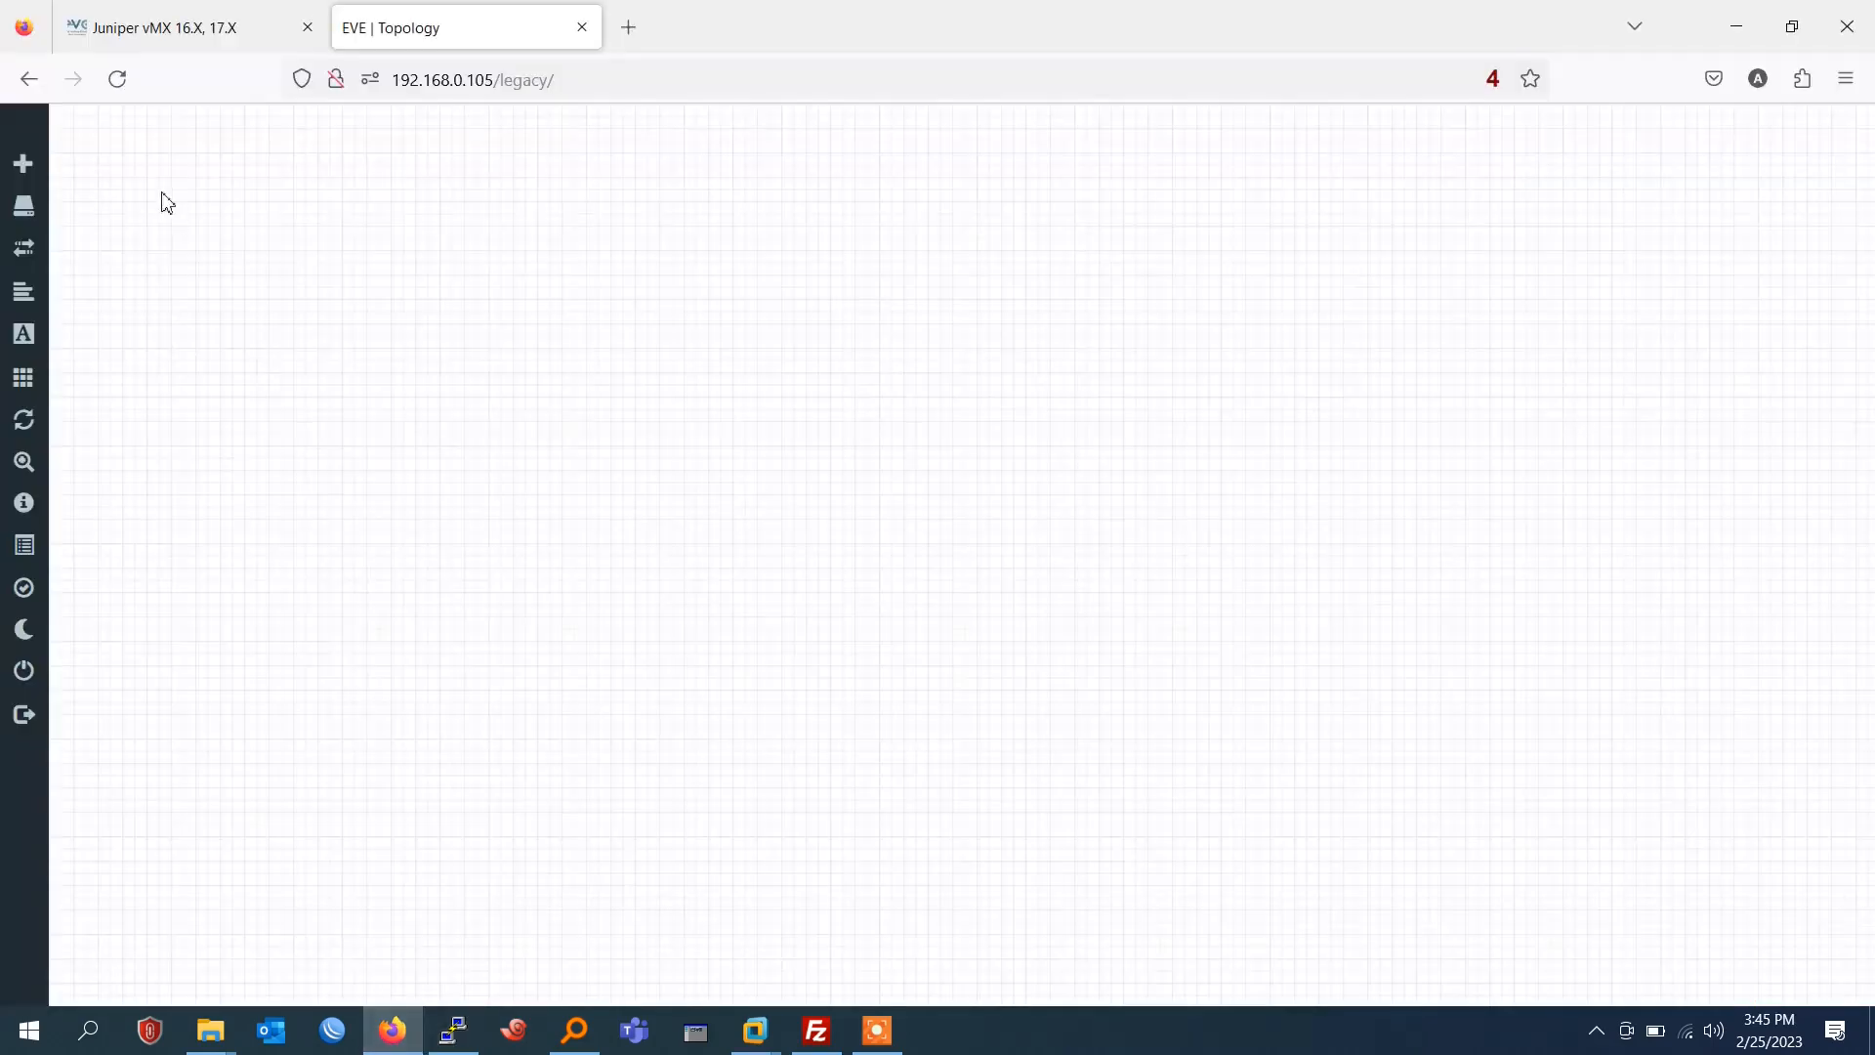
{"action": "left_click", "coordinate": [118, 80]}
{"action": "right_click", "coordinate": [500, 200]}
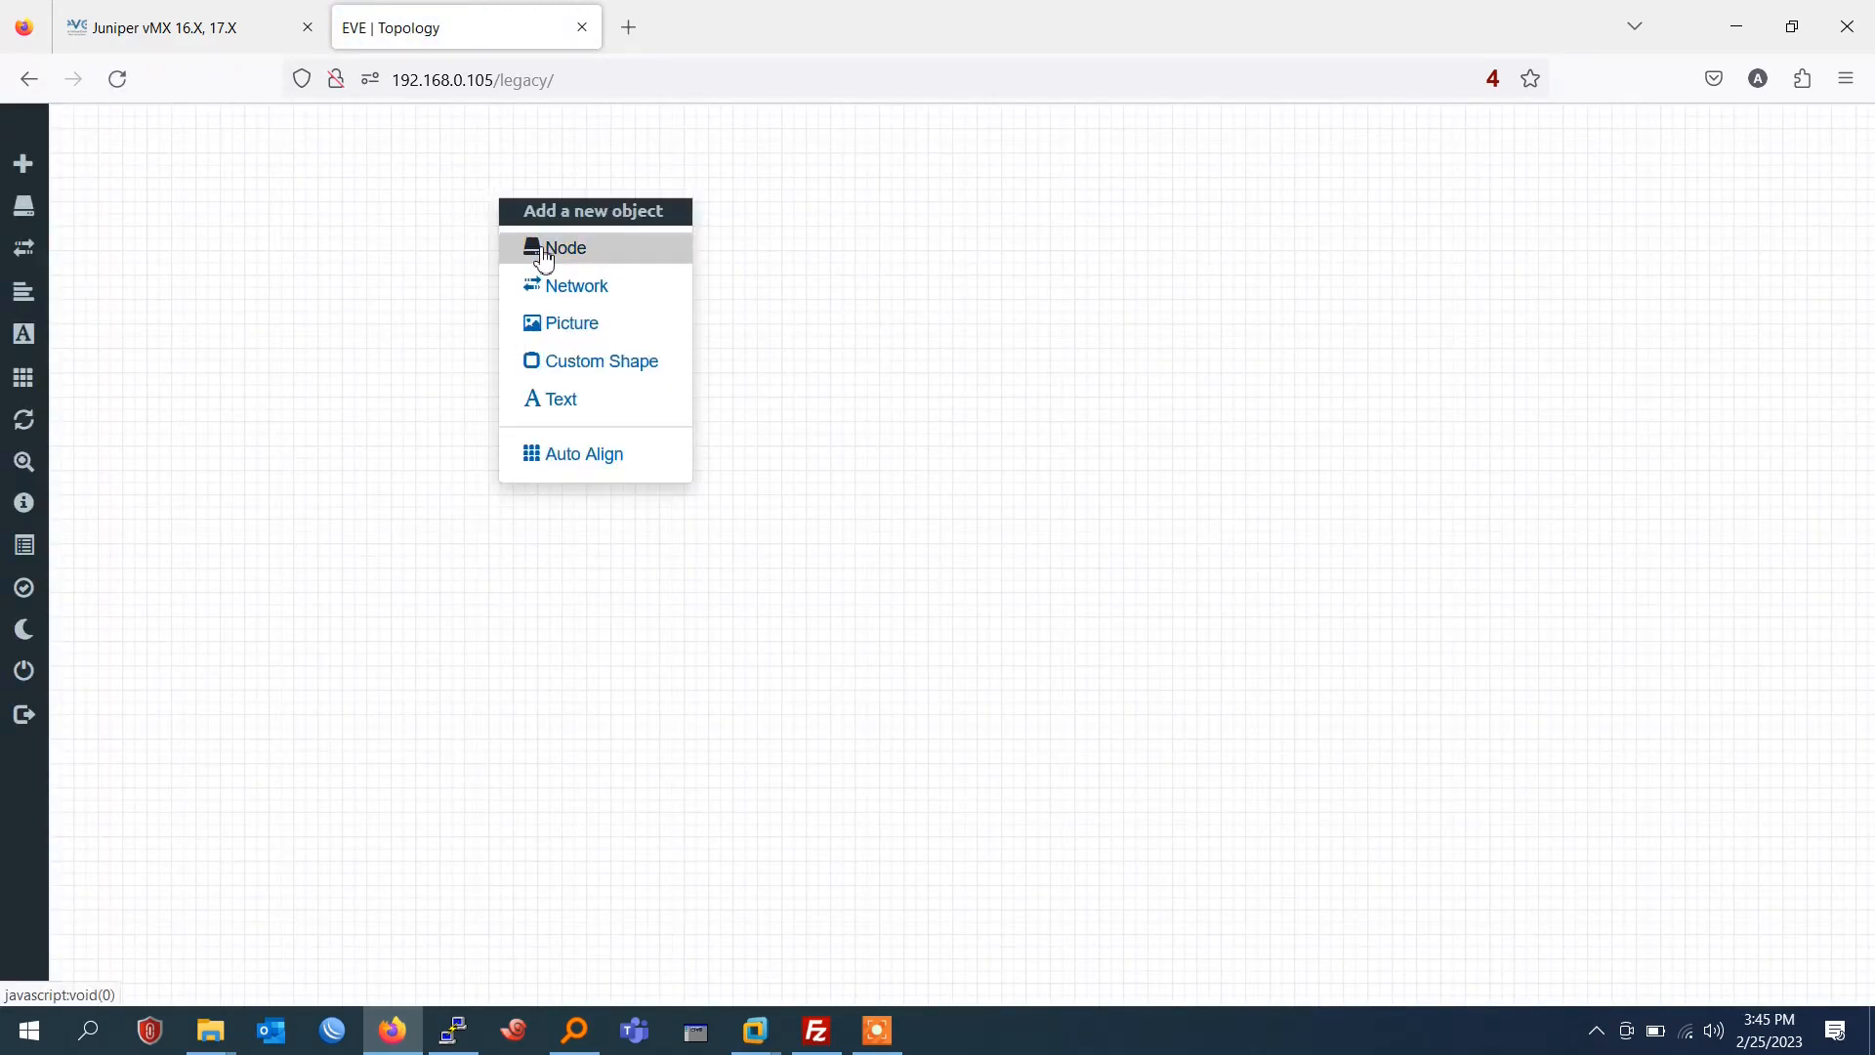
{"action": "left_click", "coordinate": [555, 248]}
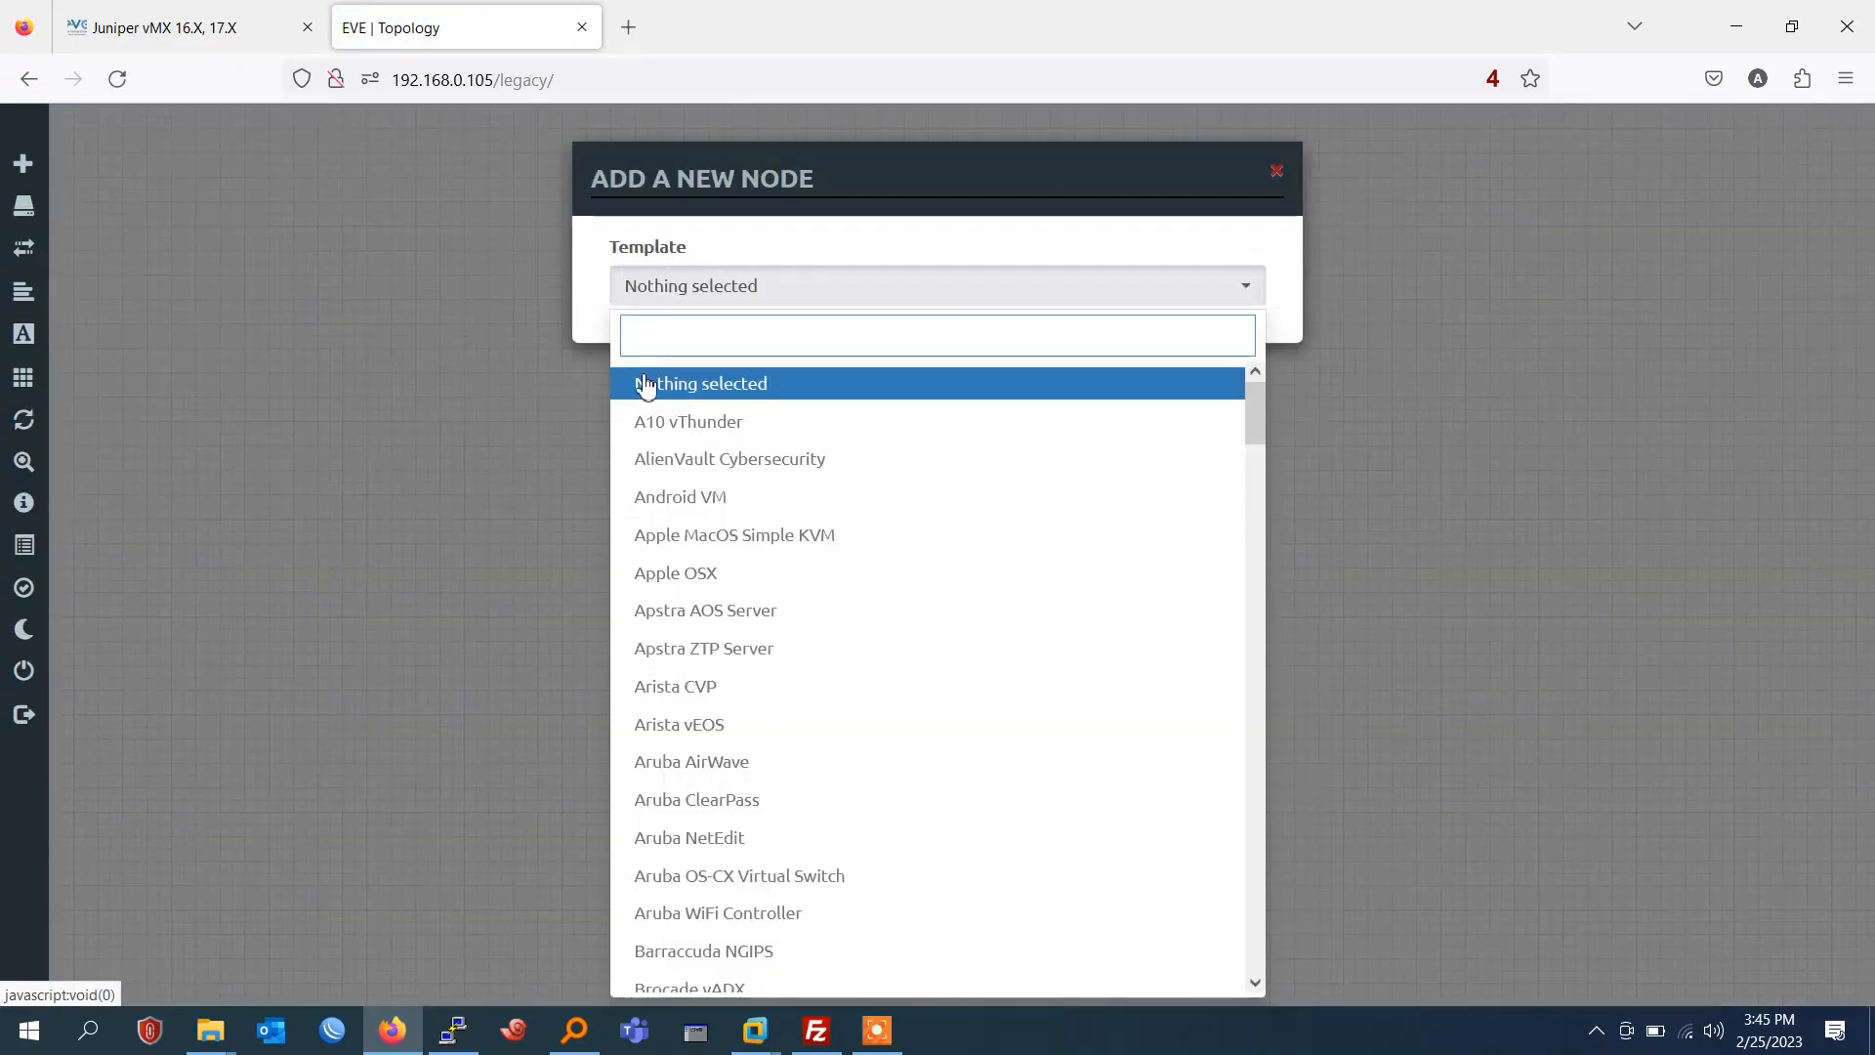
{"action": "type", "text": "ju"}
{"action": "key", "text": "BackSpace"}
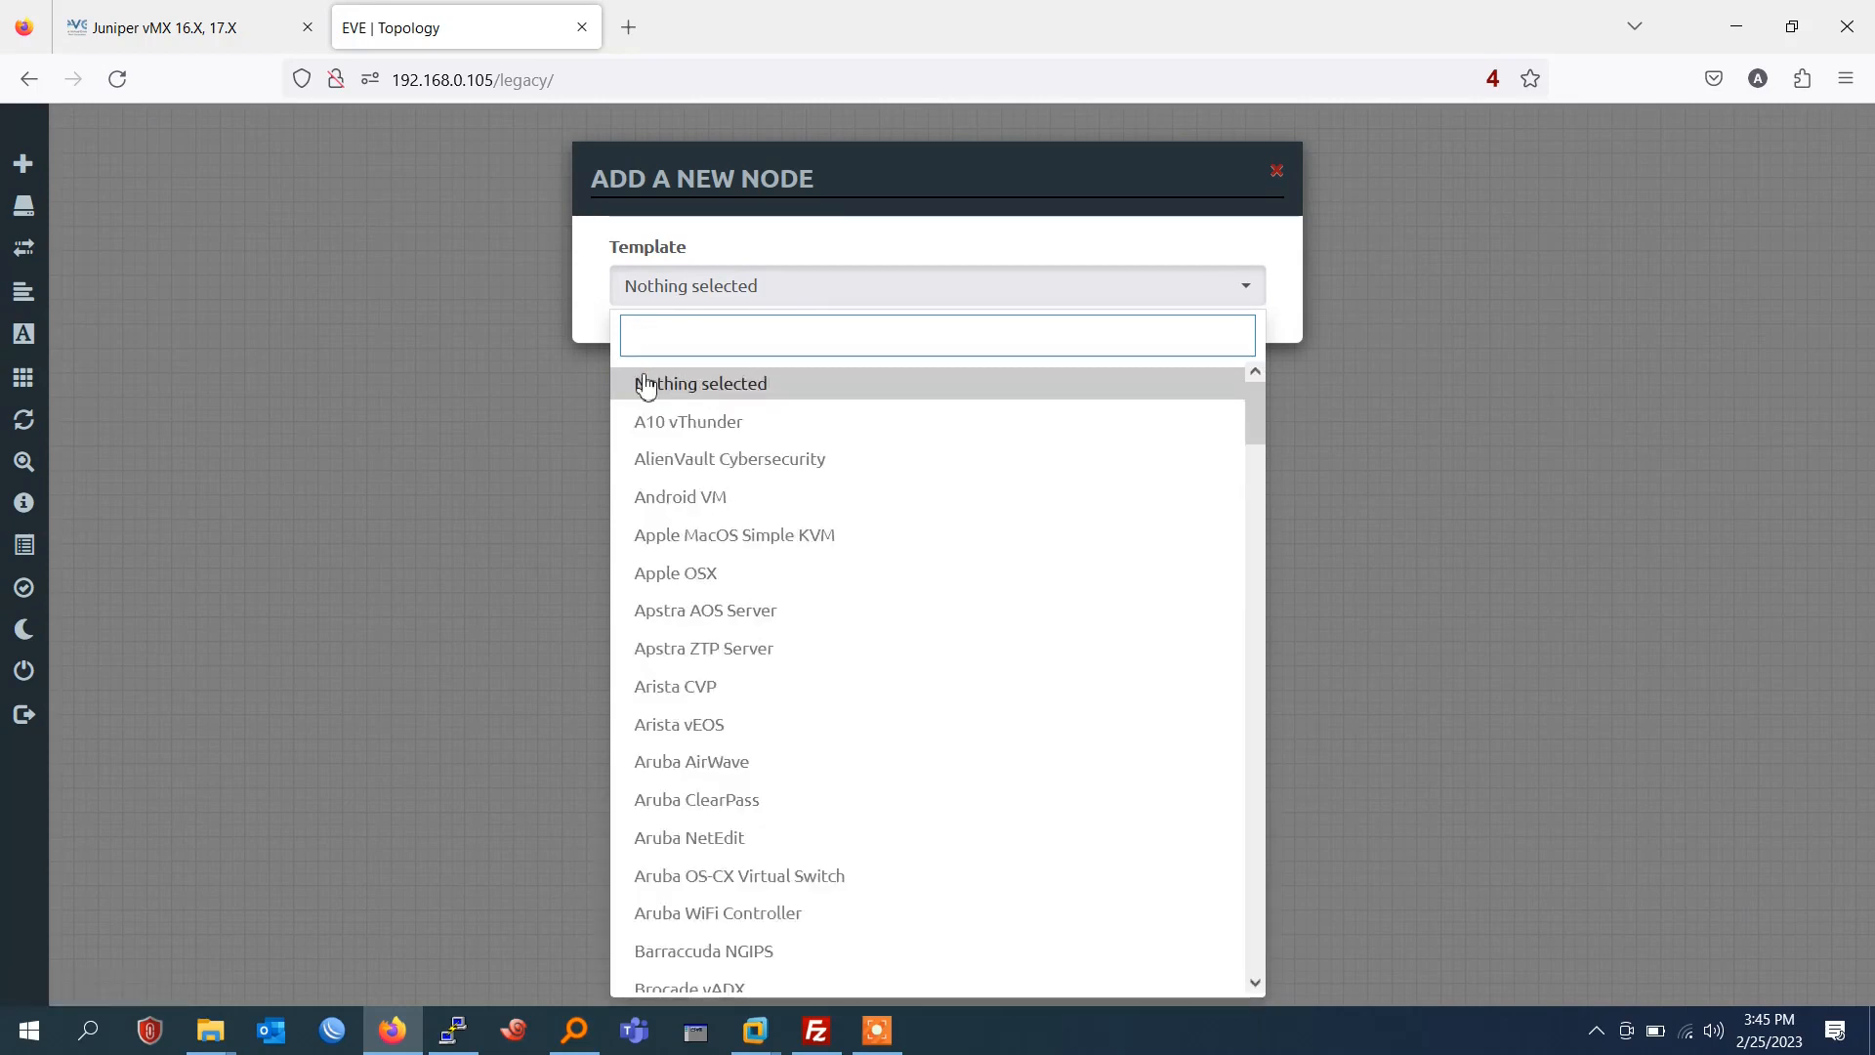
{"action": "left_click", "coordinate": [361, 438]}
Log out of EVE-NG and sign back in as admin with the account password, using the Native console.
{"action": "left_click", "coordinate": [53, 723]}
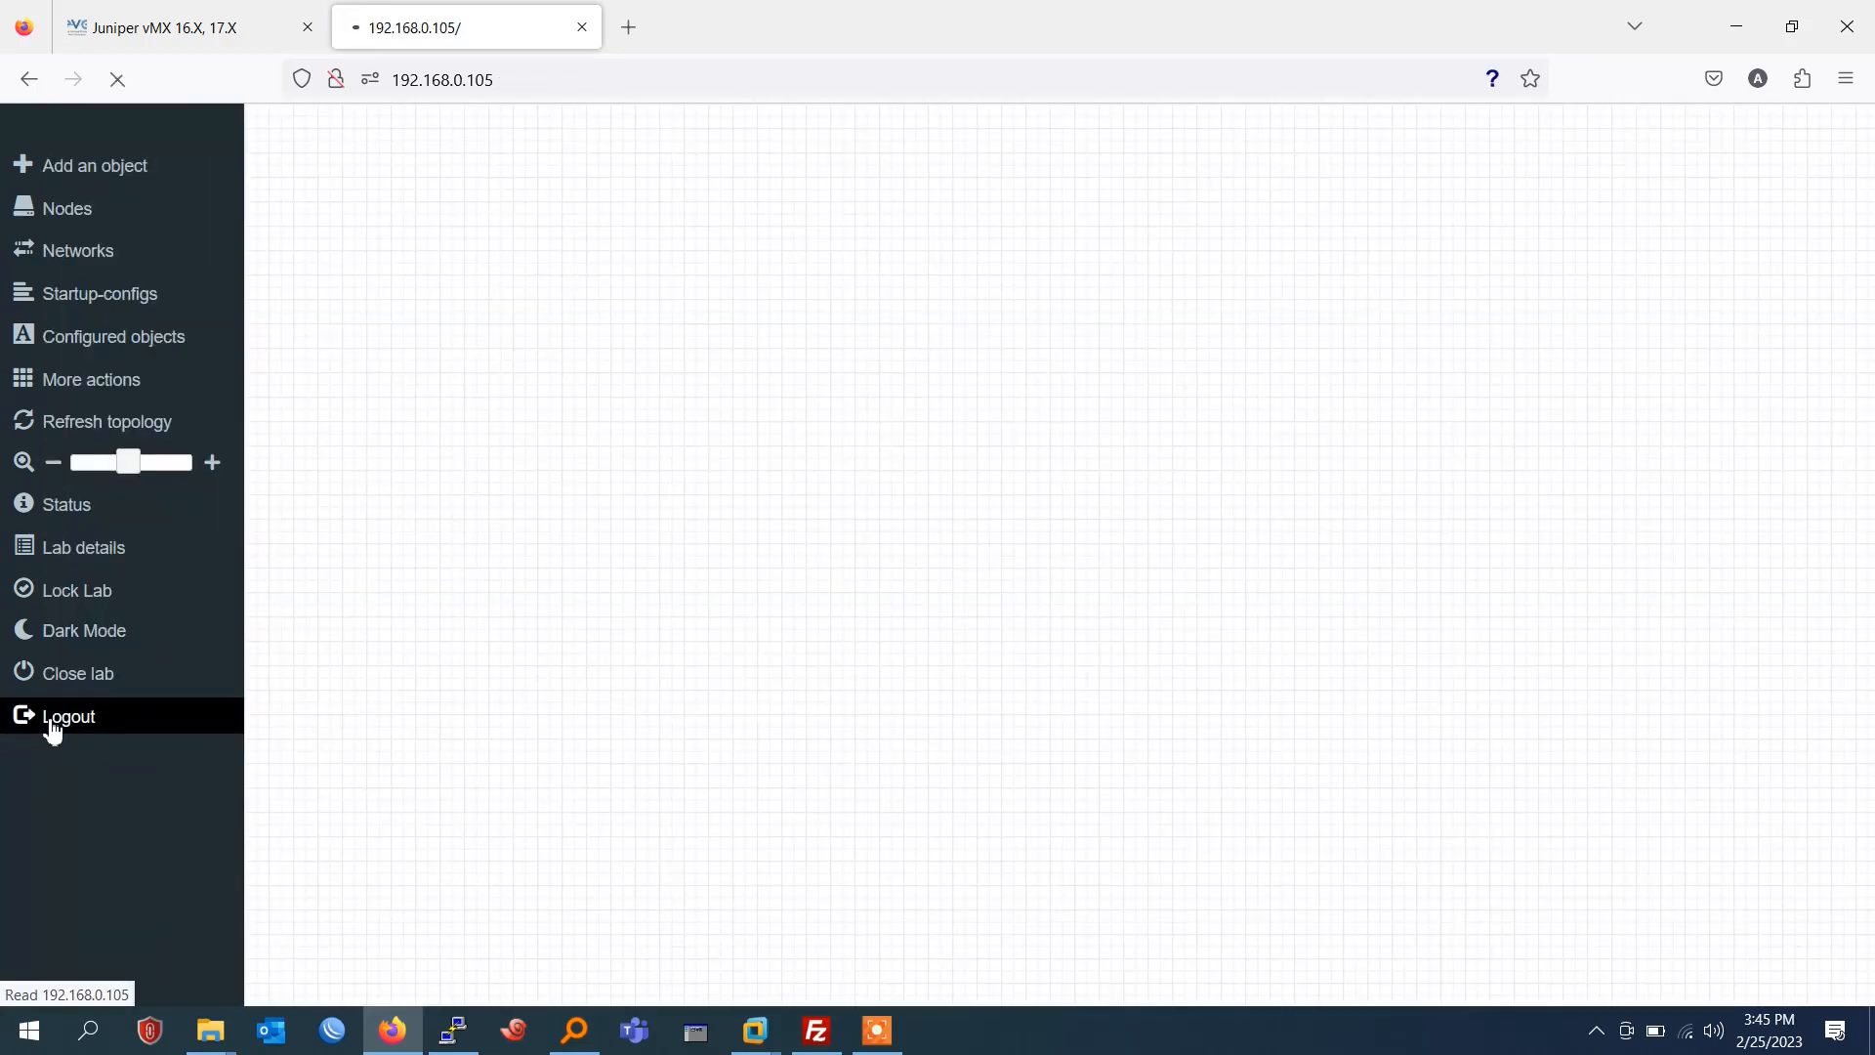
{"action": "left_click", "coordinate": [119, 80]}
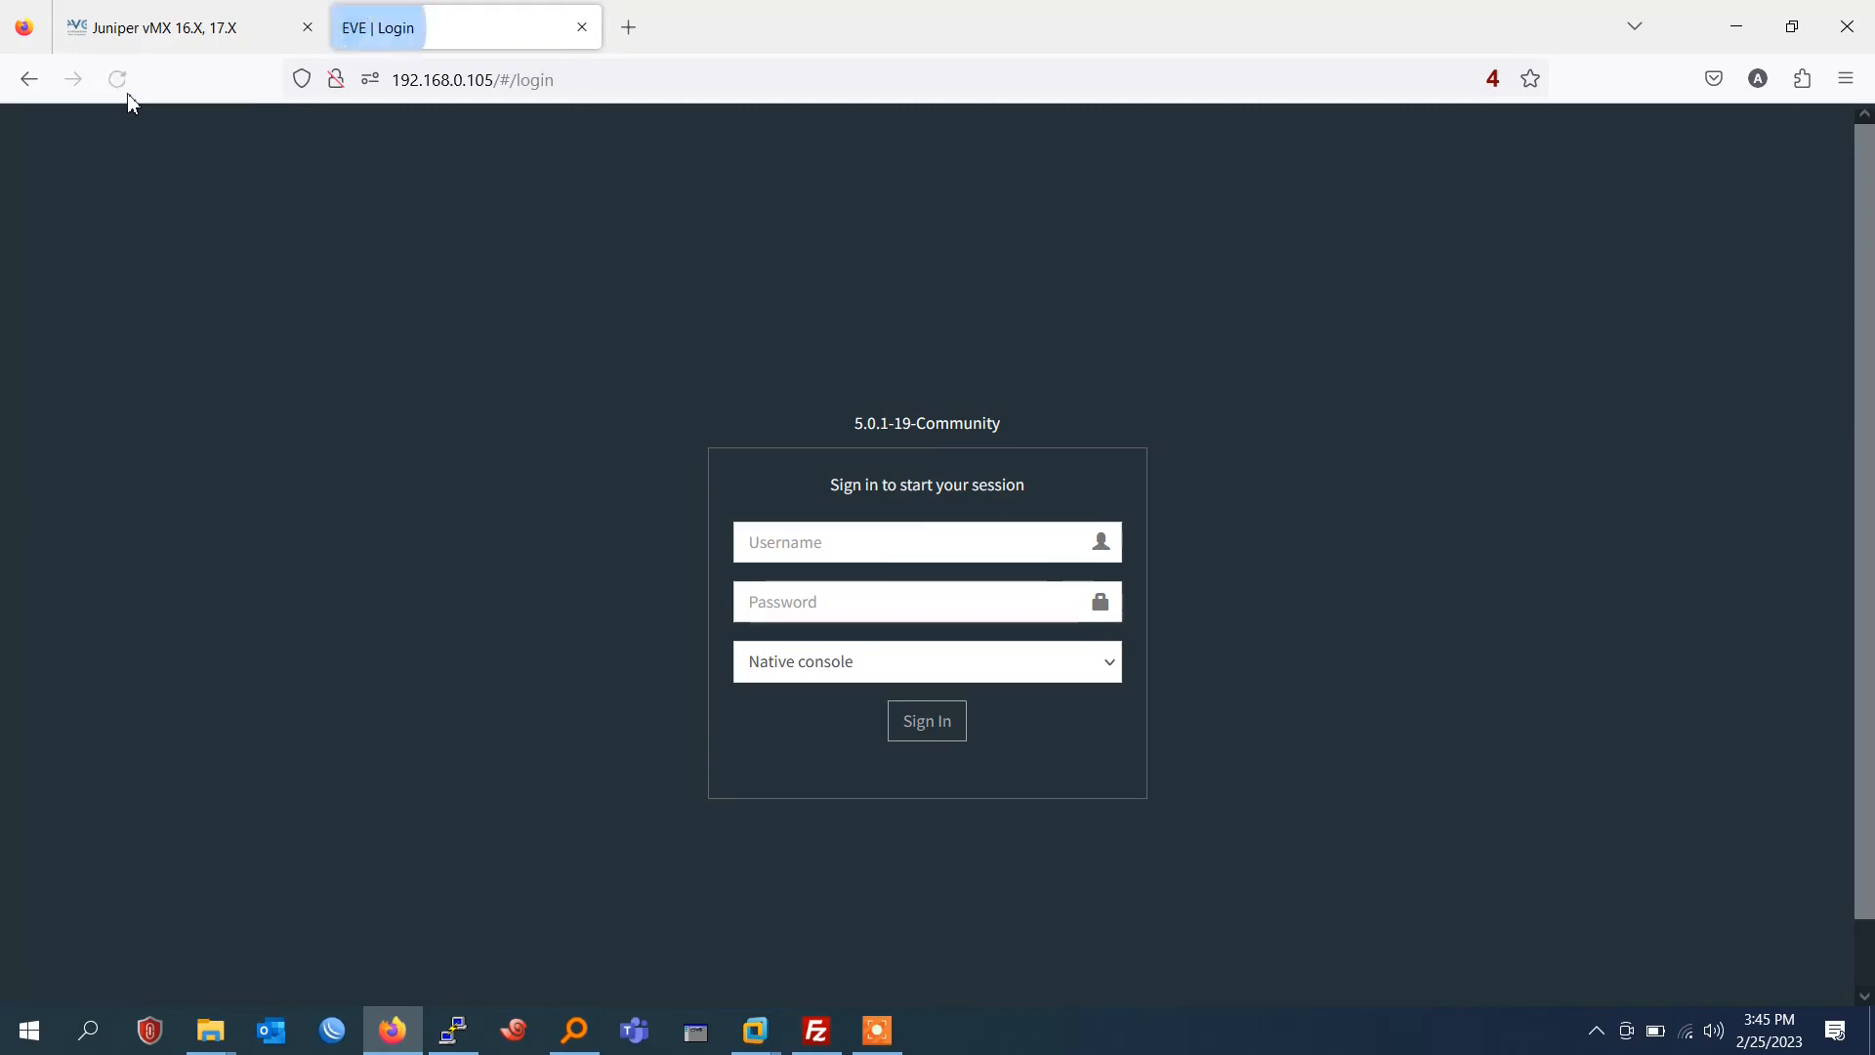
{"action": "left_click", "coordinate": [945, 553]}
{"action": "type", "text": "admin"}
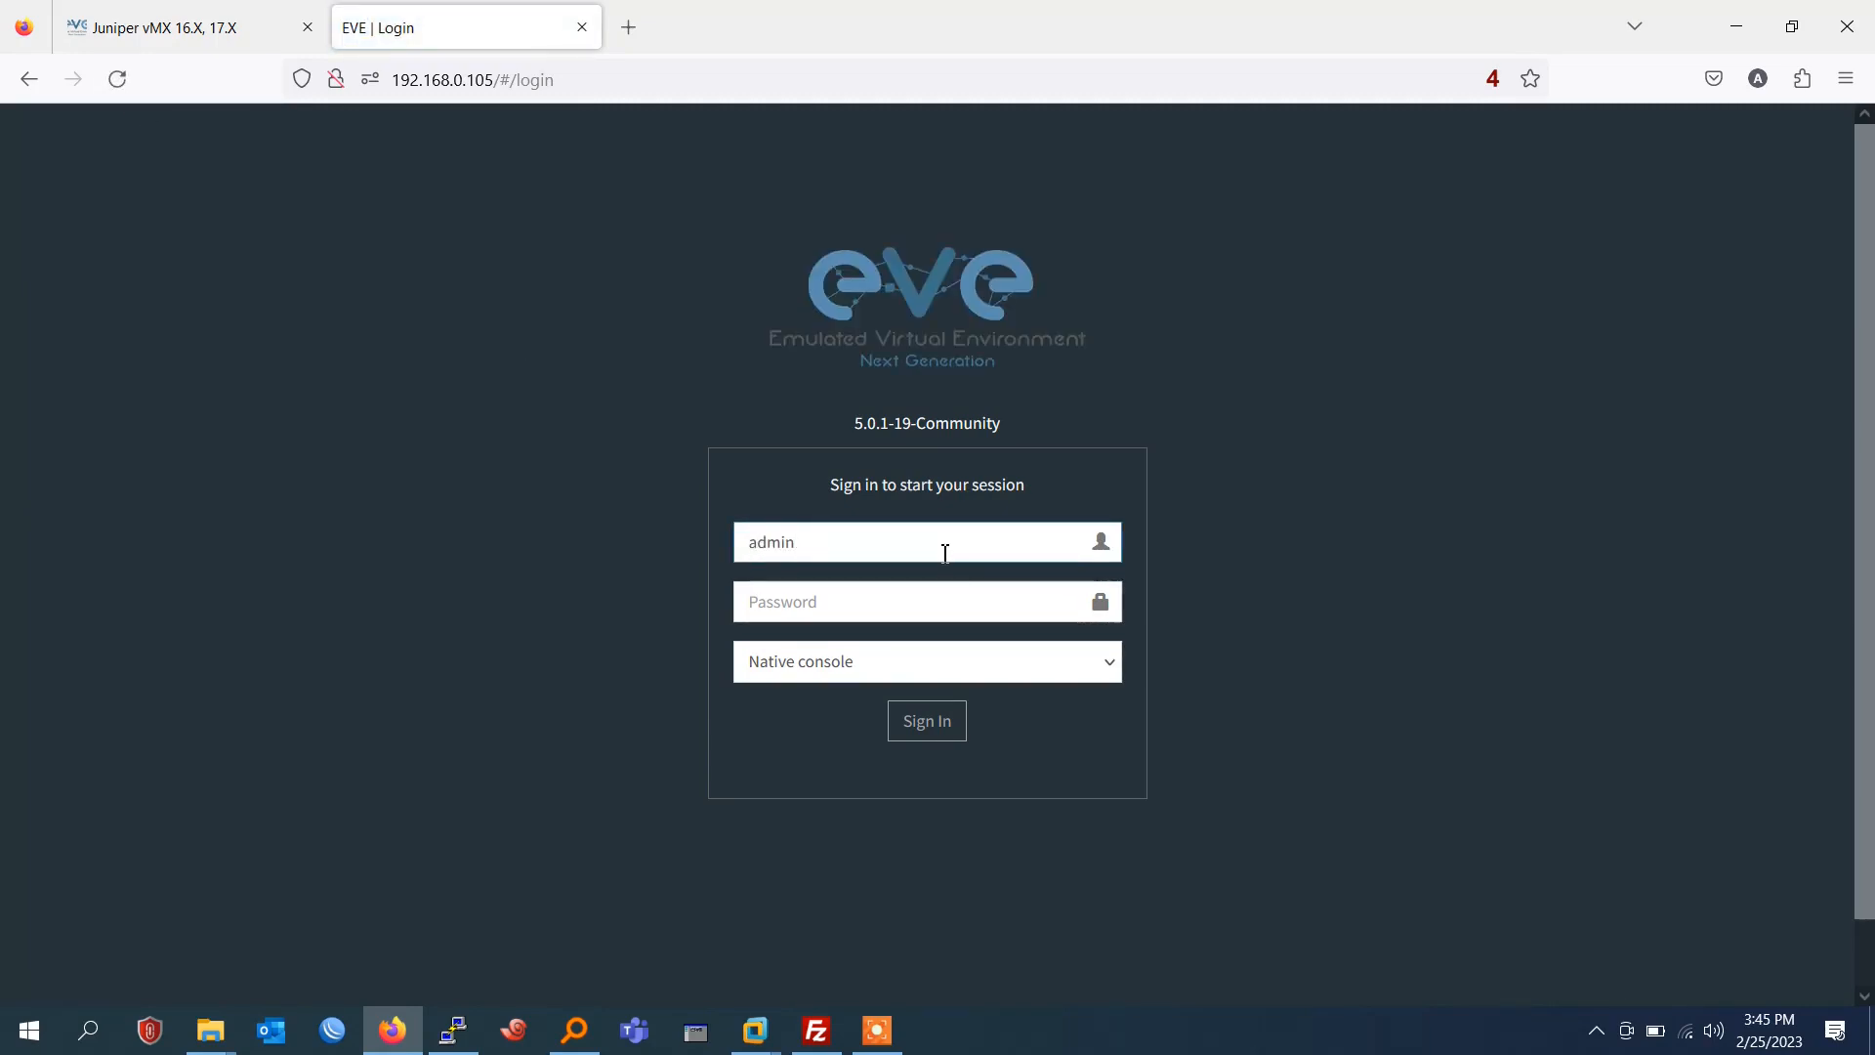
{"action": "key", "text": "Tab"}
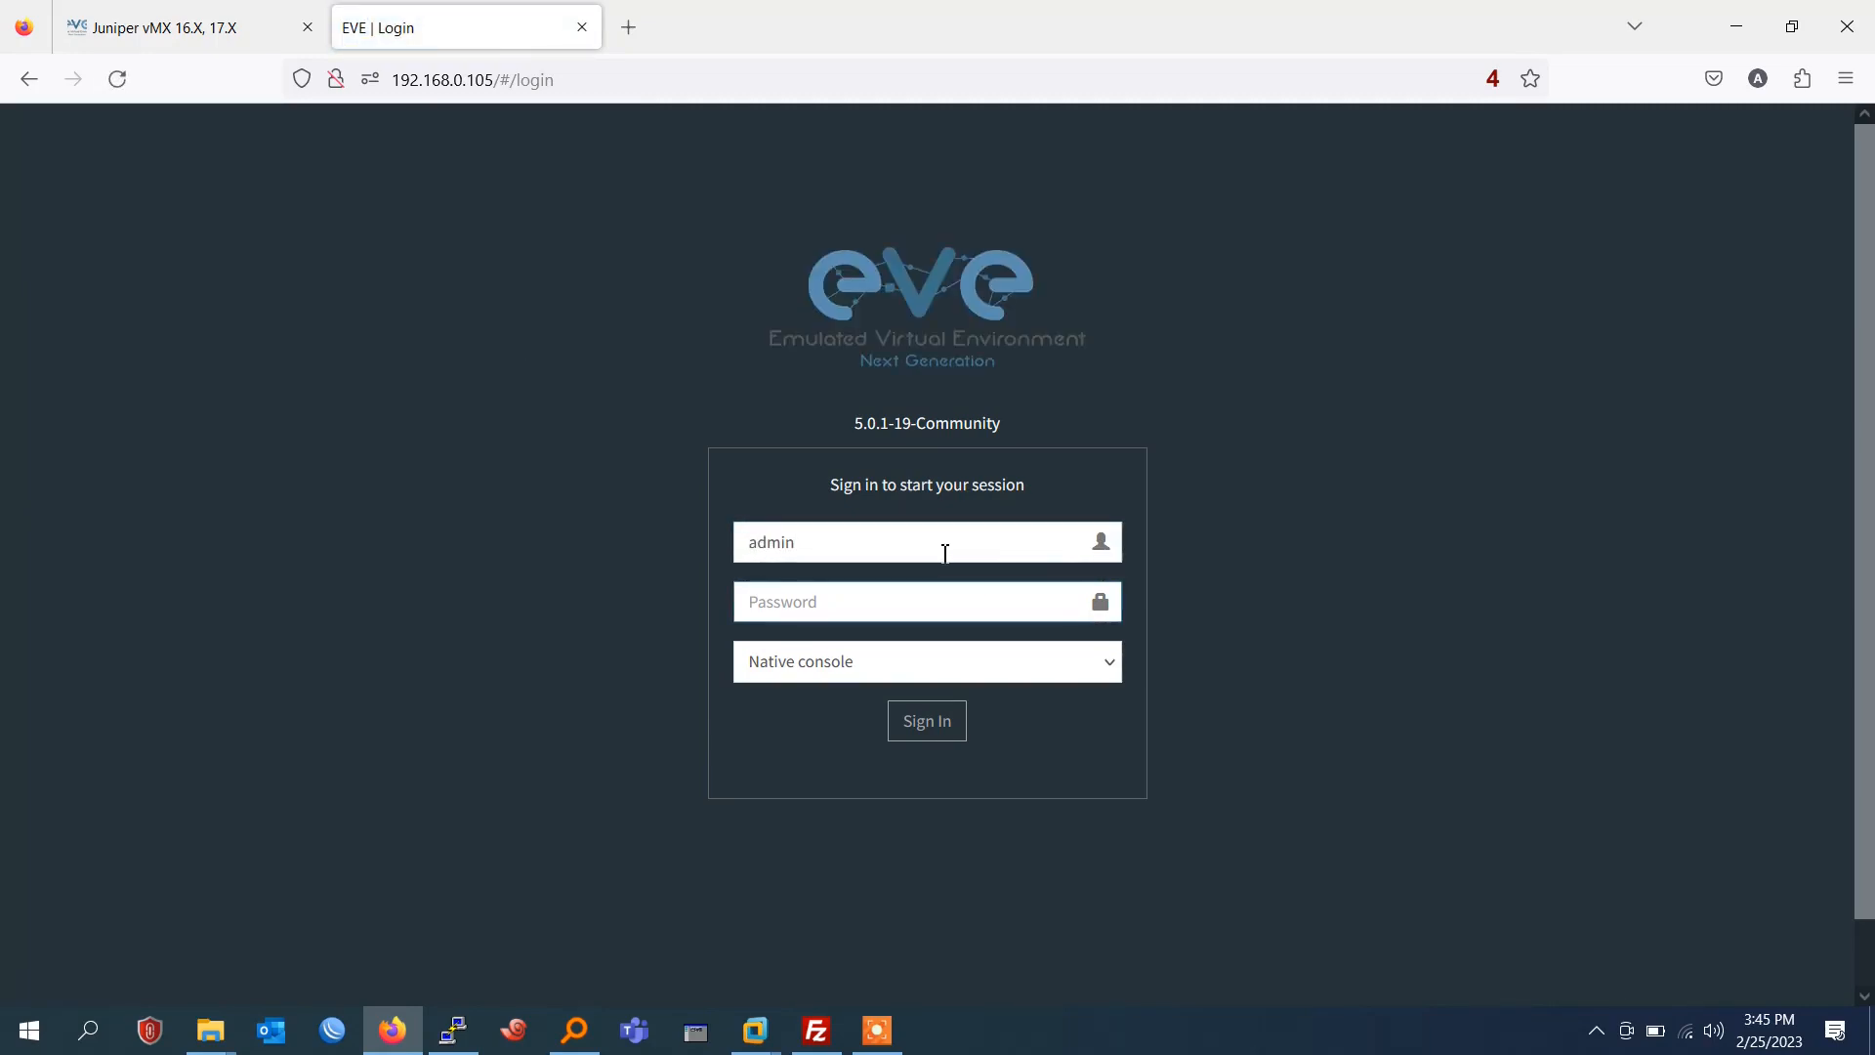
{"action": "type", "text": "eve"}
{"action": "key", "text": "Return"}
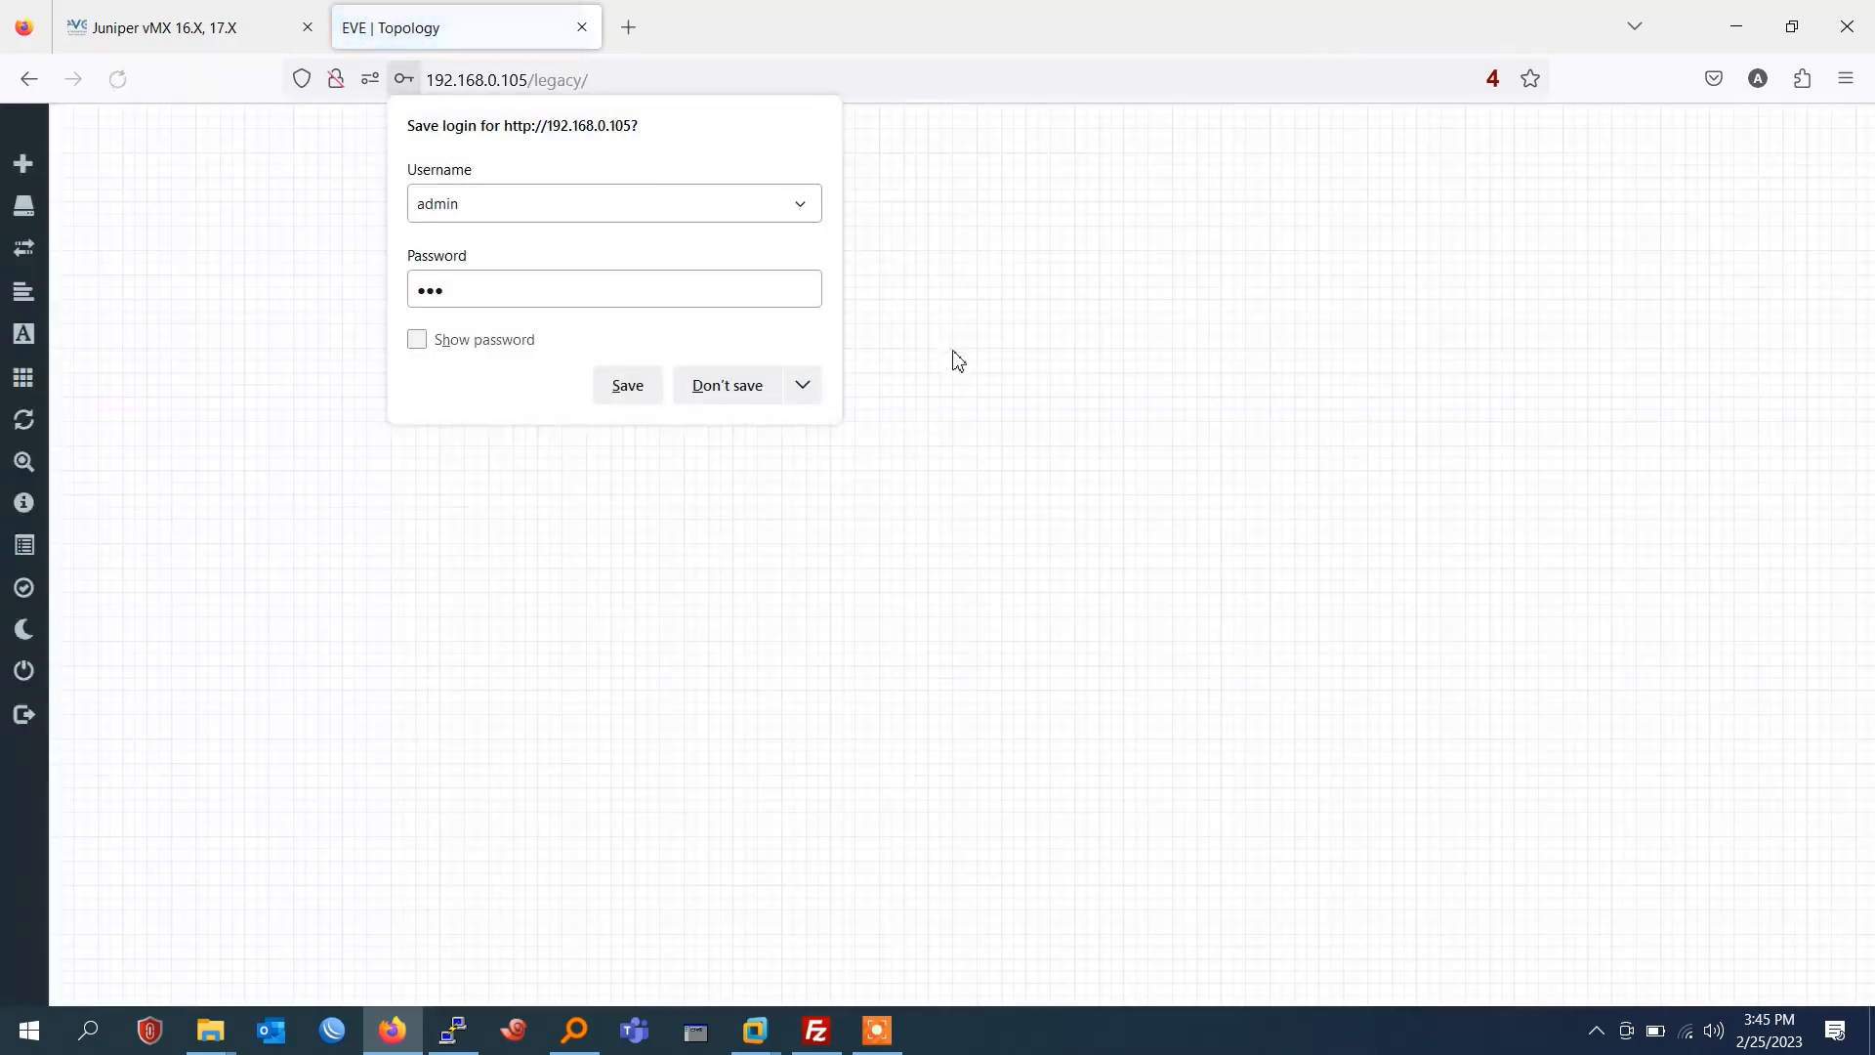
Check the node templates matching "ju" for an available Juniper image, and close the new node dialog.
{"action": "right_click", "coordinate": [954, 358]}
{"action": "left_click", "coordinate": [1029, 410]}
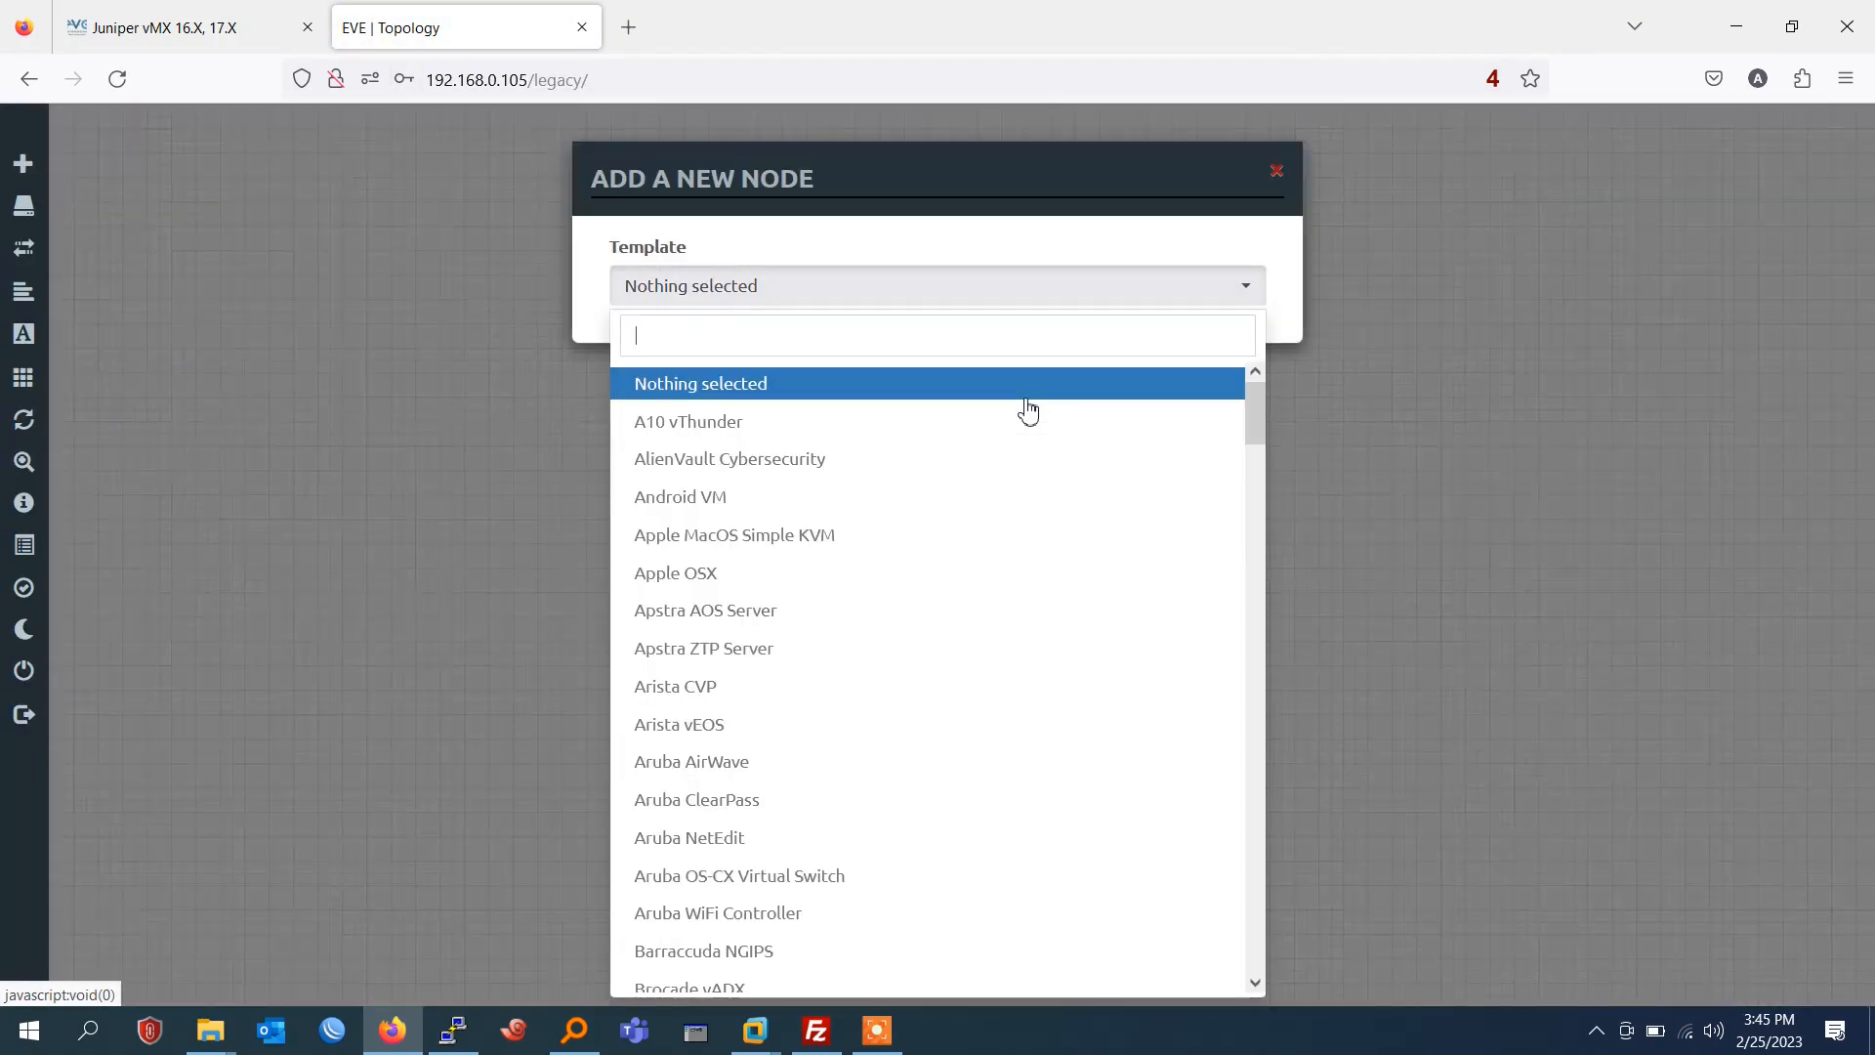
{"action": "type", "text": "ju"}
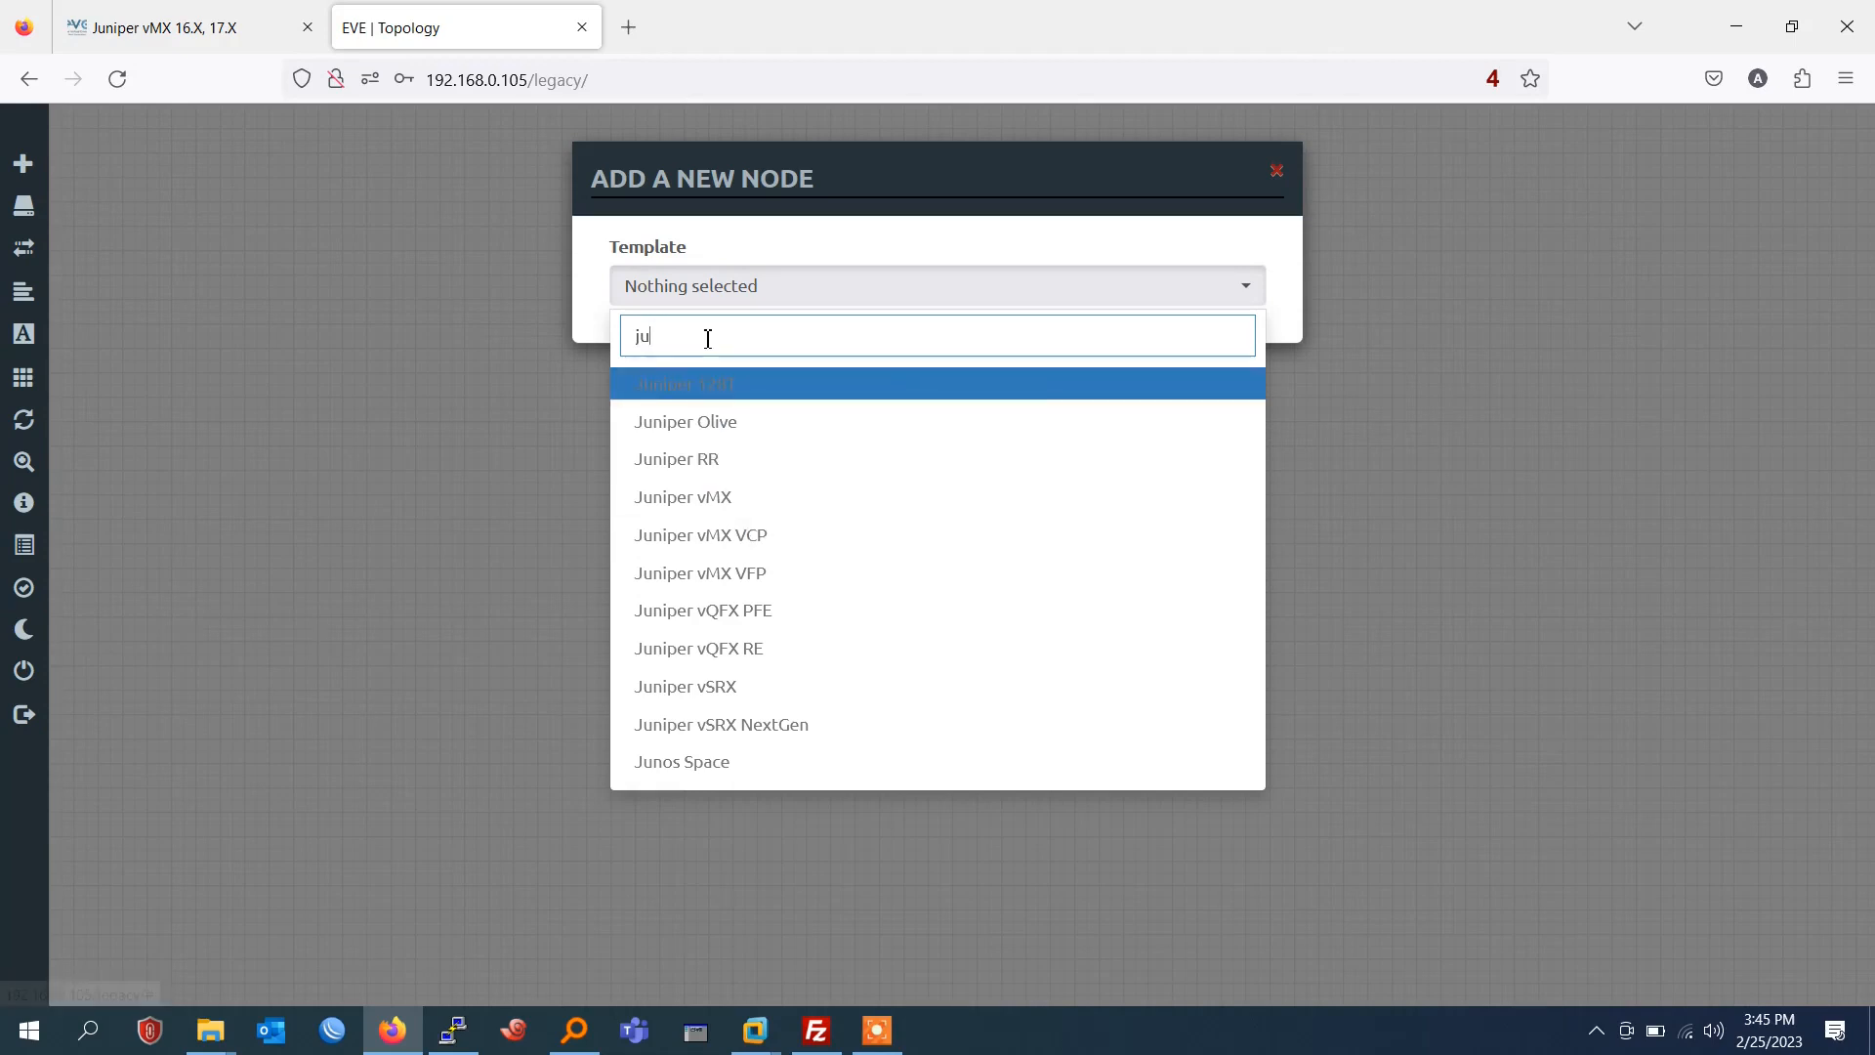
{"action": "key", "text": "ctrl+a"}
{"action": "key", "text": "BackSpace"}
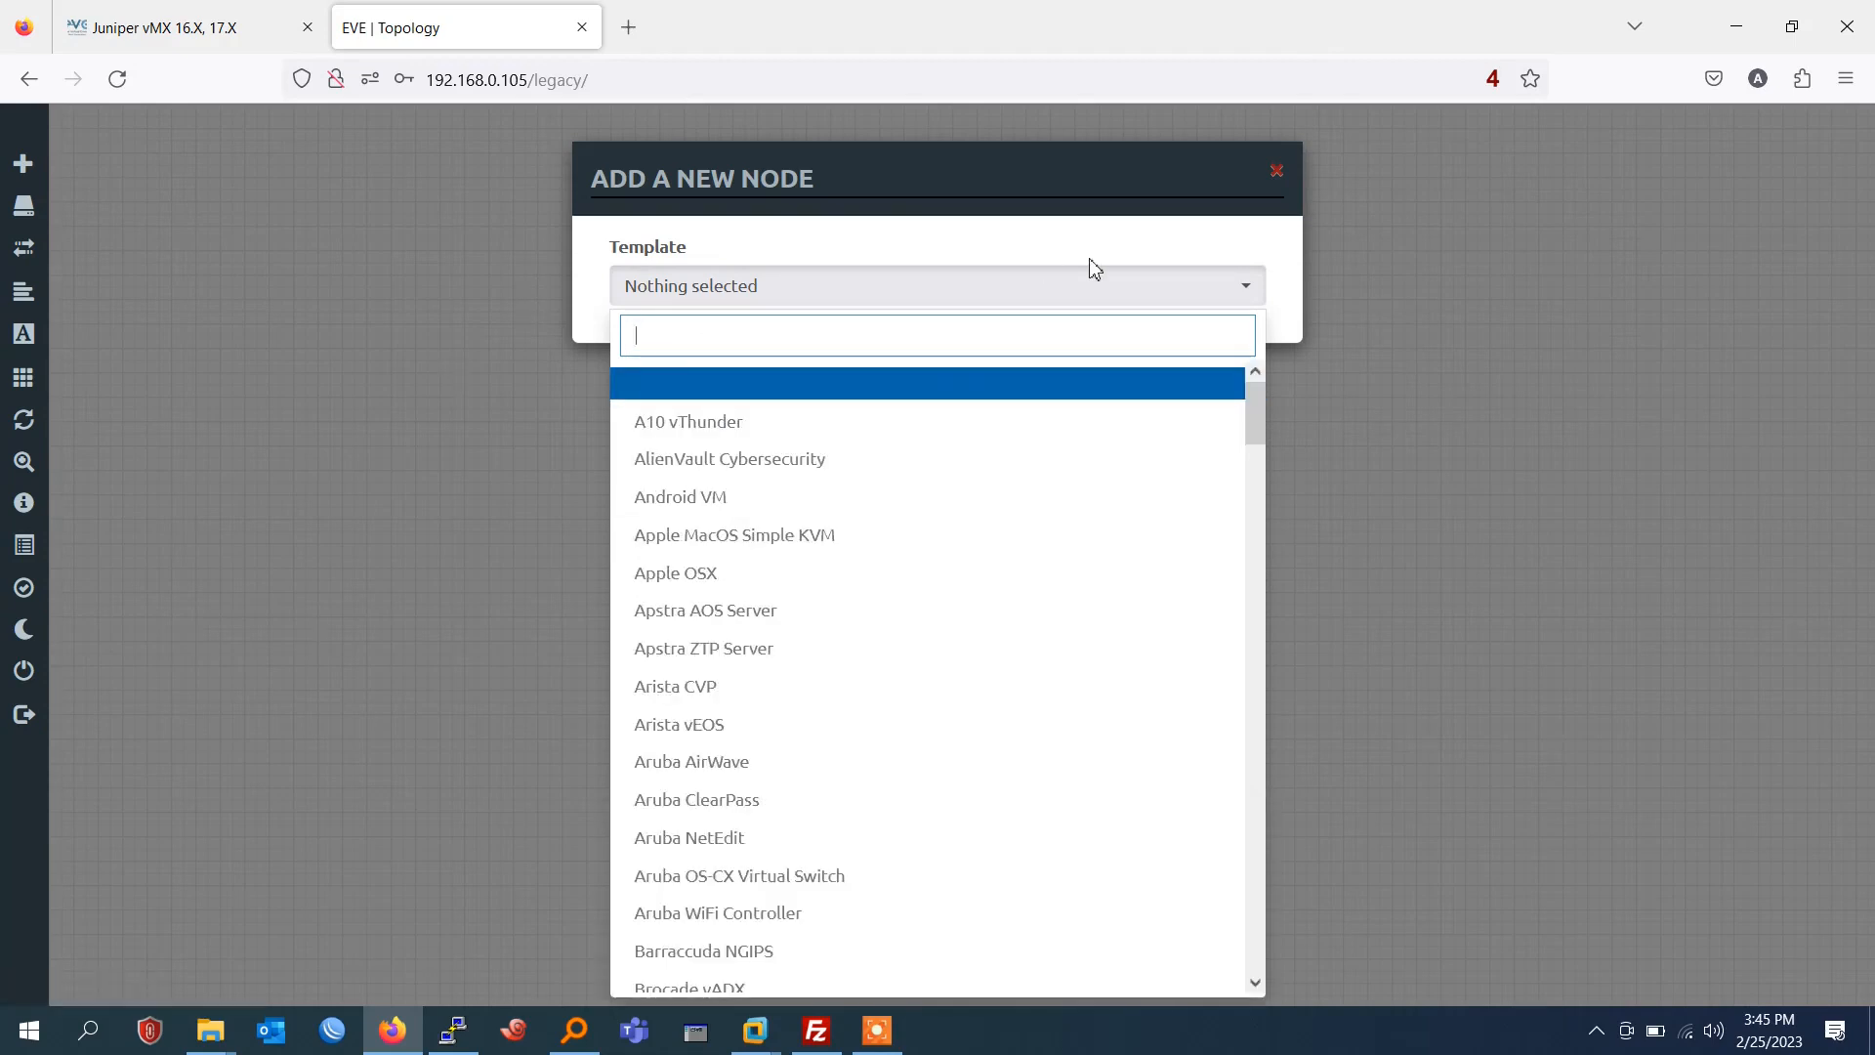
{"action": "left_click", "coordinate": [1276, 172]}
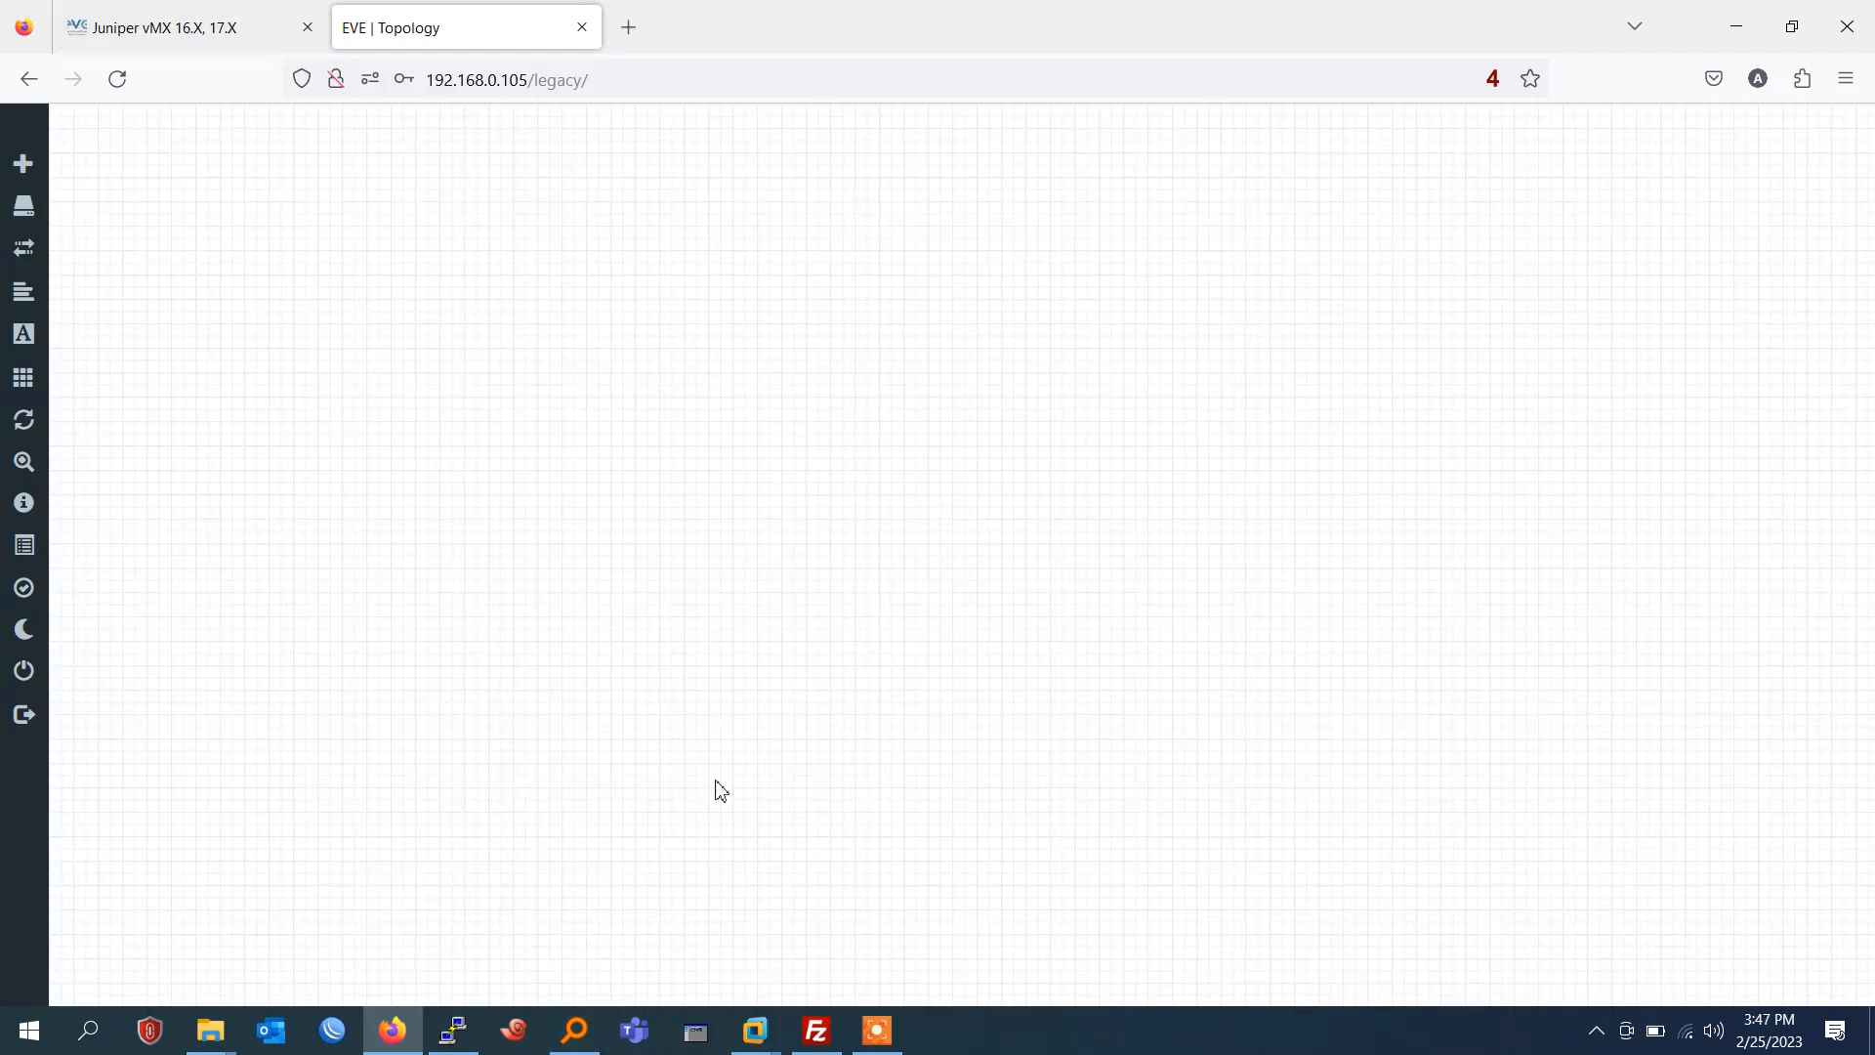
Recheck the Juniper node templates by filtering for "jun", and dismiss the new node dialog.
{"action": "right_click", "coordinate": [645, 260]}
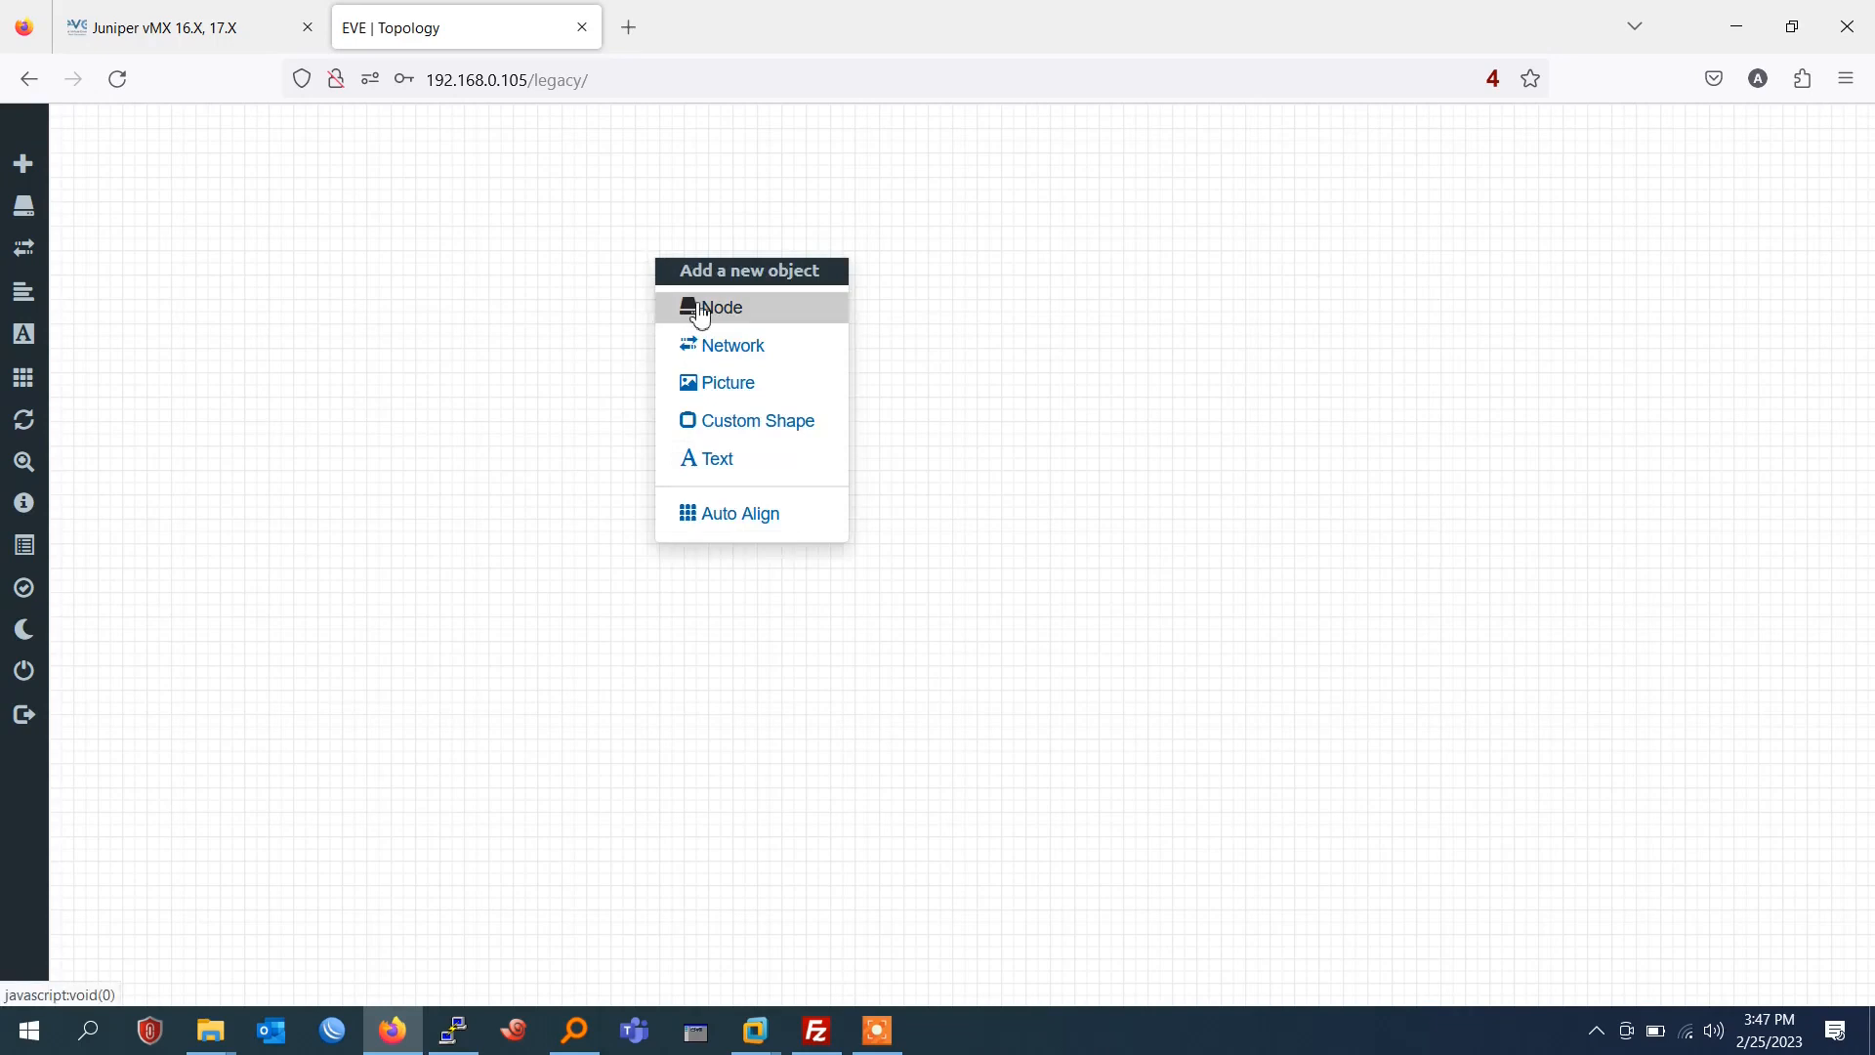
{"action": "left_click", "coordinate": [700, 314]}
{"action": "type", "text": "jun"}
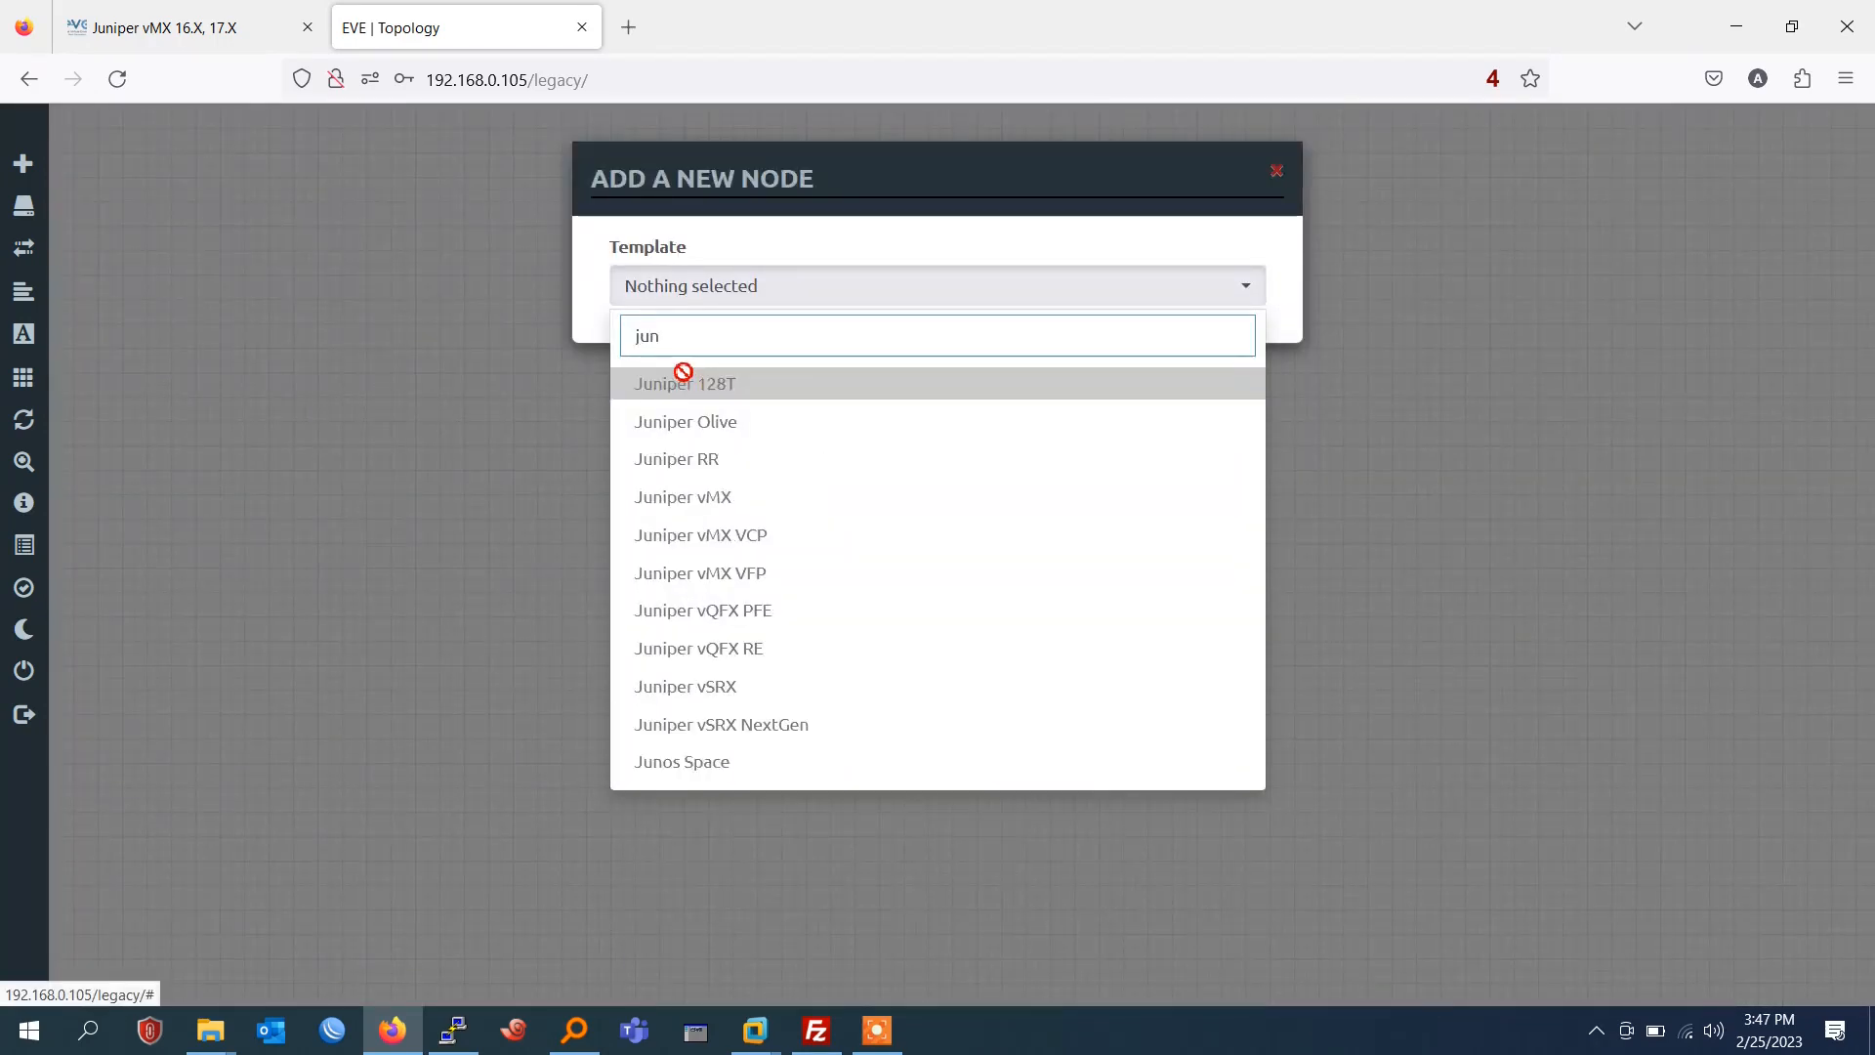
{"action": "key", "text": "BackSpace"}
{"action": "key", "text": "BackSpace"}
{"action": "key", "text": "BackSpace"}
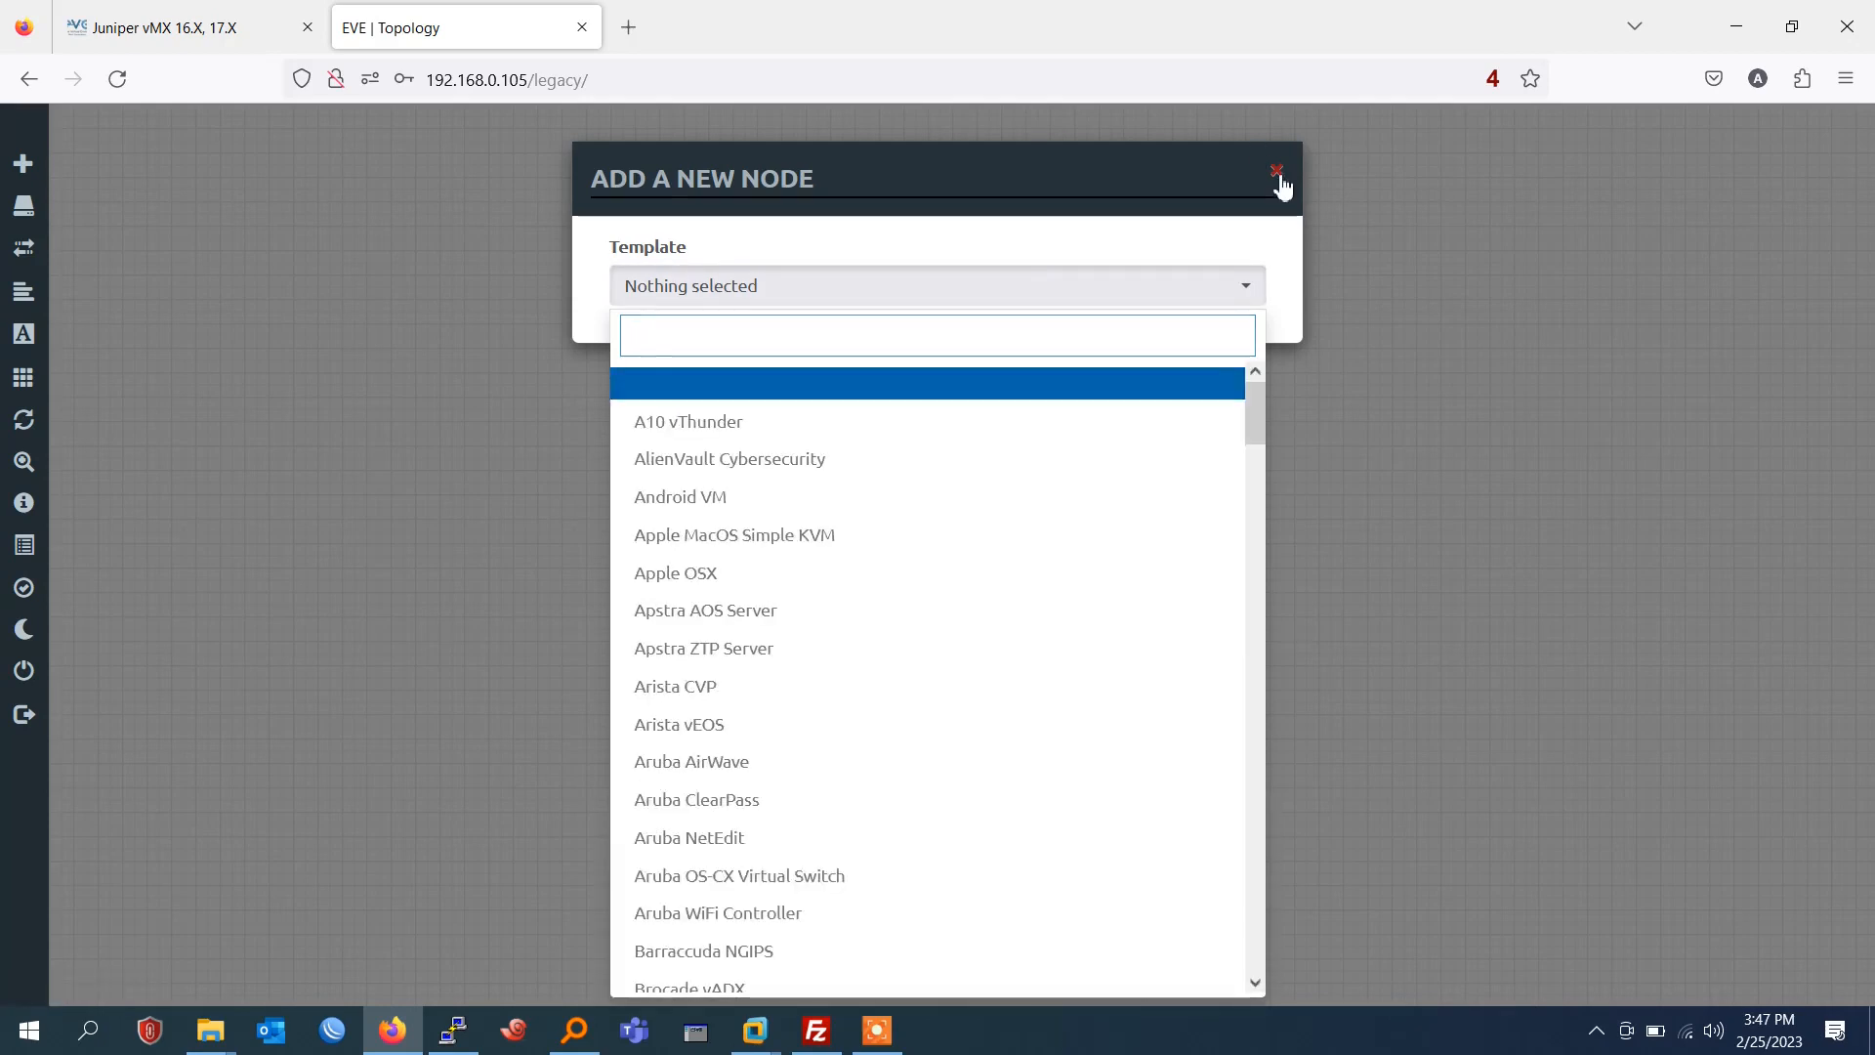
{"action": "left_click", "coordinate": [1277, 171]}
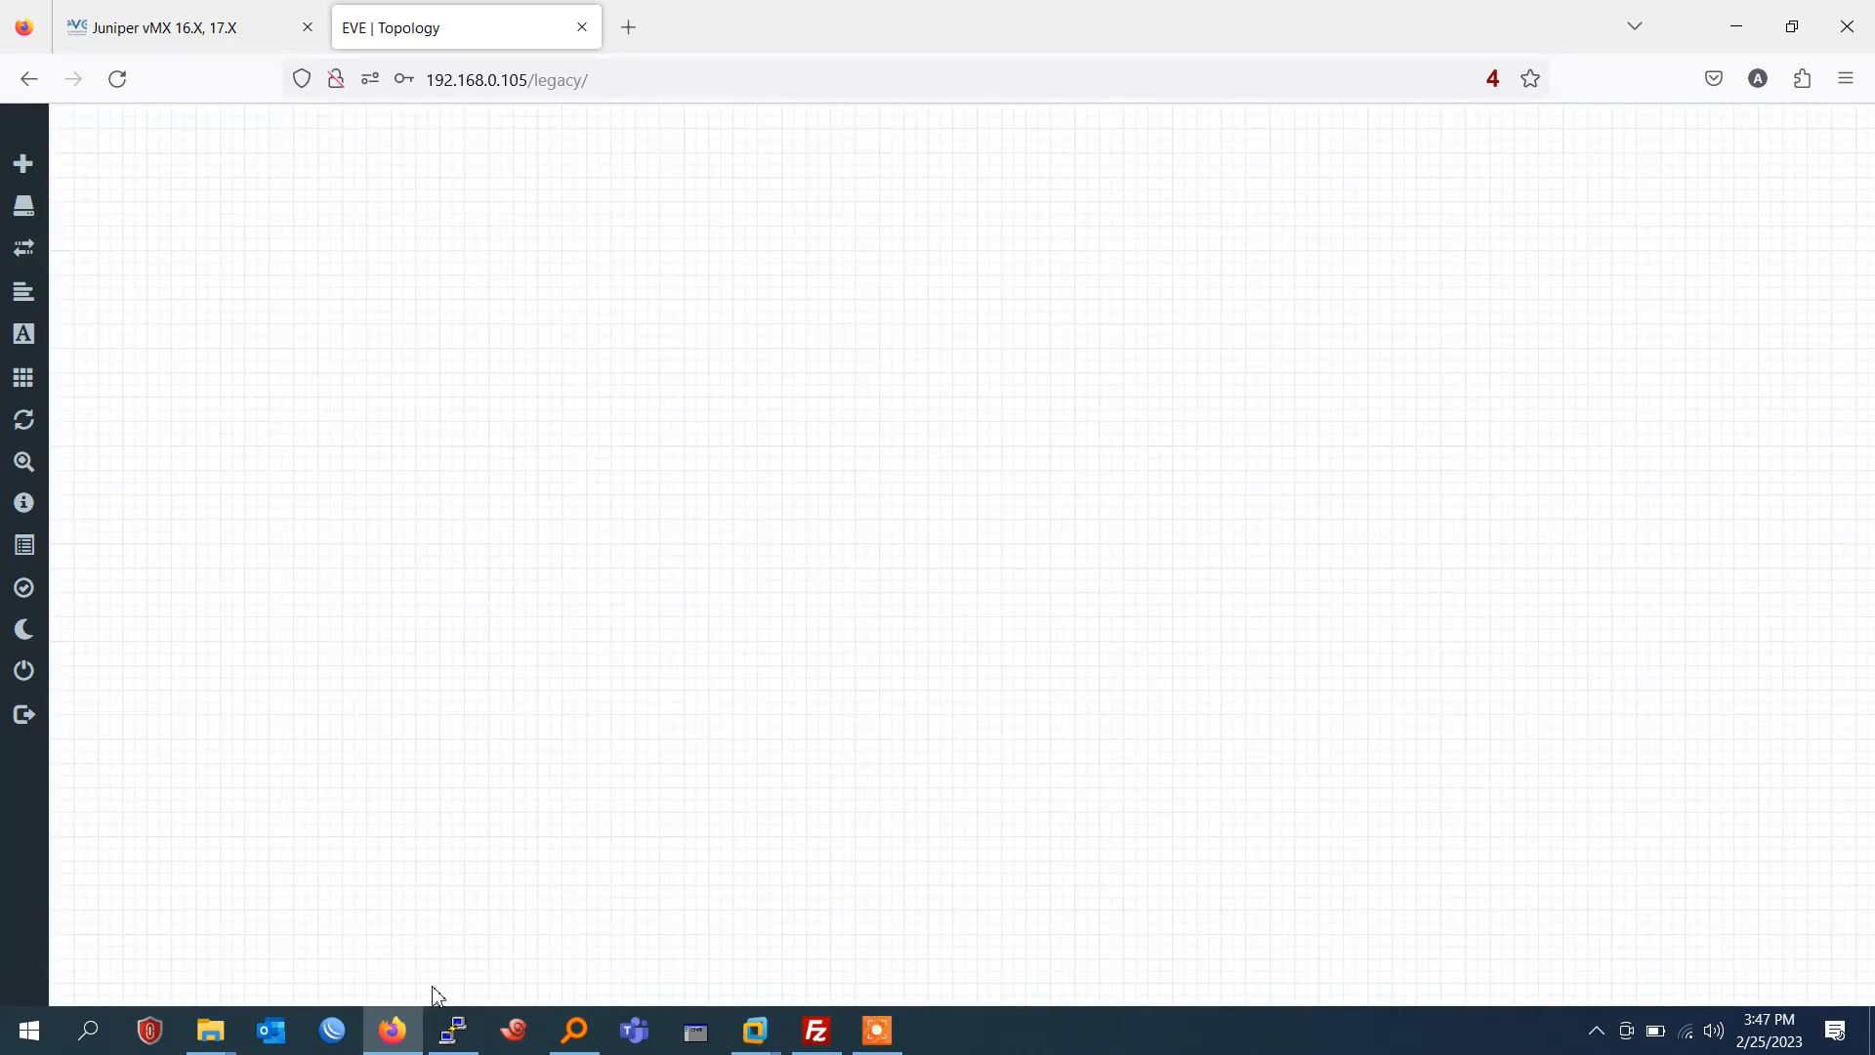
Copy the folder name "vmx-Juniper Router14.1" from the local downloads in File Explorer, and rename the remote juniper folder to it in FileZilla.
{"action": "mouse_move", "coordinate": [210, 1030]}
{"action": "left_click", "coordinate": [640, 911]}
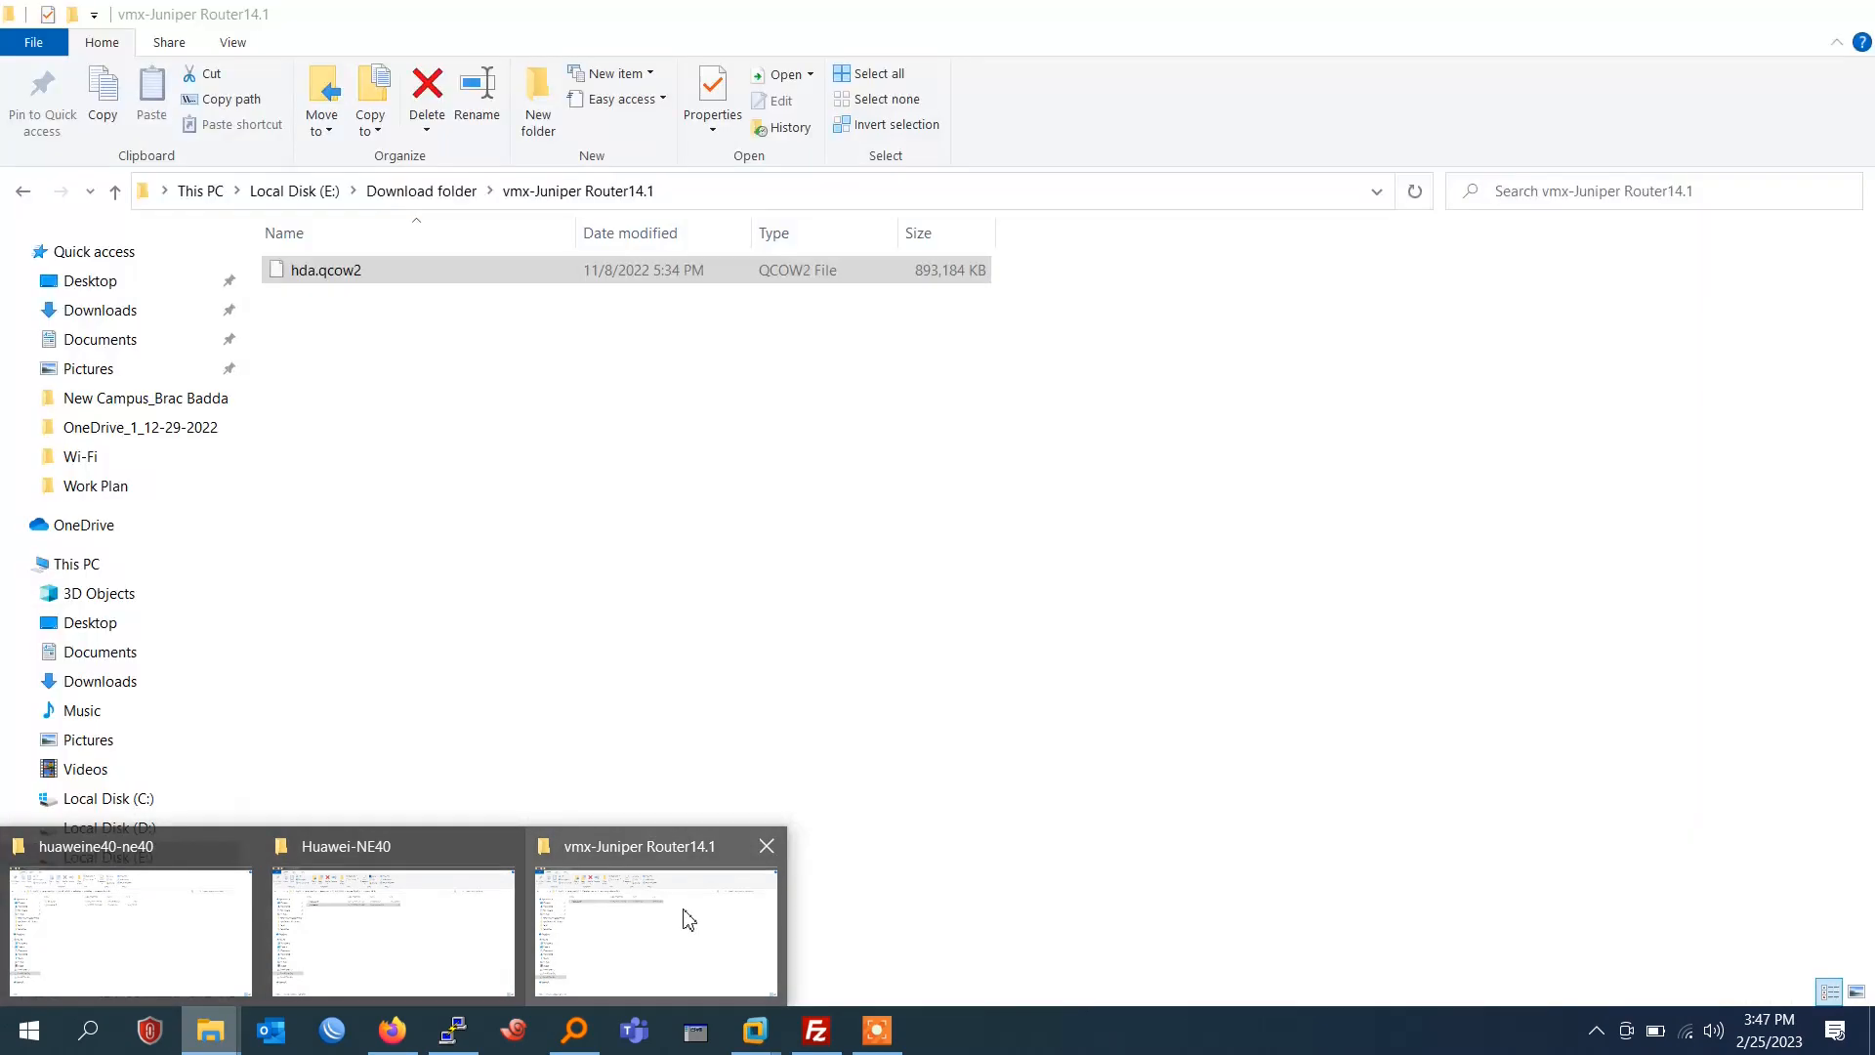
{"action": "left_click", "coordinate": [449, 195]}
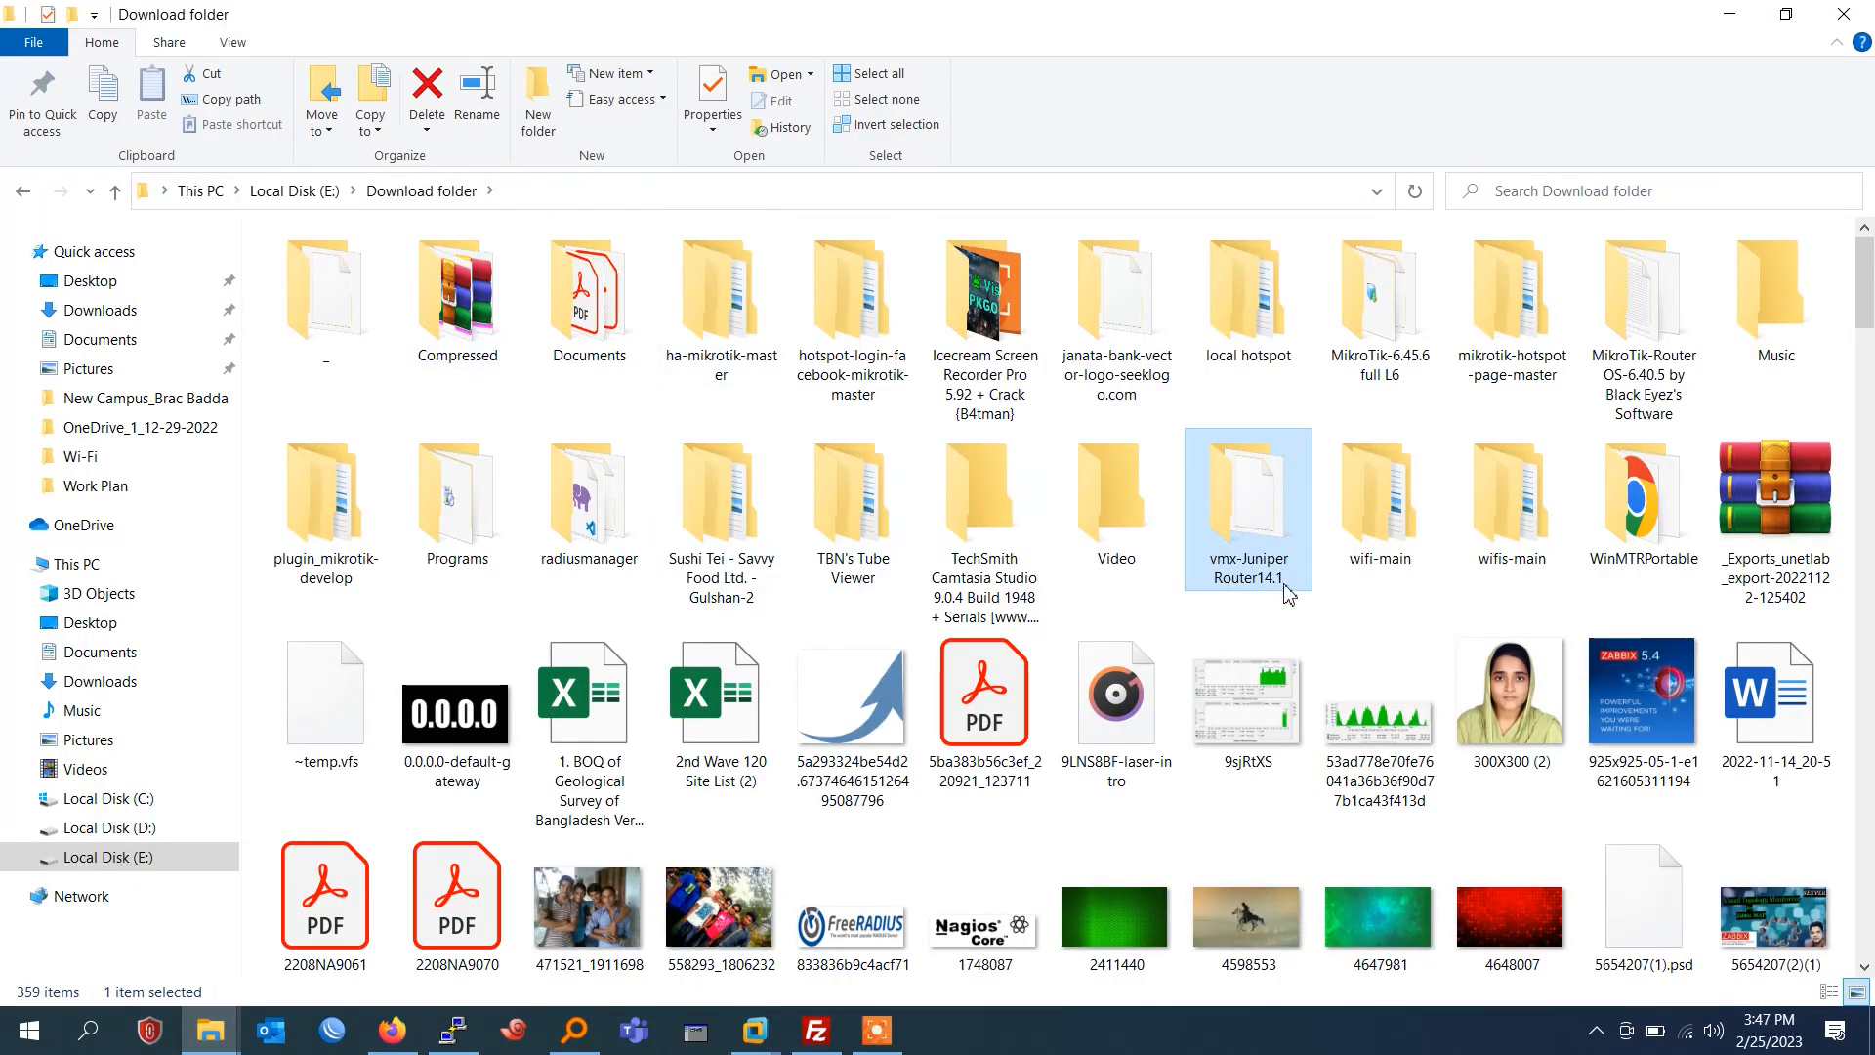
{"action": "left_click", "coordinate": [1262, 576]}
{"action": "key", "text": "ctrl+c"}
{"action": "double_click", "coordinate": [1267, 526]}
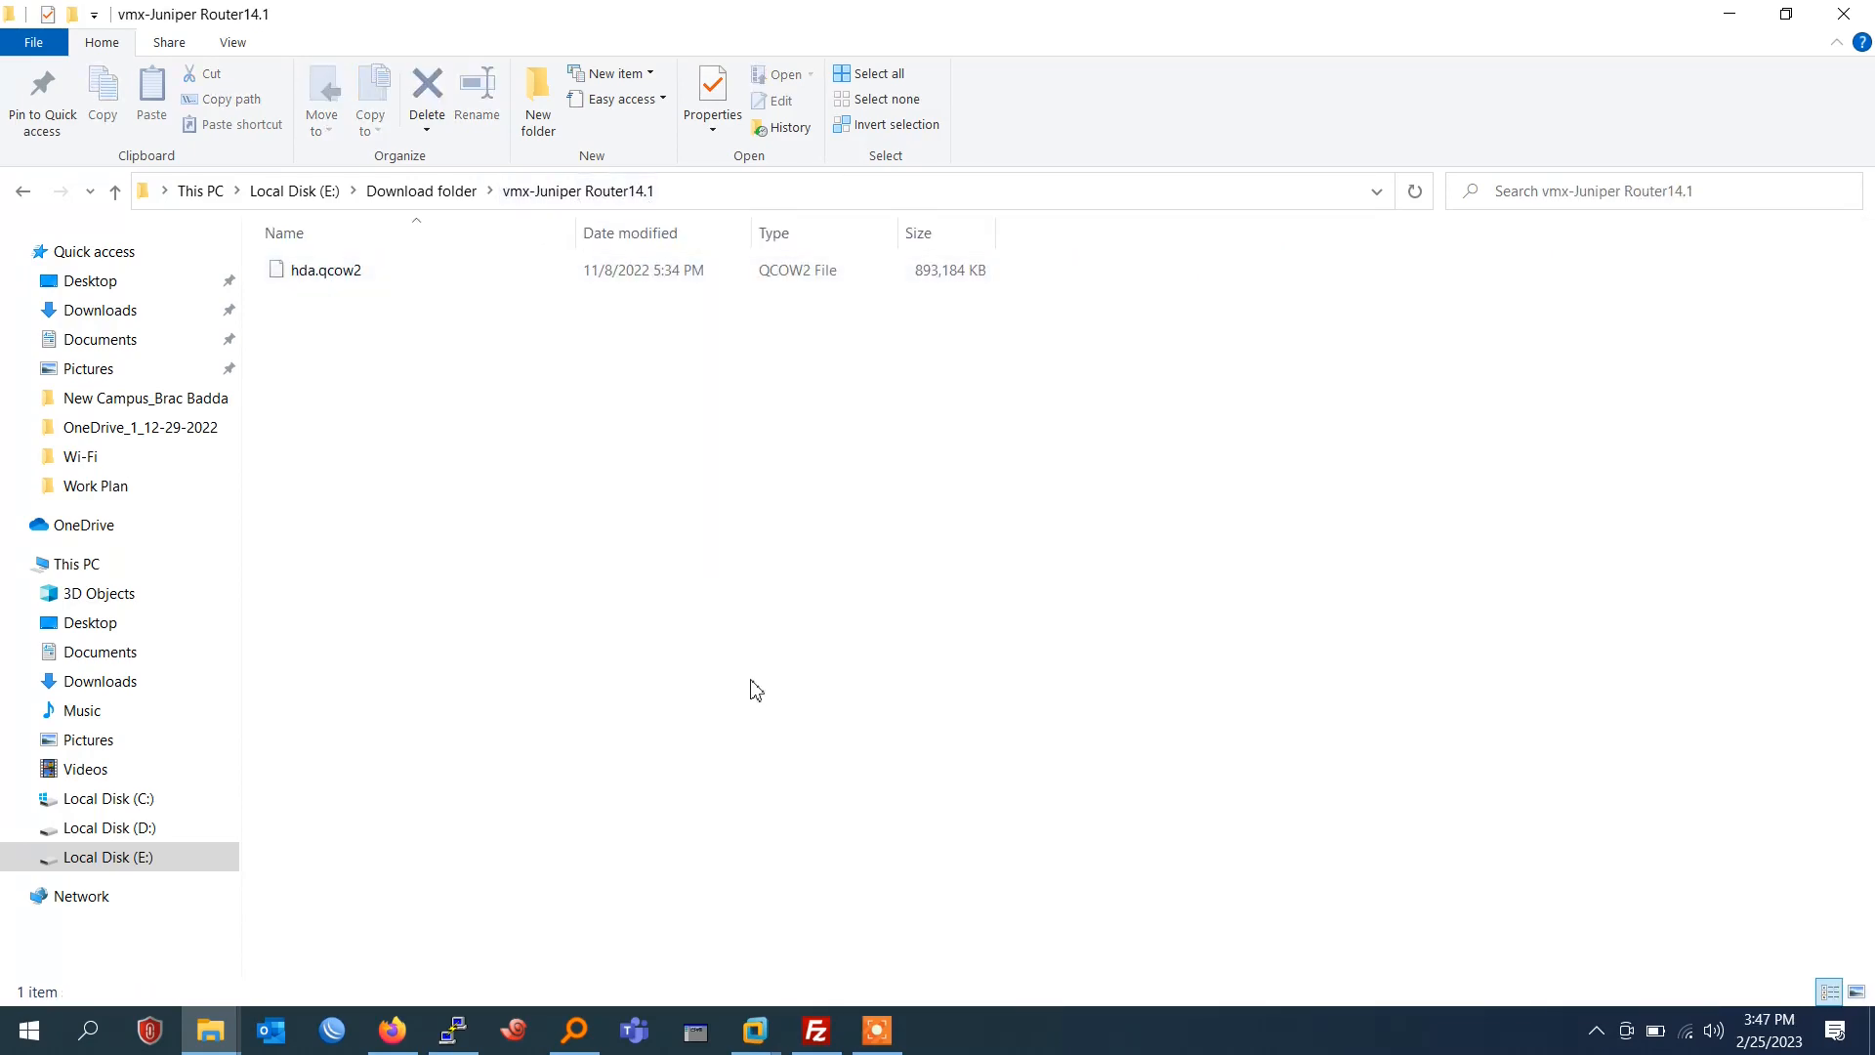
{"action": "left_click", "coordinate": [816, 1030]}
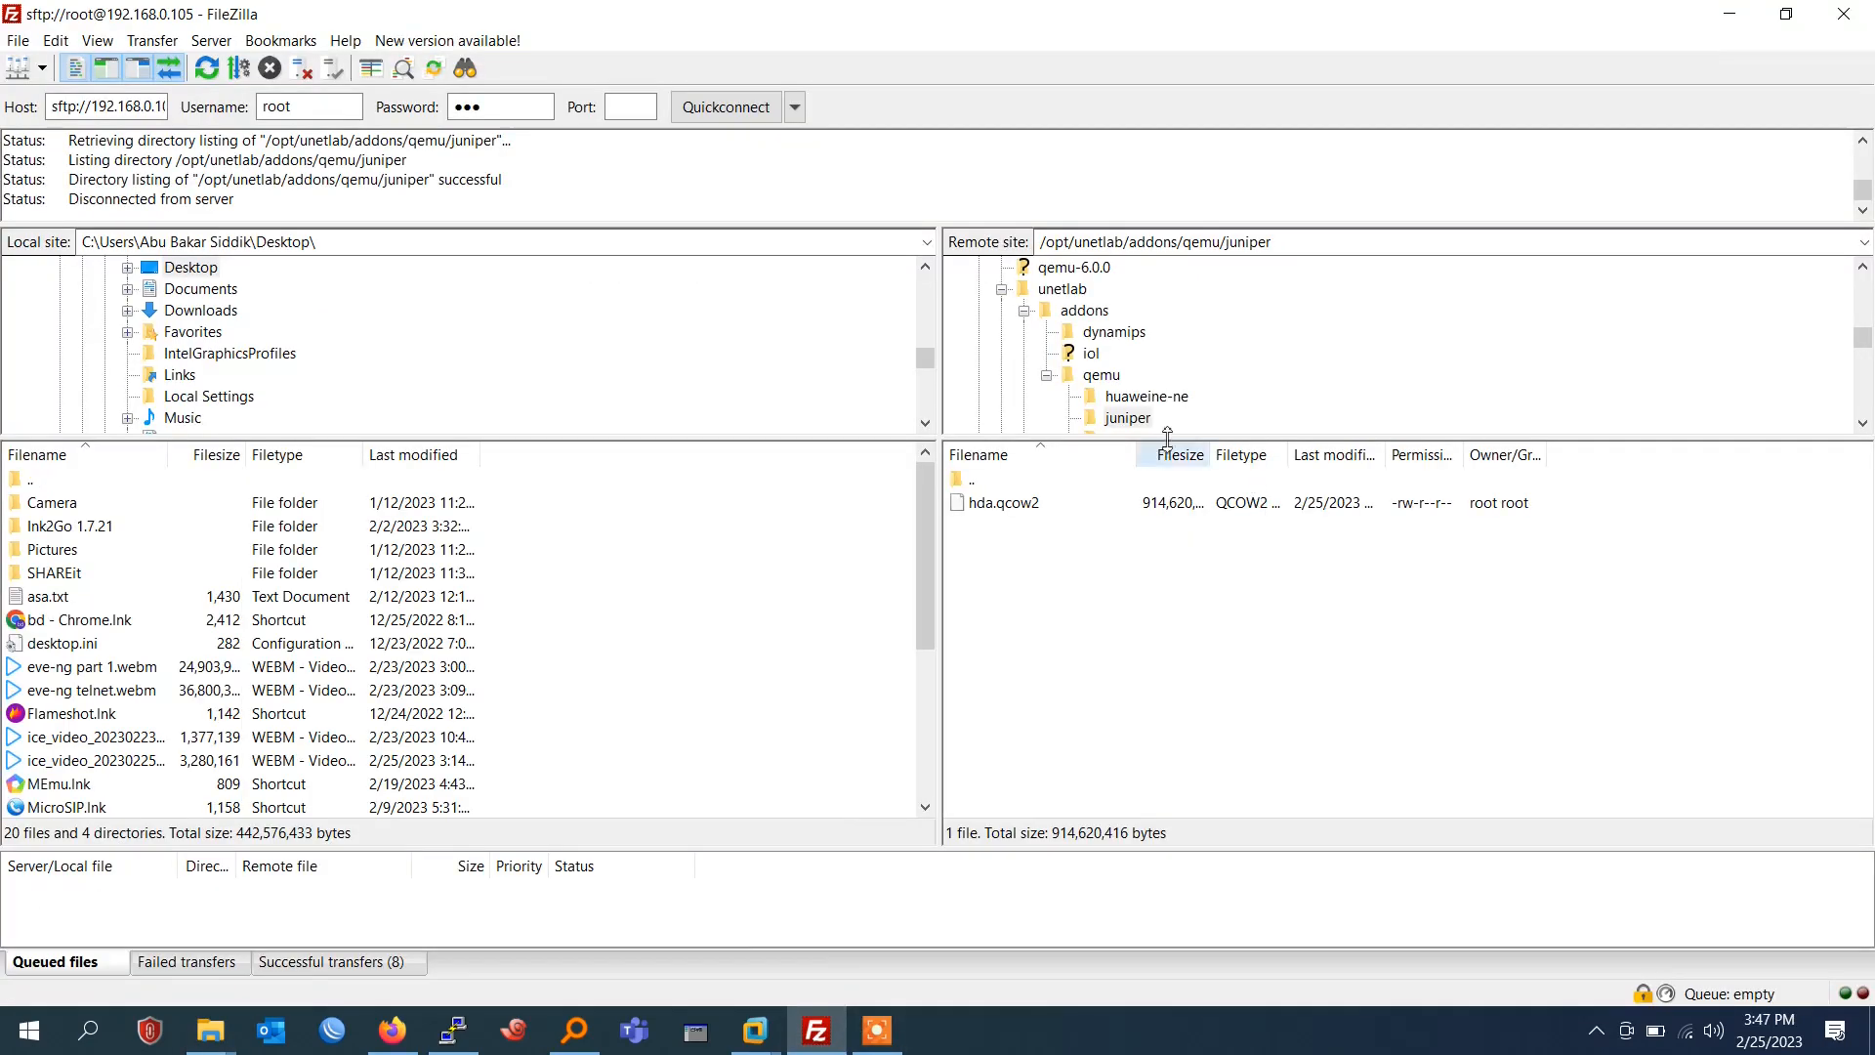
{"action": "left_click", "coordinate": [1128, 420]}
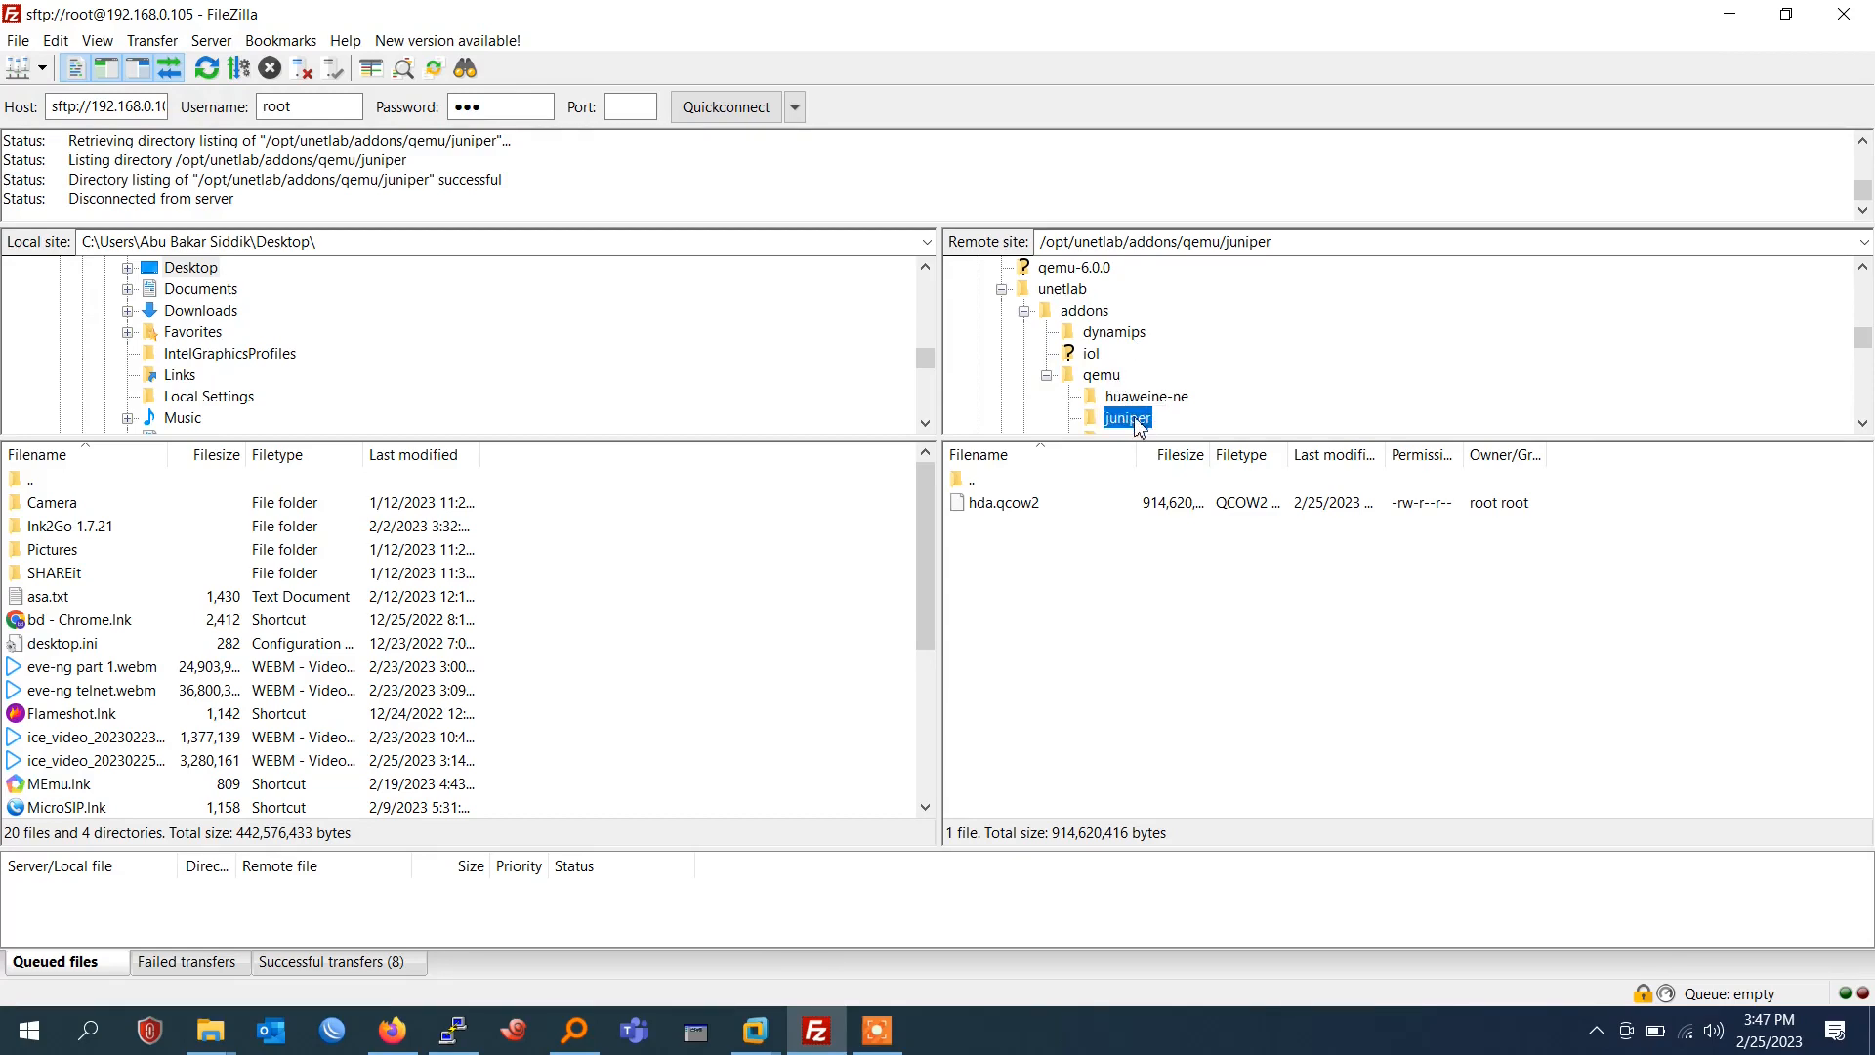
{"action": "key", "text": "ctrl+v"}
{"action": "key", "text": "Return"}
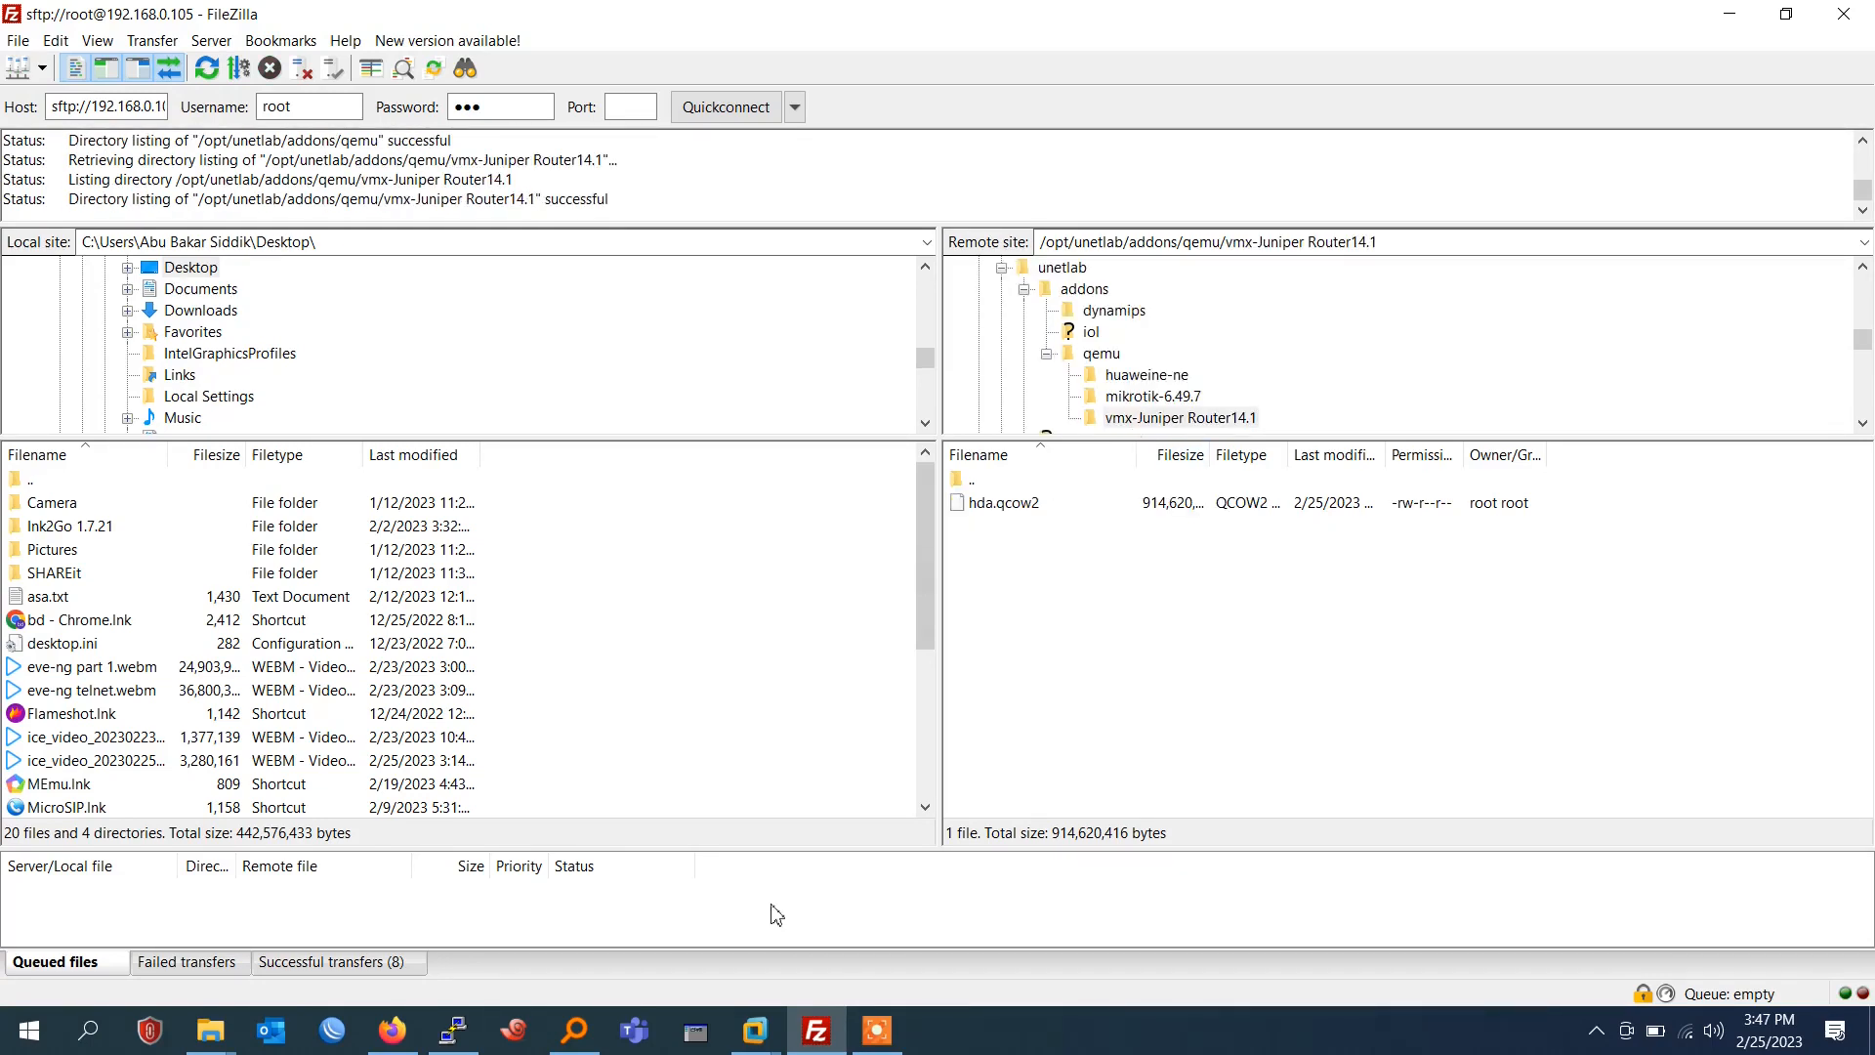
Switch to the PuTTY session and rerun "/opt/unetlab/wrappers/unl_wrapper -a fixpermissions".
{"action": "left_click", "coordinate": [467, 1043]}
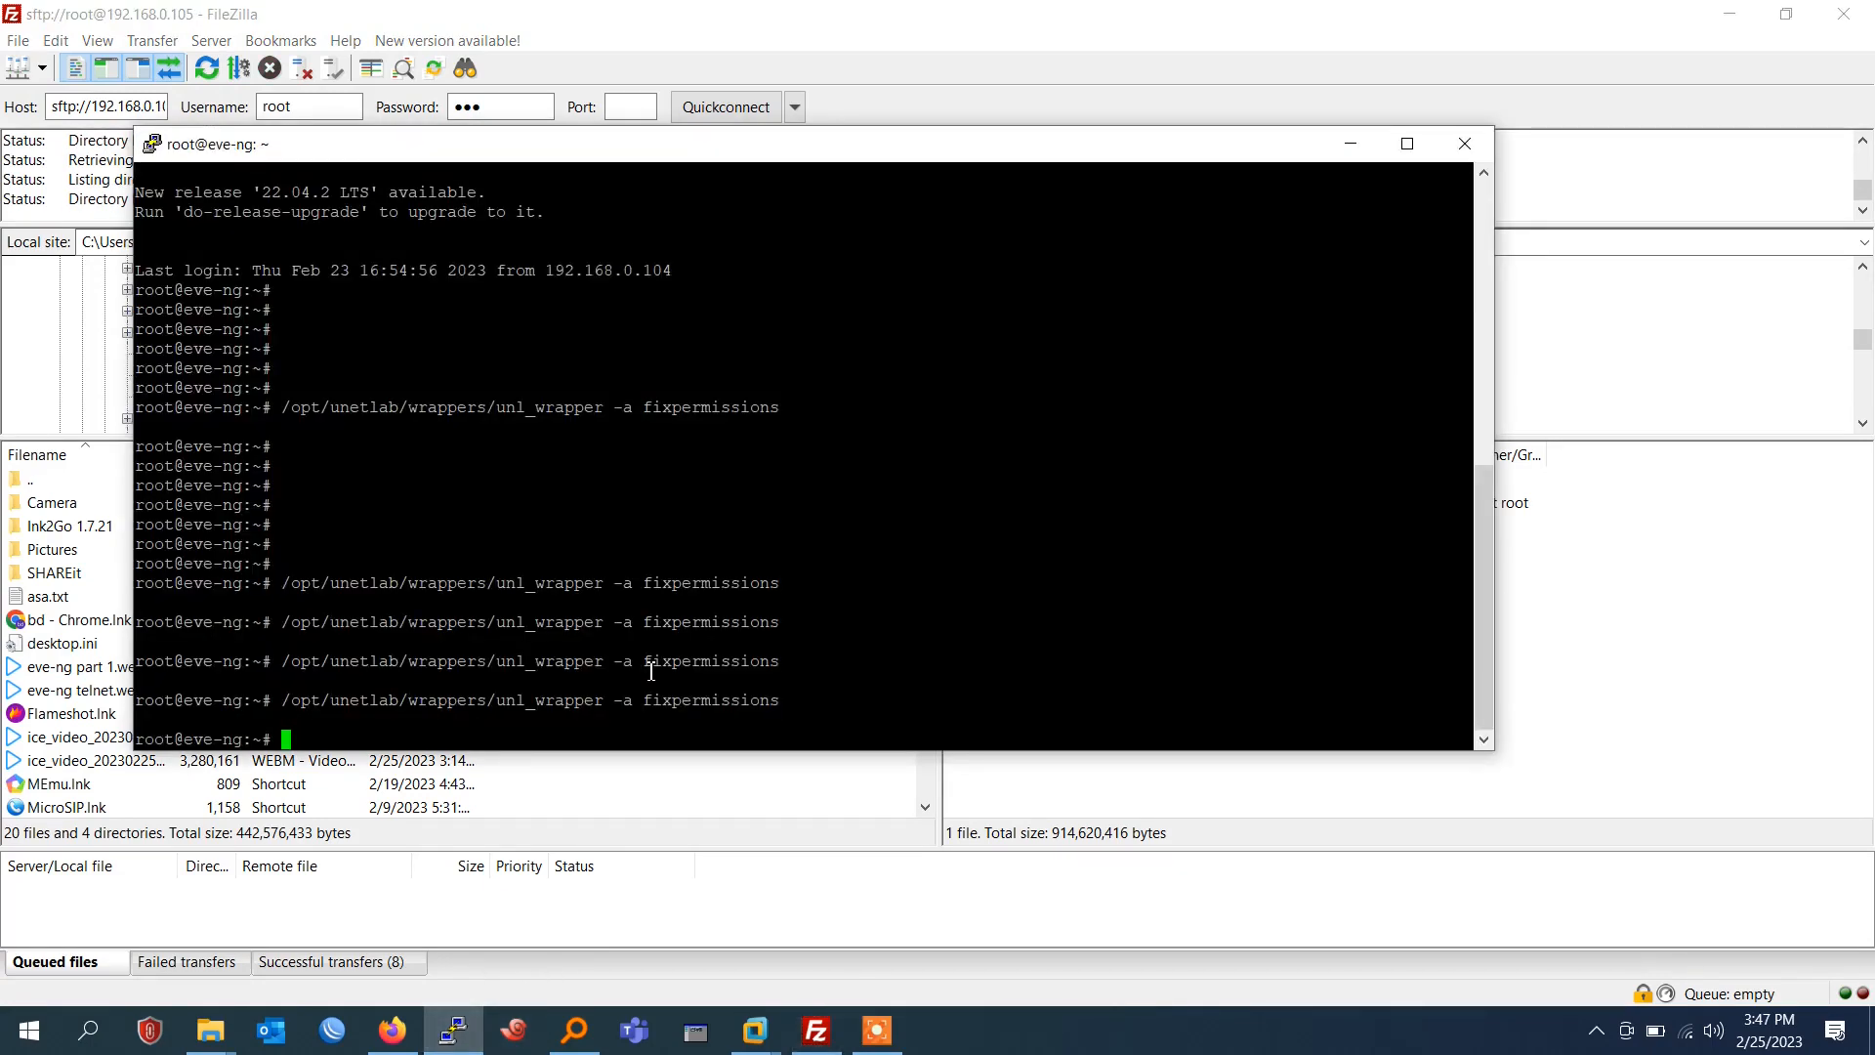
{"action": "key", "text": "Up"}
{"action": "key", "text": "Return"}
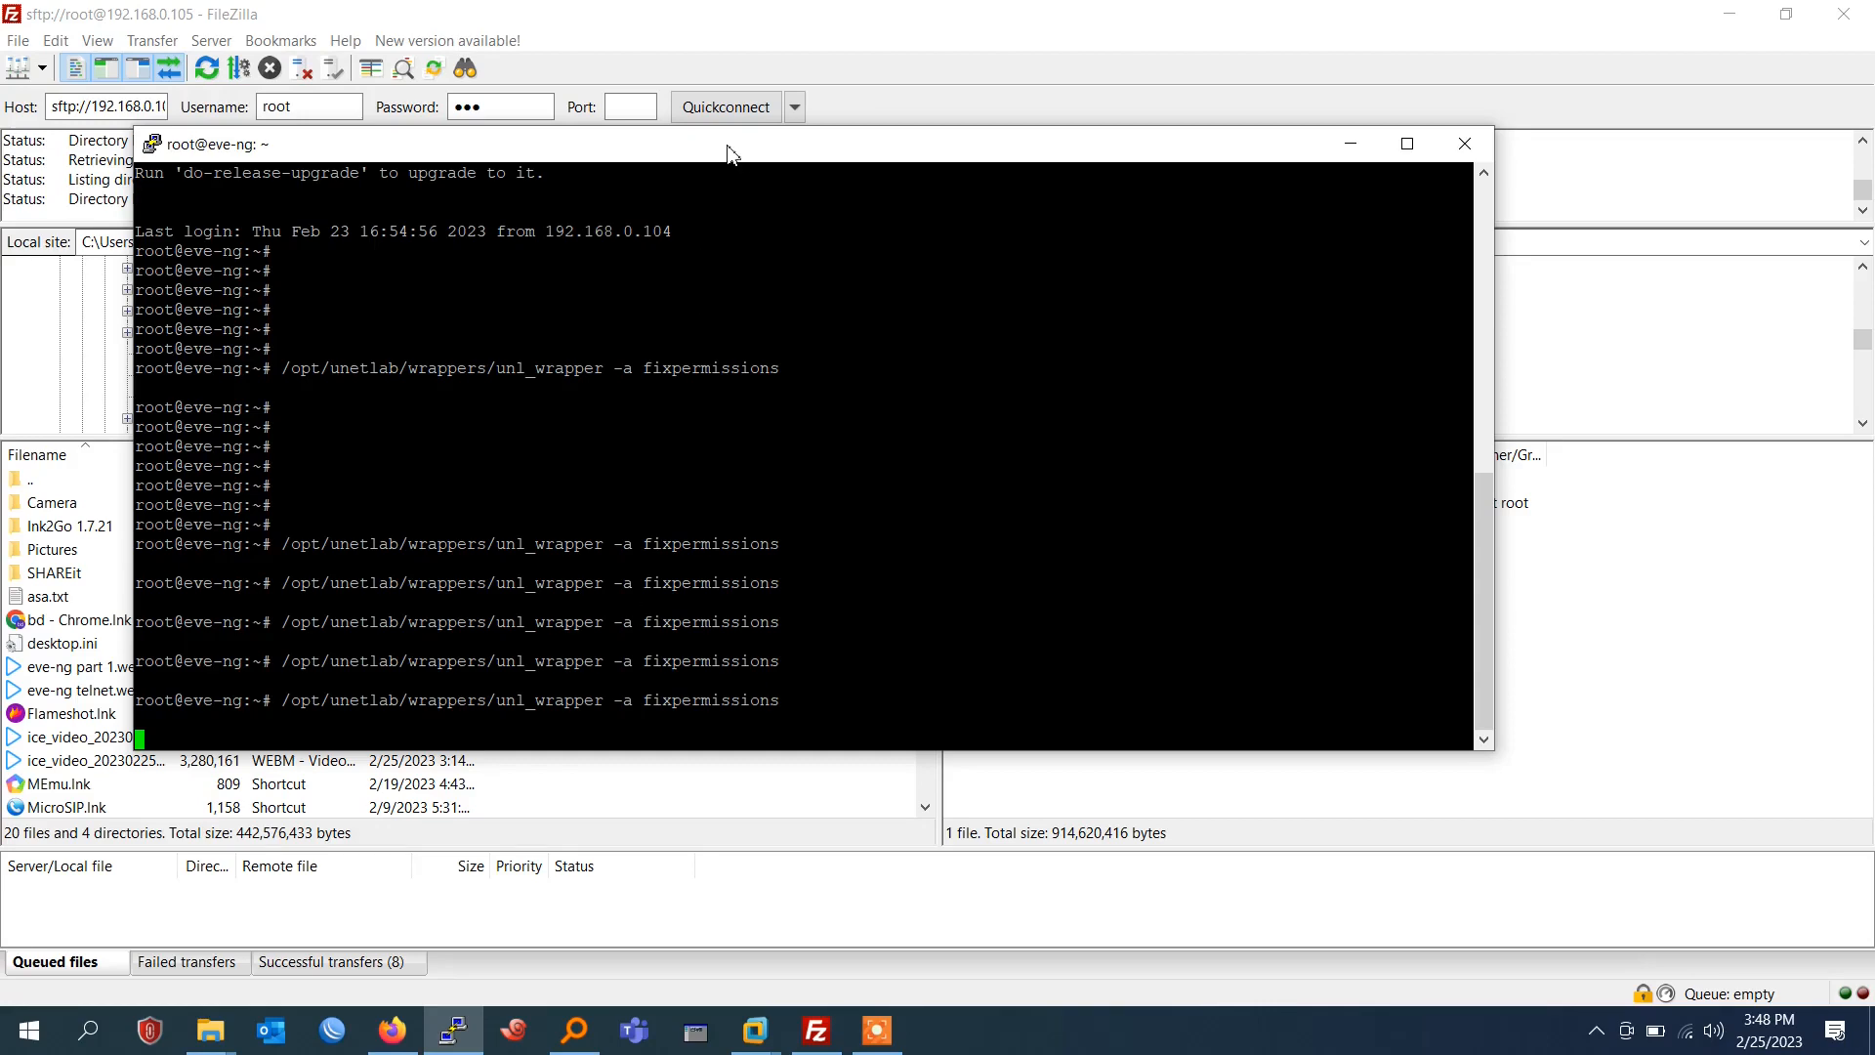
{"action": "left_click_drag", "start_coordinate": [726, 151], "coordinate": [728, 229]}
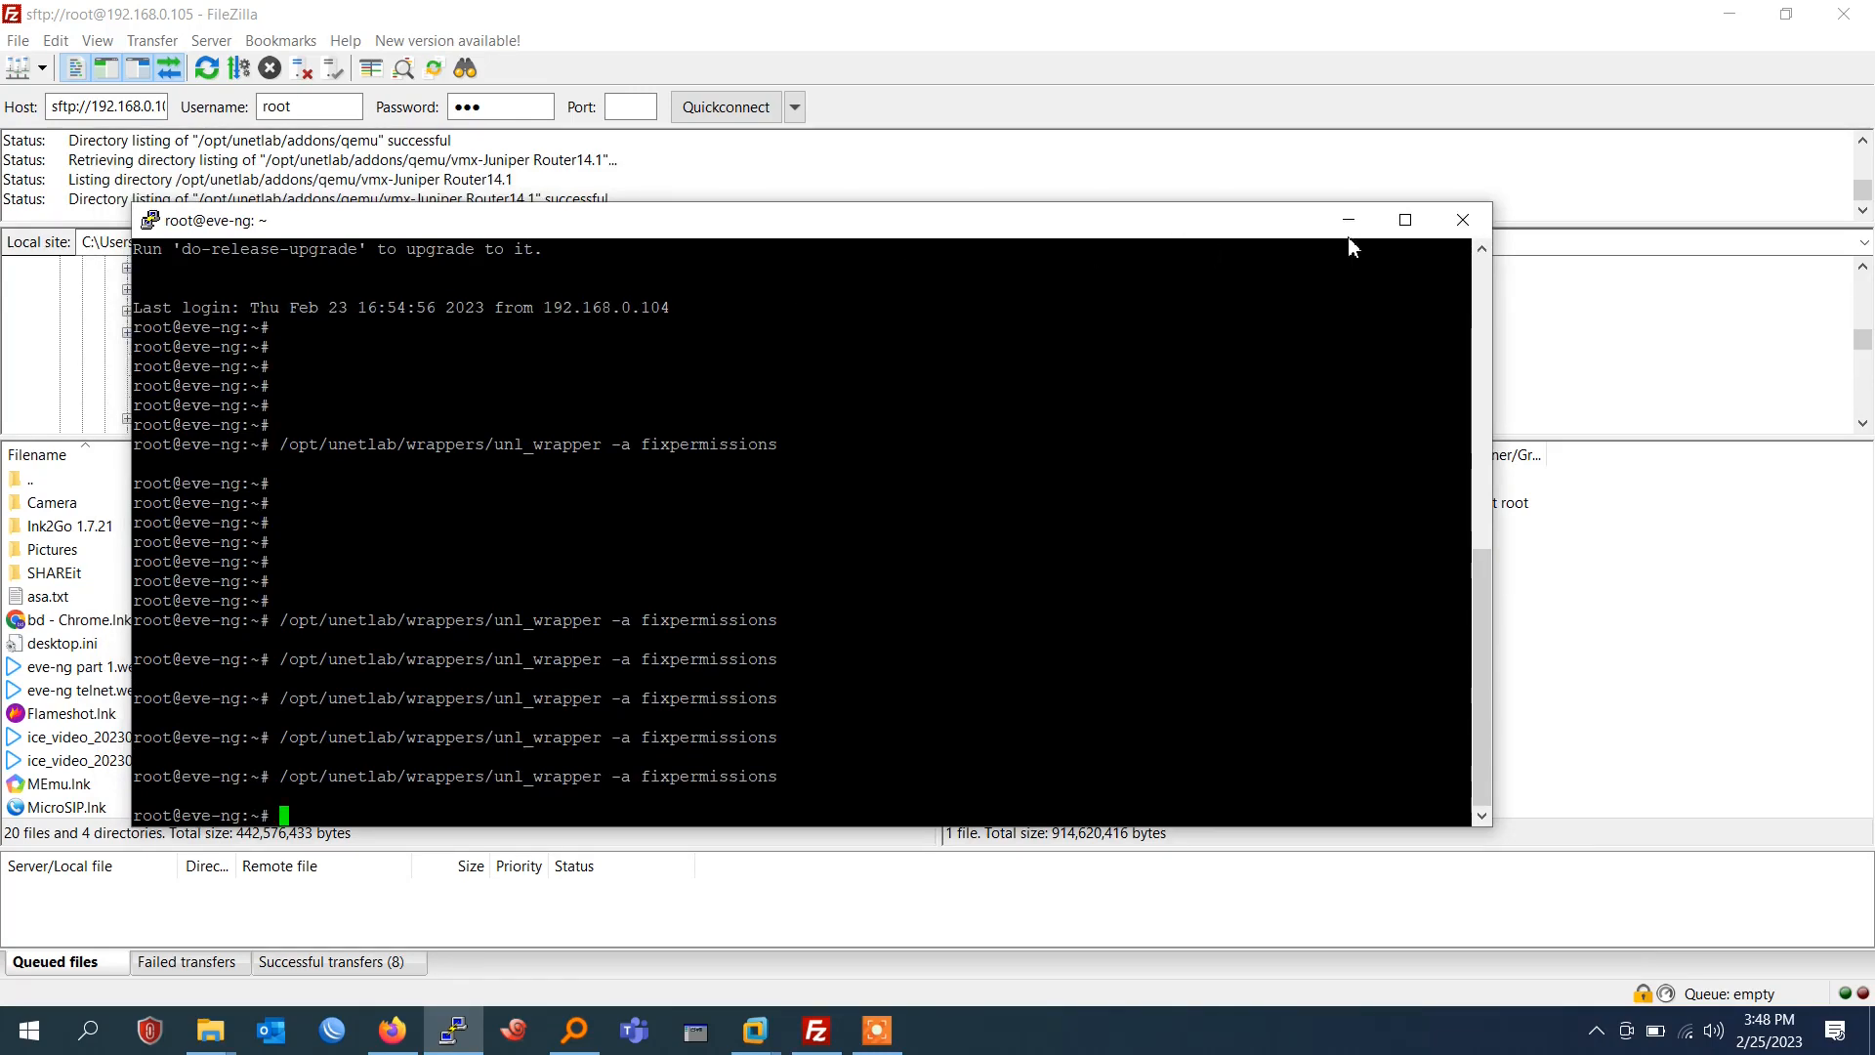
{"action": "left_click_drag", "start_coordinate": [786, 231], "coordinate": [911, 224]}
Return to Firefox, reload the EVE-NG topology, and add one Juniper vMX node using the vmx-Juniper Router14.1 image.
{"action": "left_click", "coordinate": [392, 1030]}
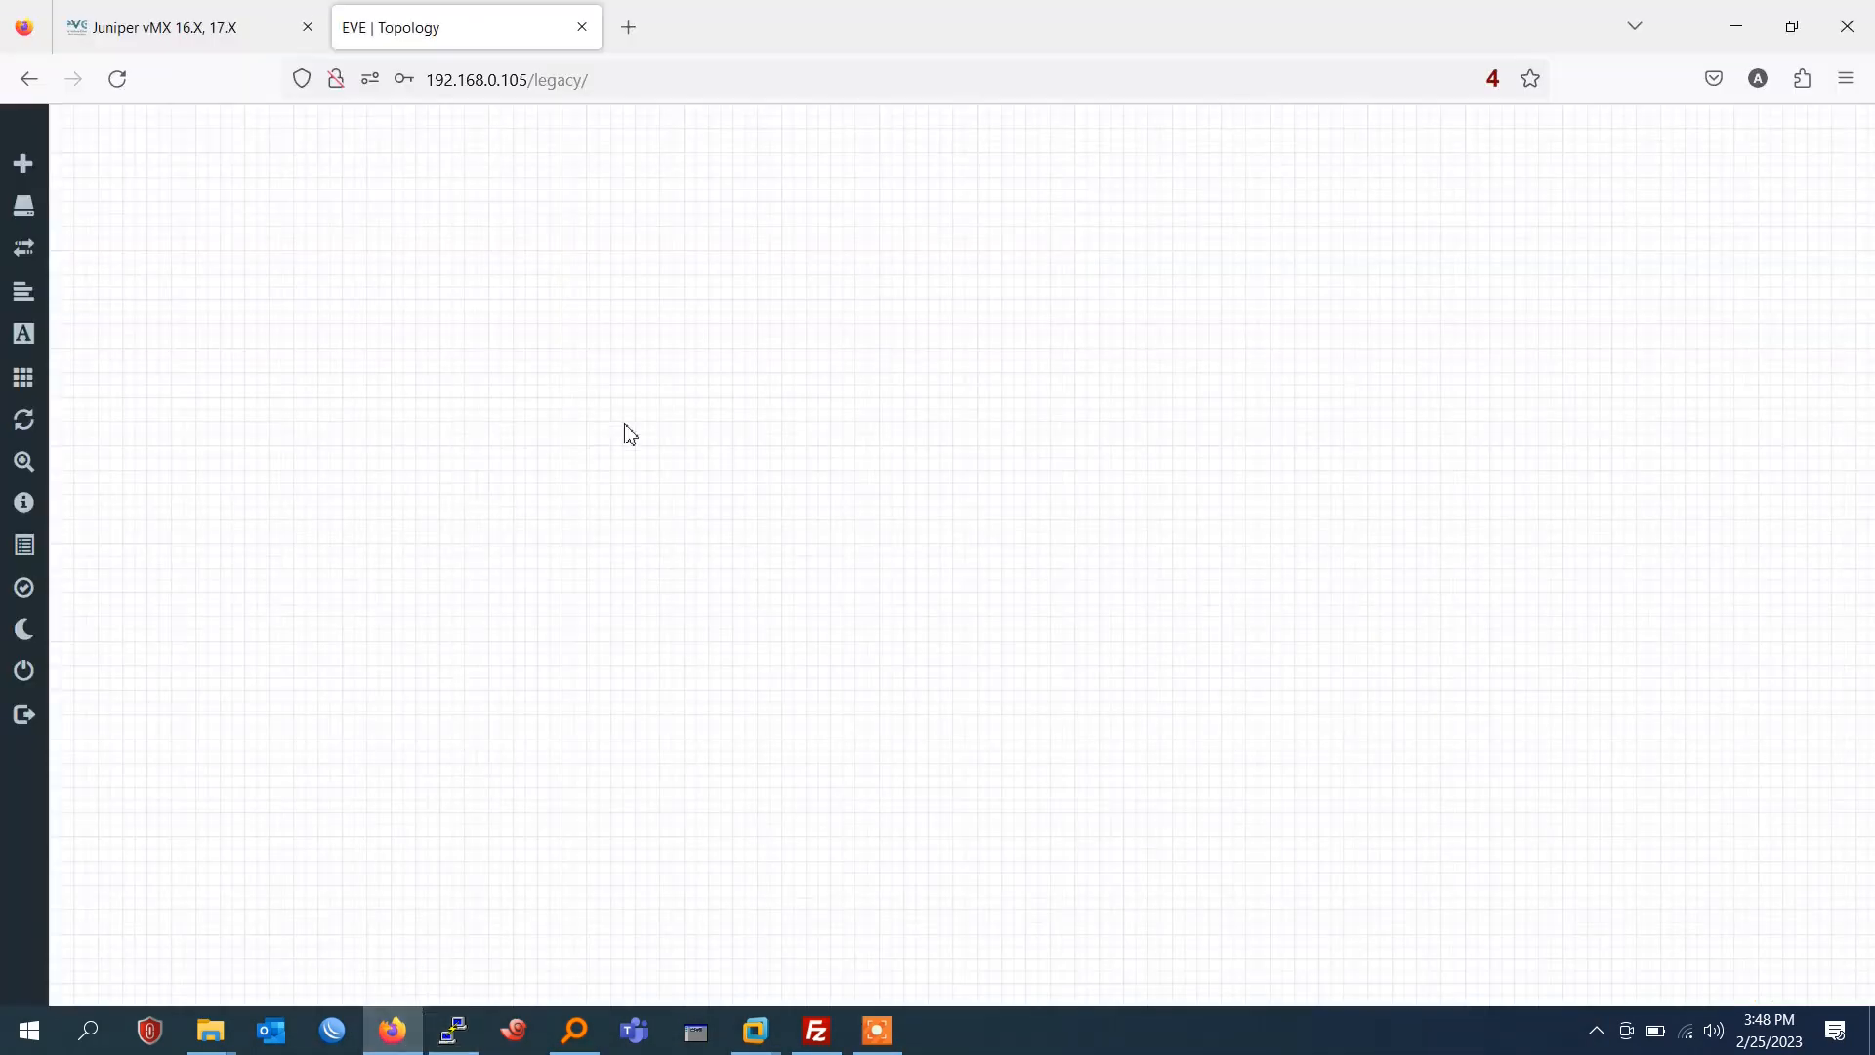
{"action": "left_click", "coordinate": [119, 80]}
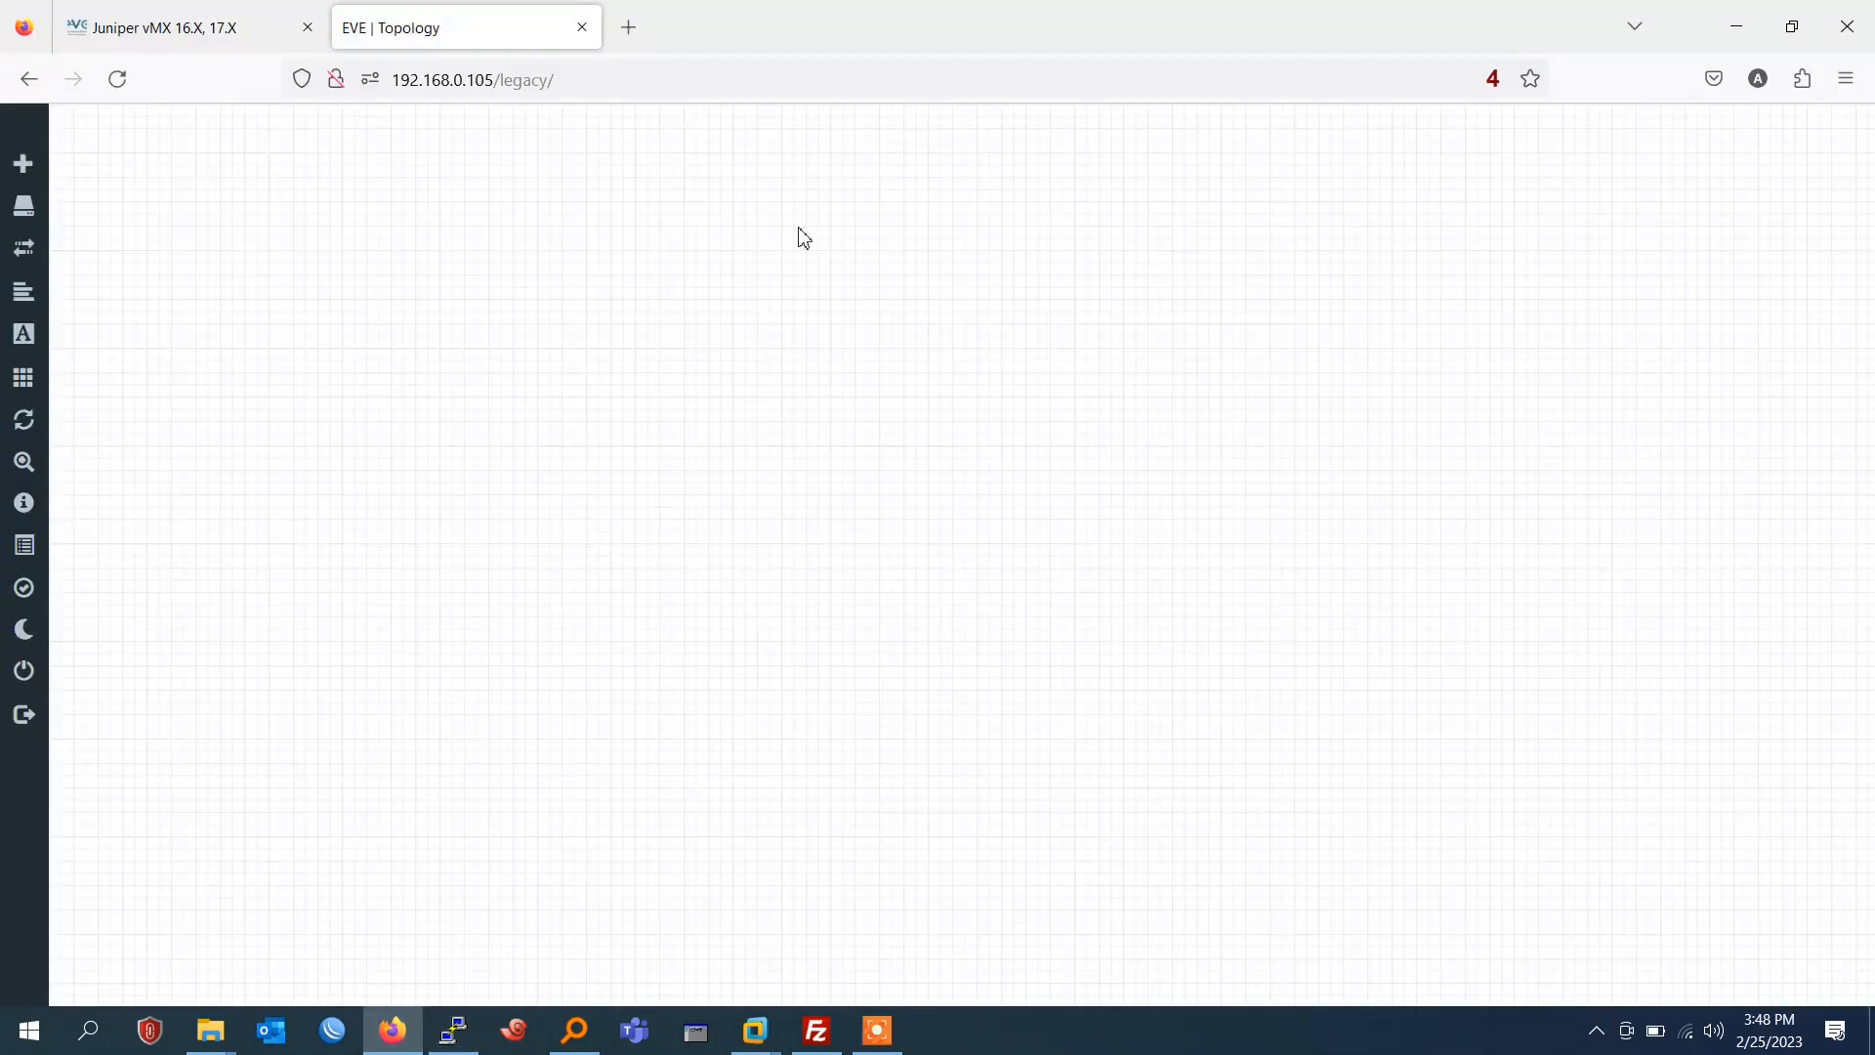
{"action": "right_click", "coordinate": [801, 237]}
{"action": "left_click", "coordinate": [867, 279]}
{"action": "left_click", "coordinate": [874, 285]}
{"action": "type", "text": "j"}
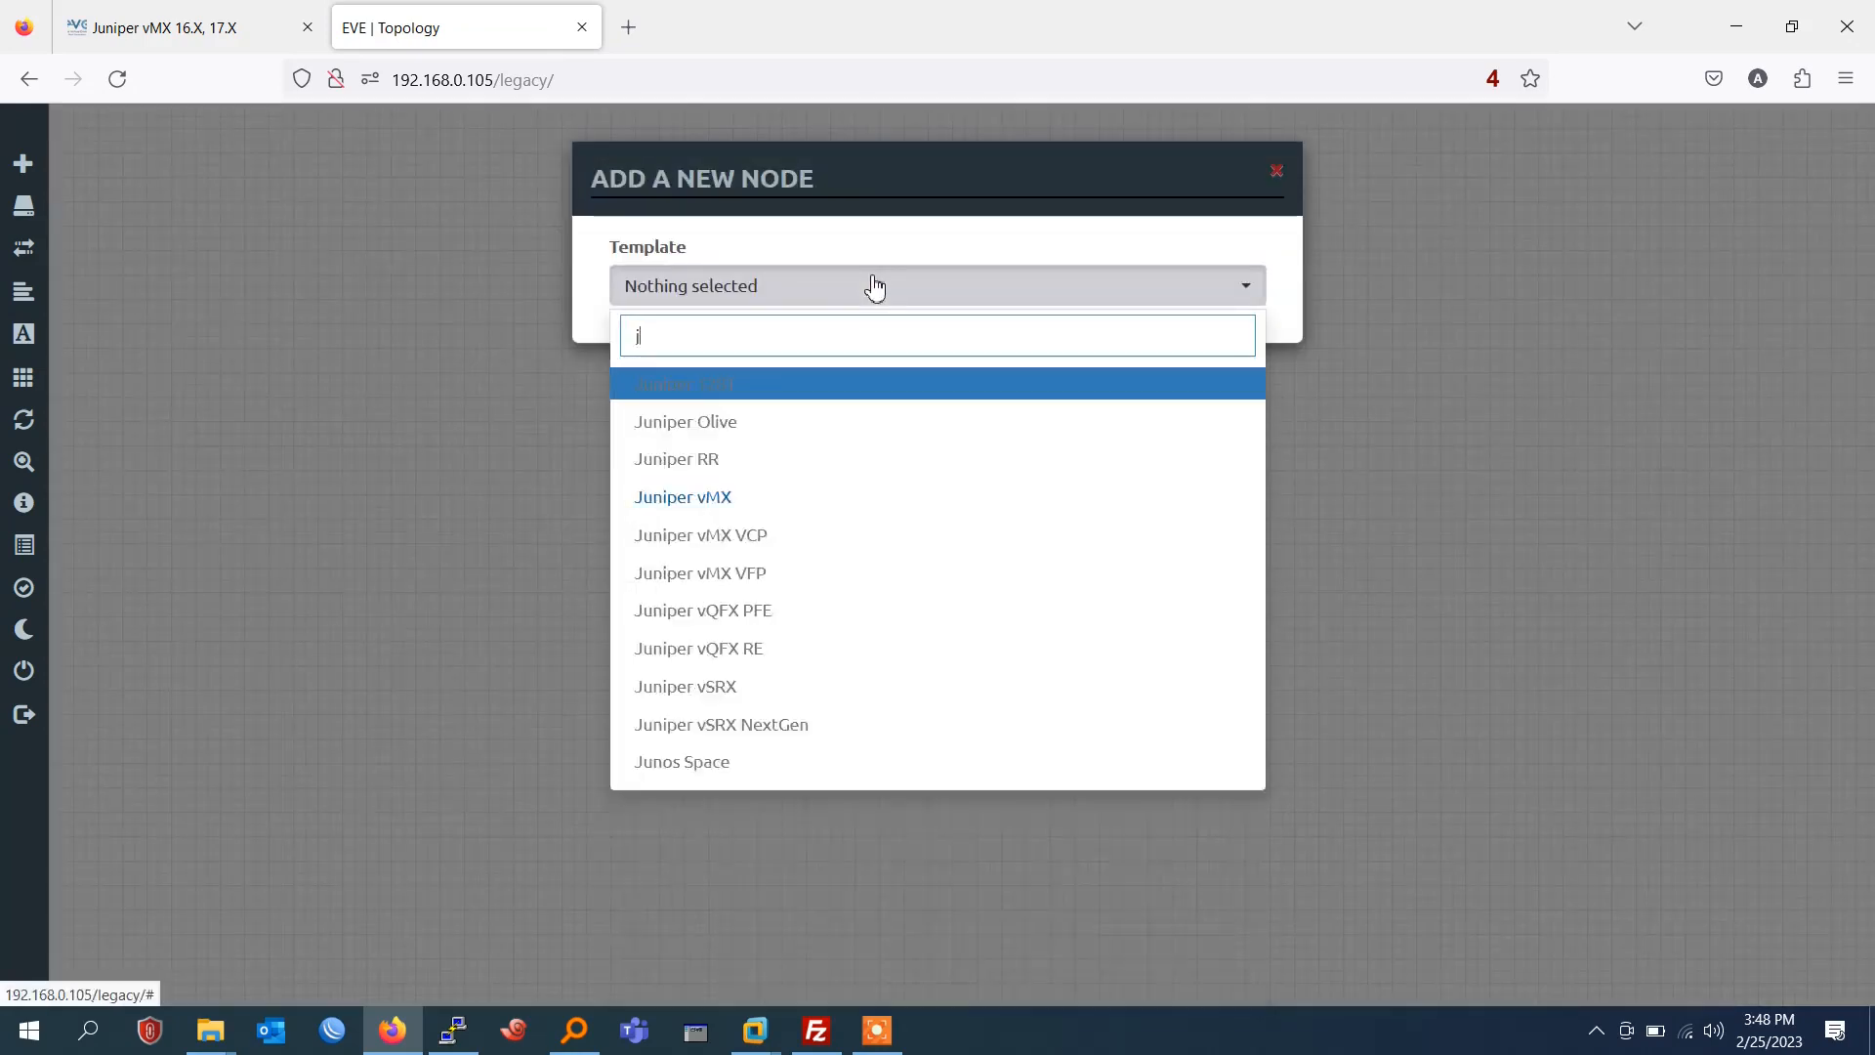
{"action": "type", "text": "u"}
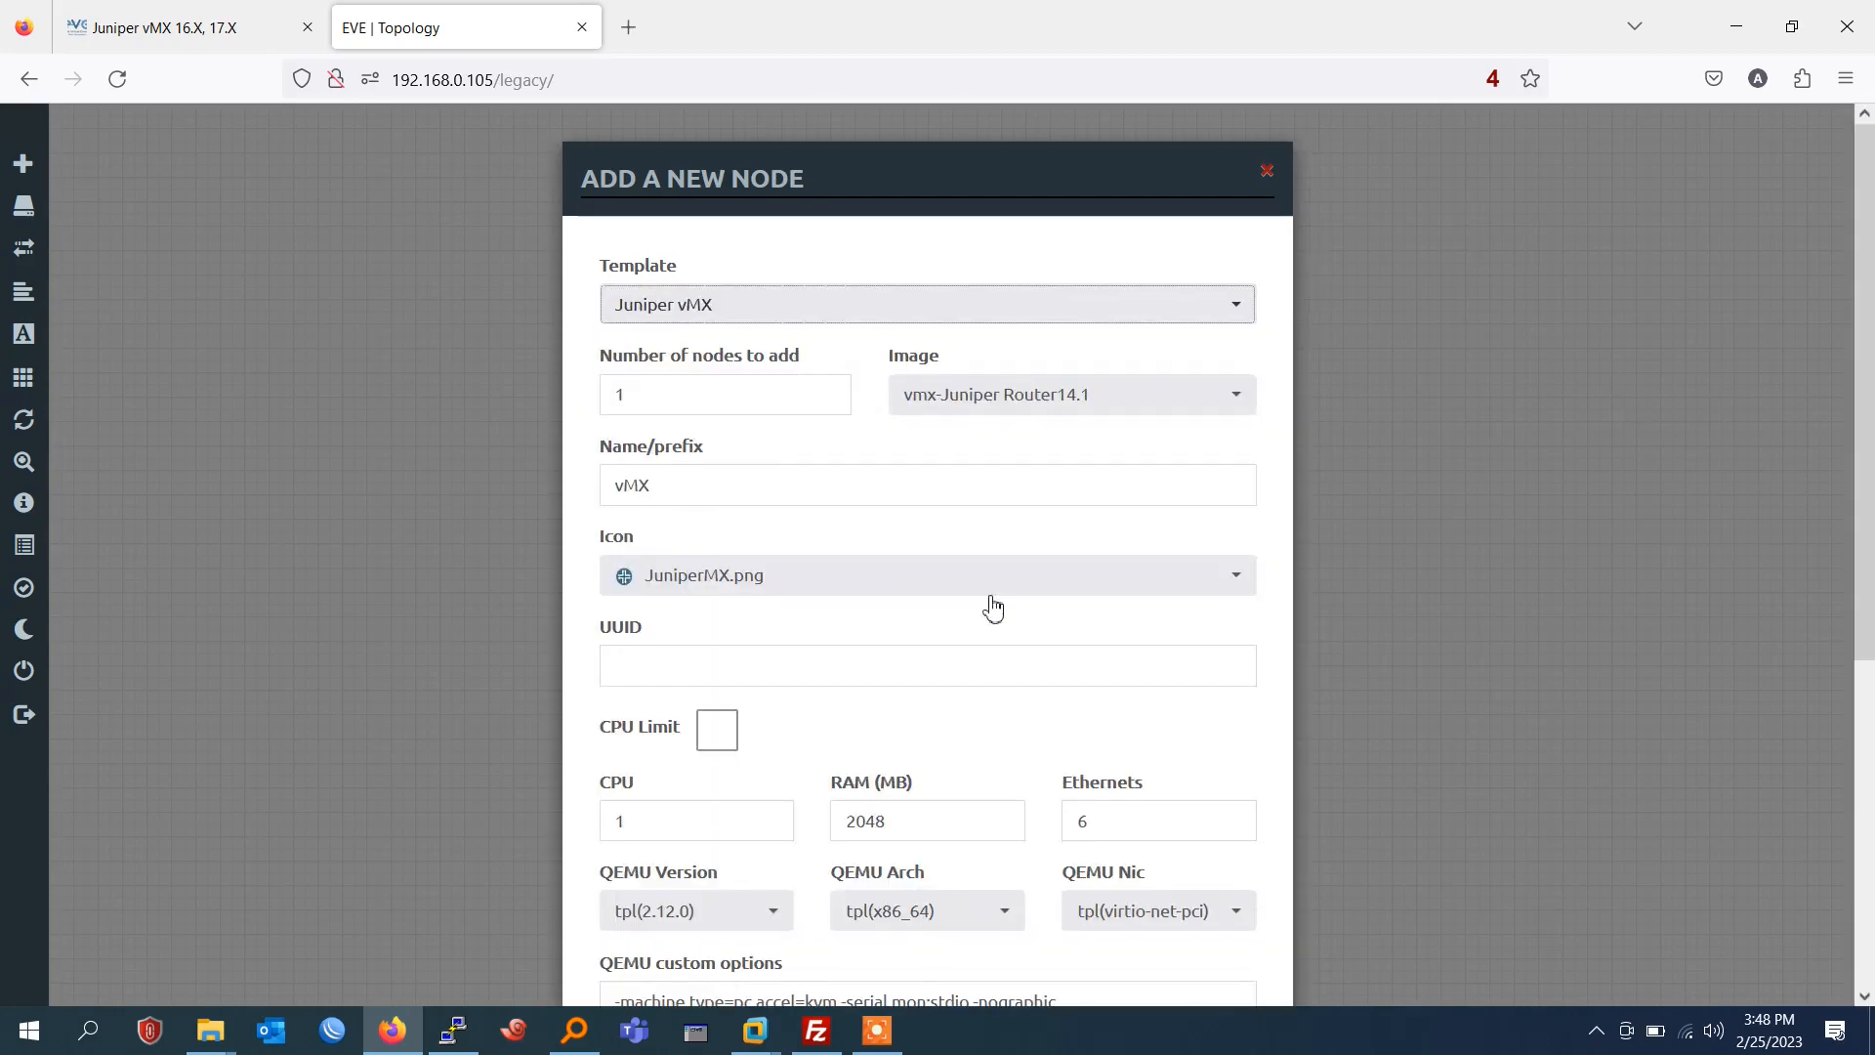
{"action": "scroll", "coordinate": [982, 659], "scroll_direction": "down", "scroll_amount": 5}
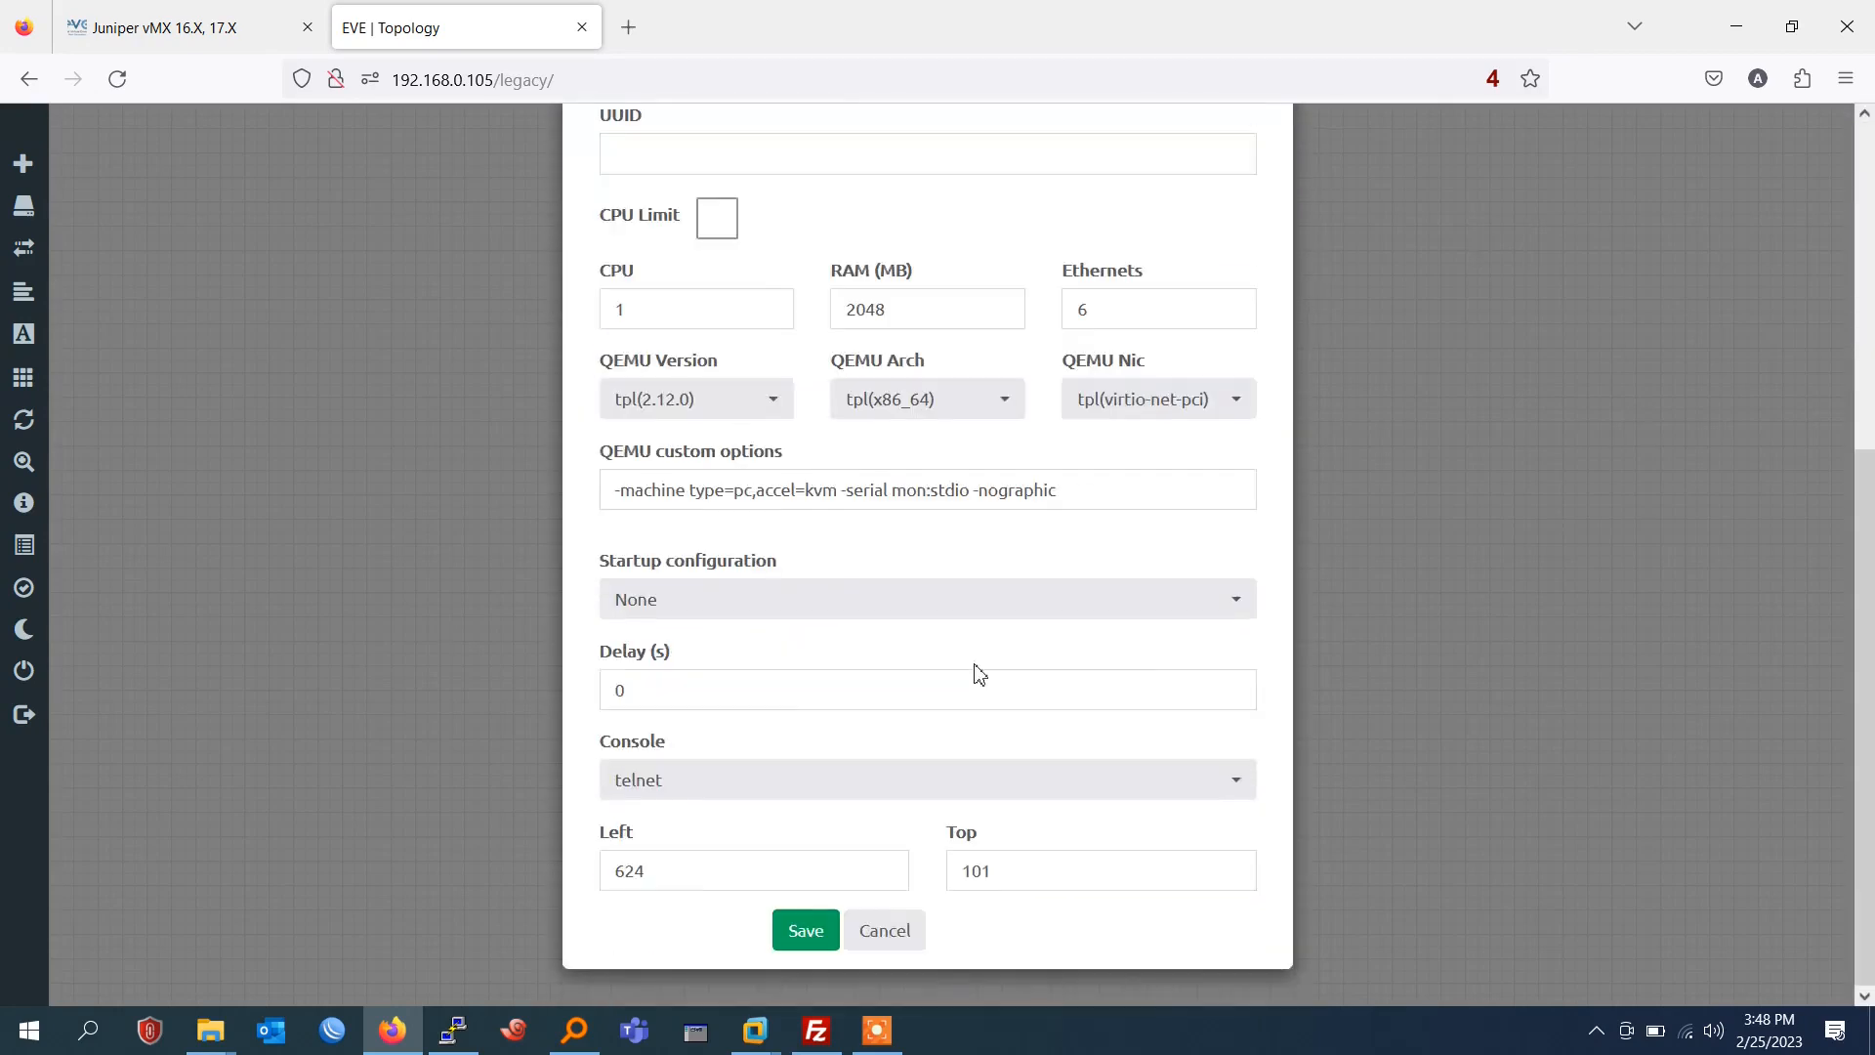
{"action": "left_click", "coordinate": [807, 931]}
Move the vMX node lower on the canvas and start it.
{"action": "left_click_drag", "start_coordinate": [843, 283], "coordinate": [829, 474]}
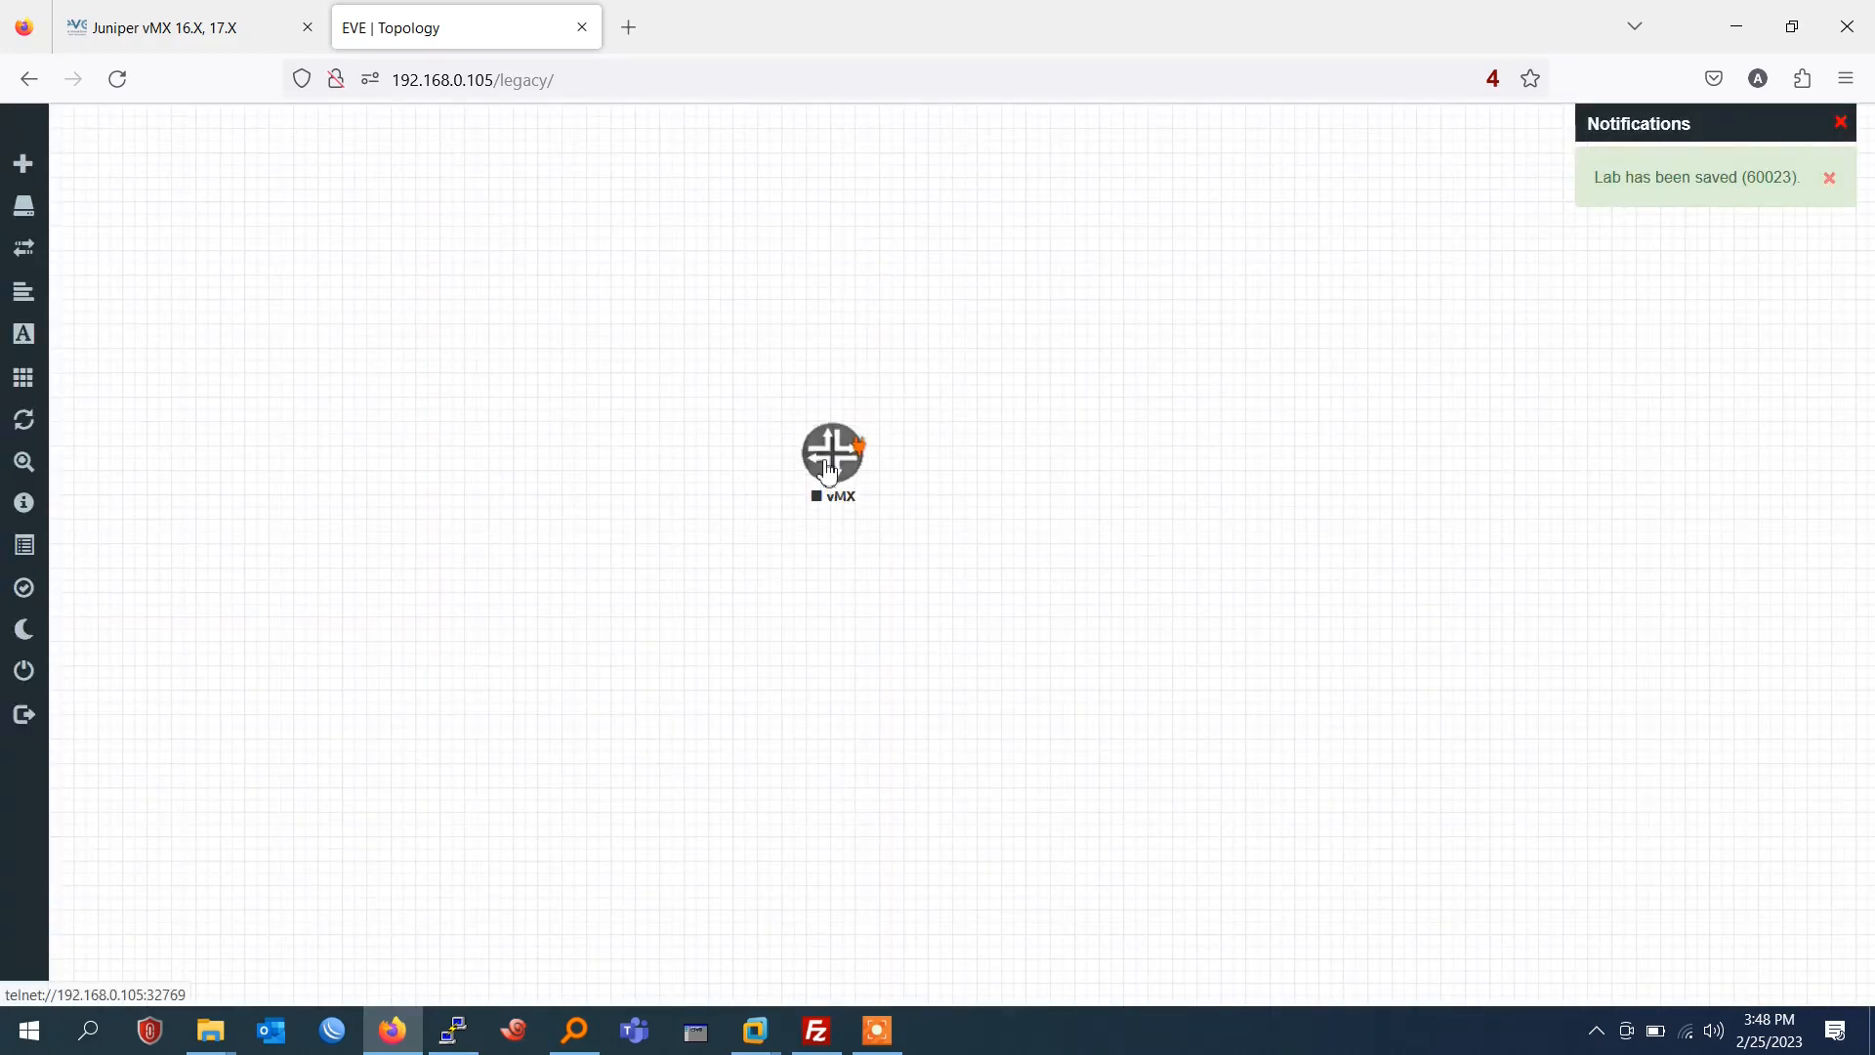
{"action": "right_click", "coordinate": [848, 442]}
{"action": "left_click", "coordinate": [946, 498]}
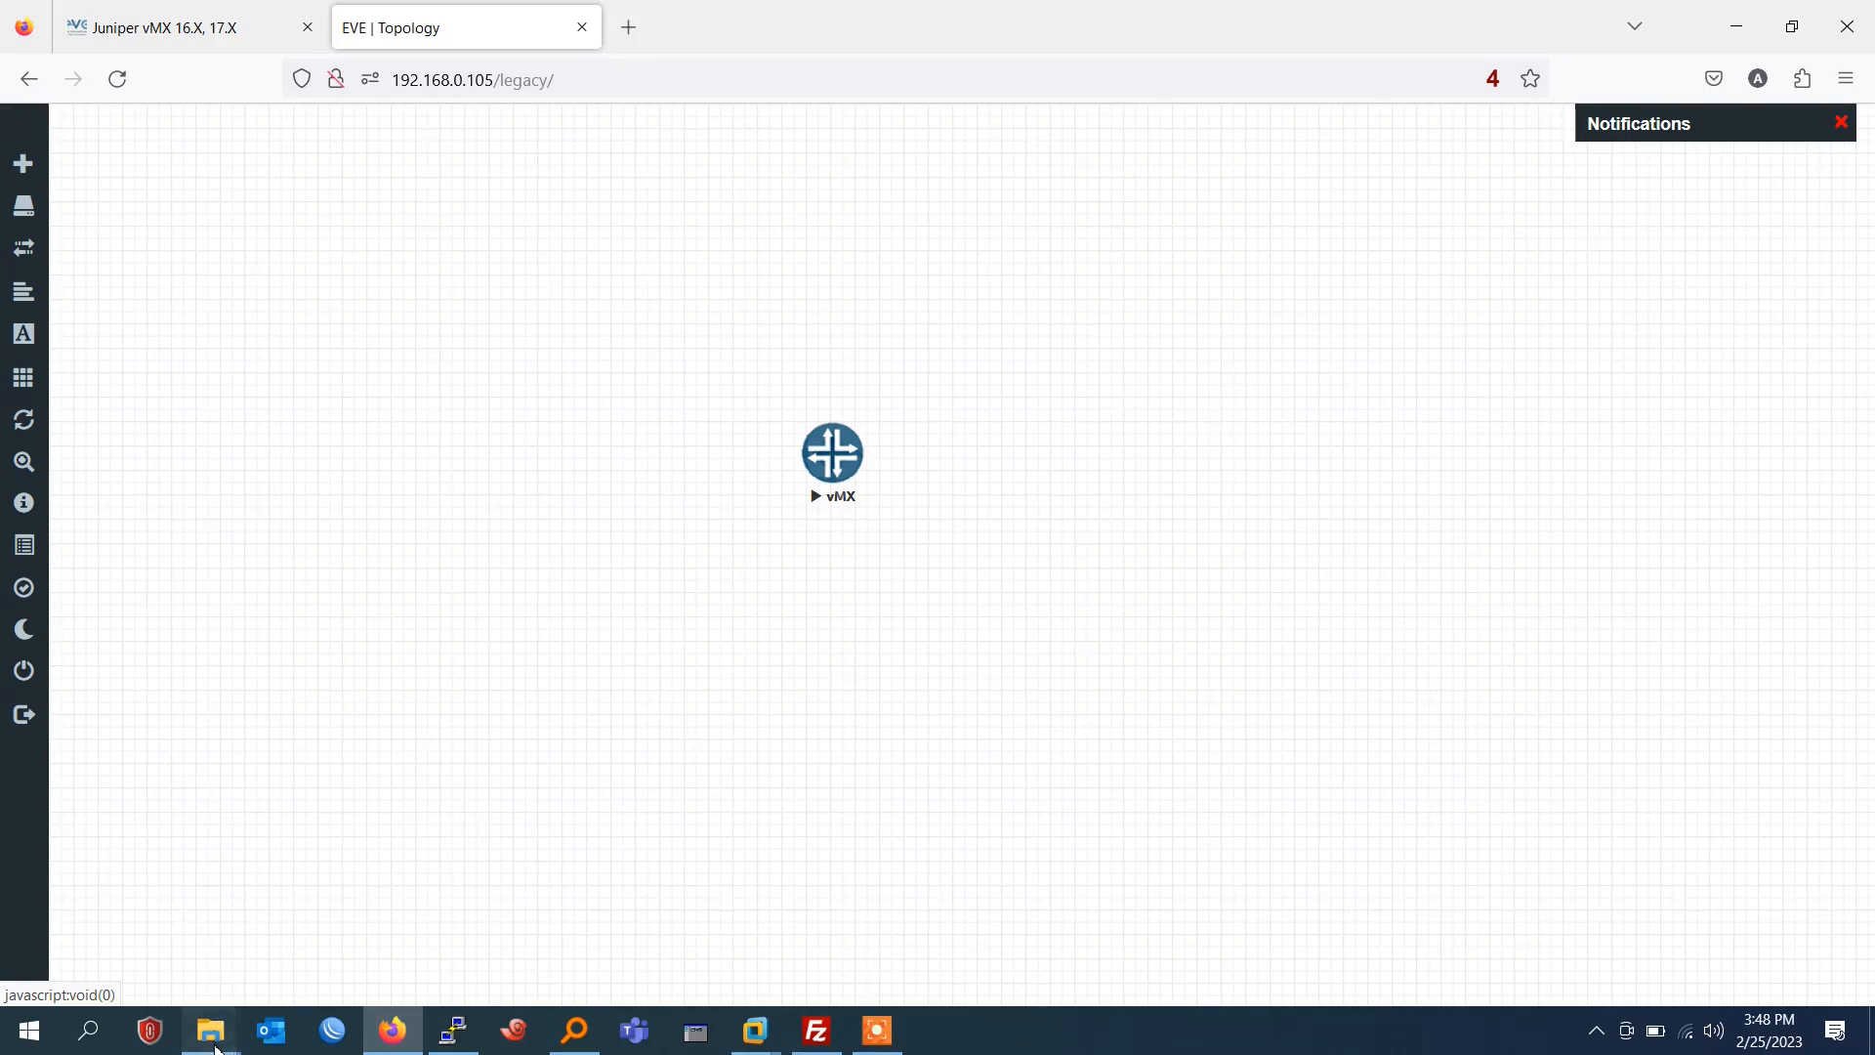
Check the hda.qcow2 image in the local vmx-Juniper Router14.1 folder, and minimize the File Explorer window.
{"action": "mouse_move", "coordinate": [217, 1048]}
{"action": "left_click", "coordinate": [699, 937]}
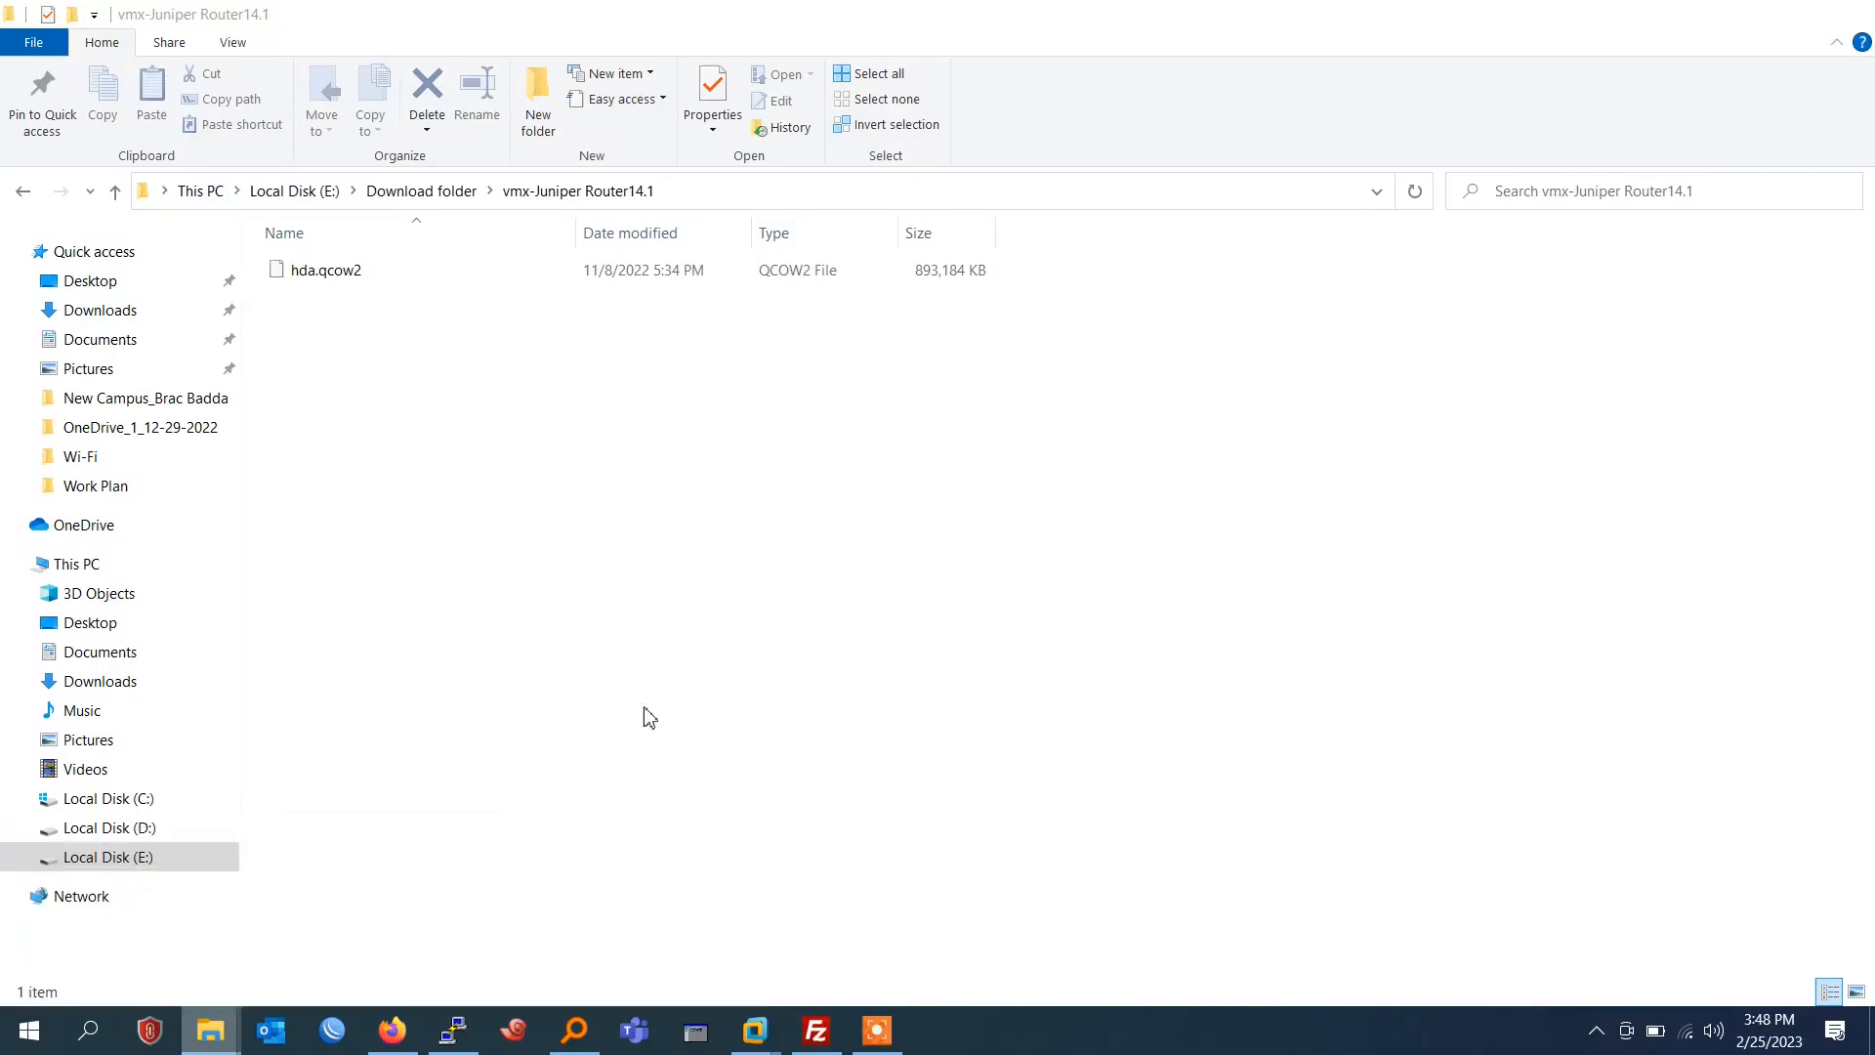
{"action": "left_click", "coordinate": [428, 282]}
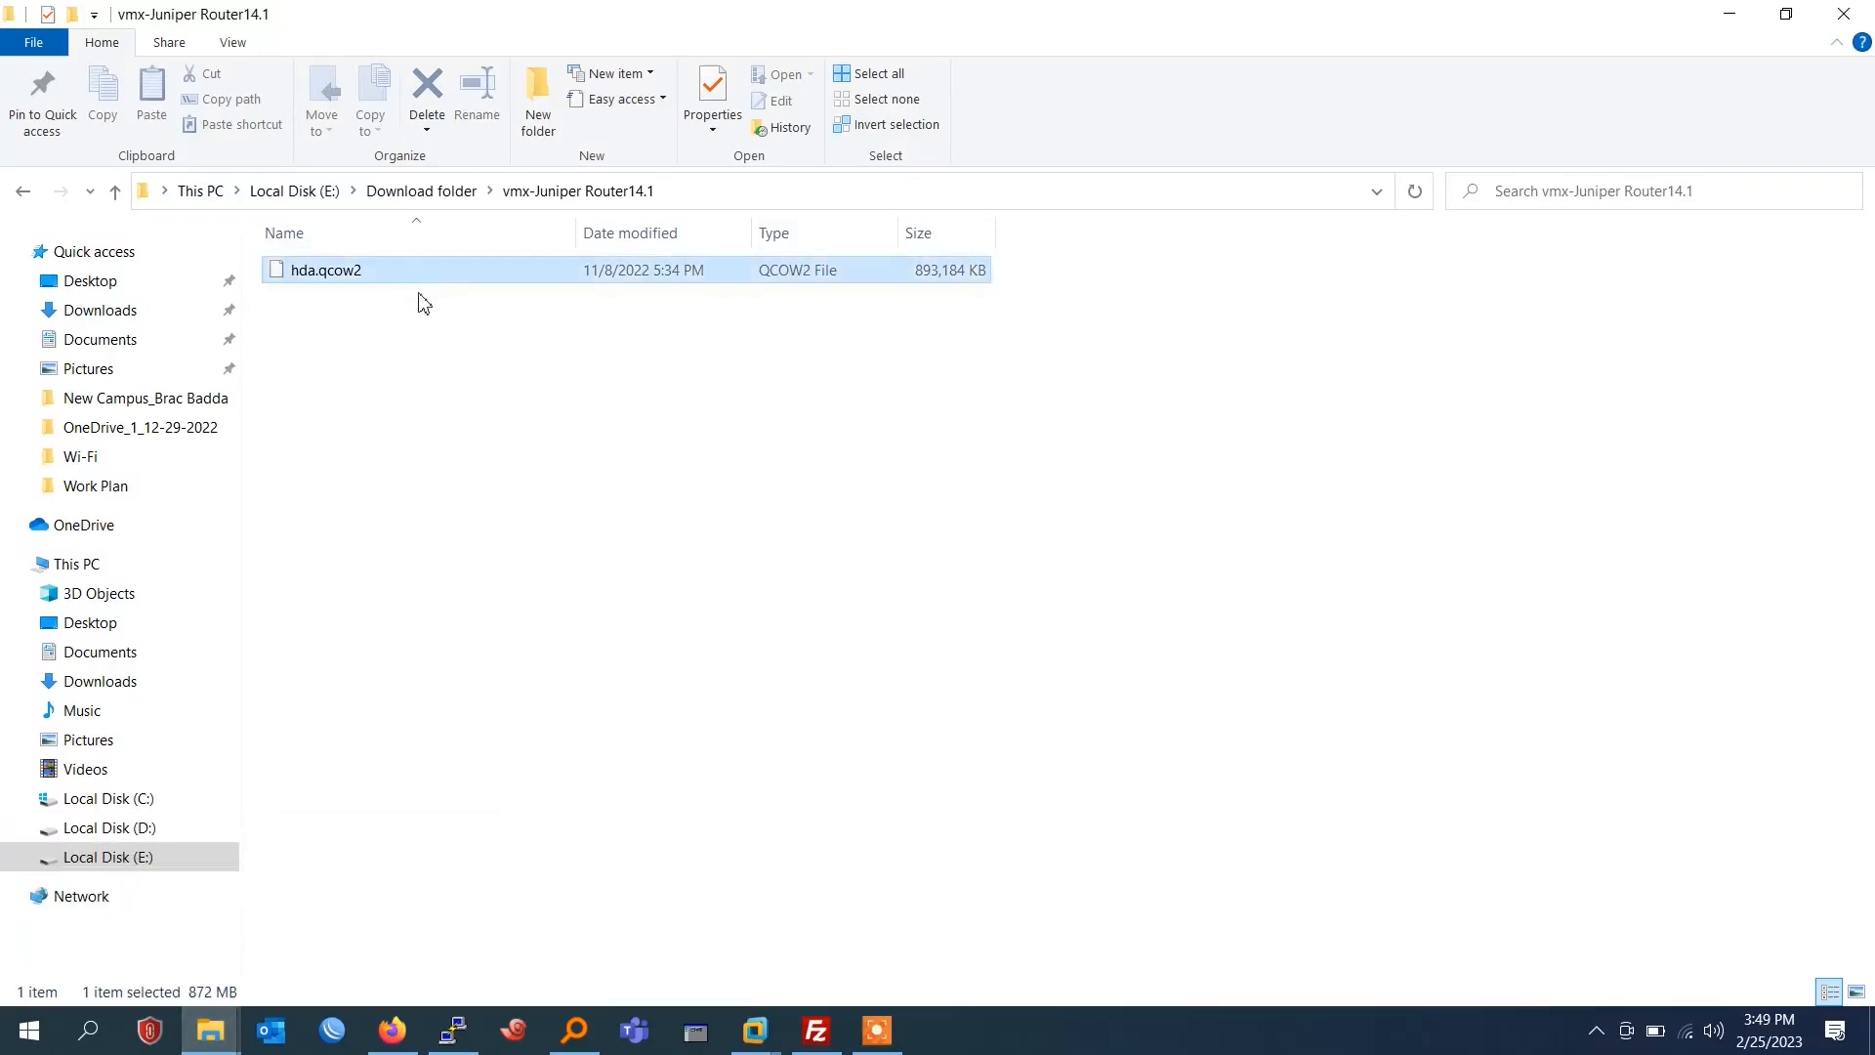
{"action": "left_click", "coordinate": [1728, 19]}
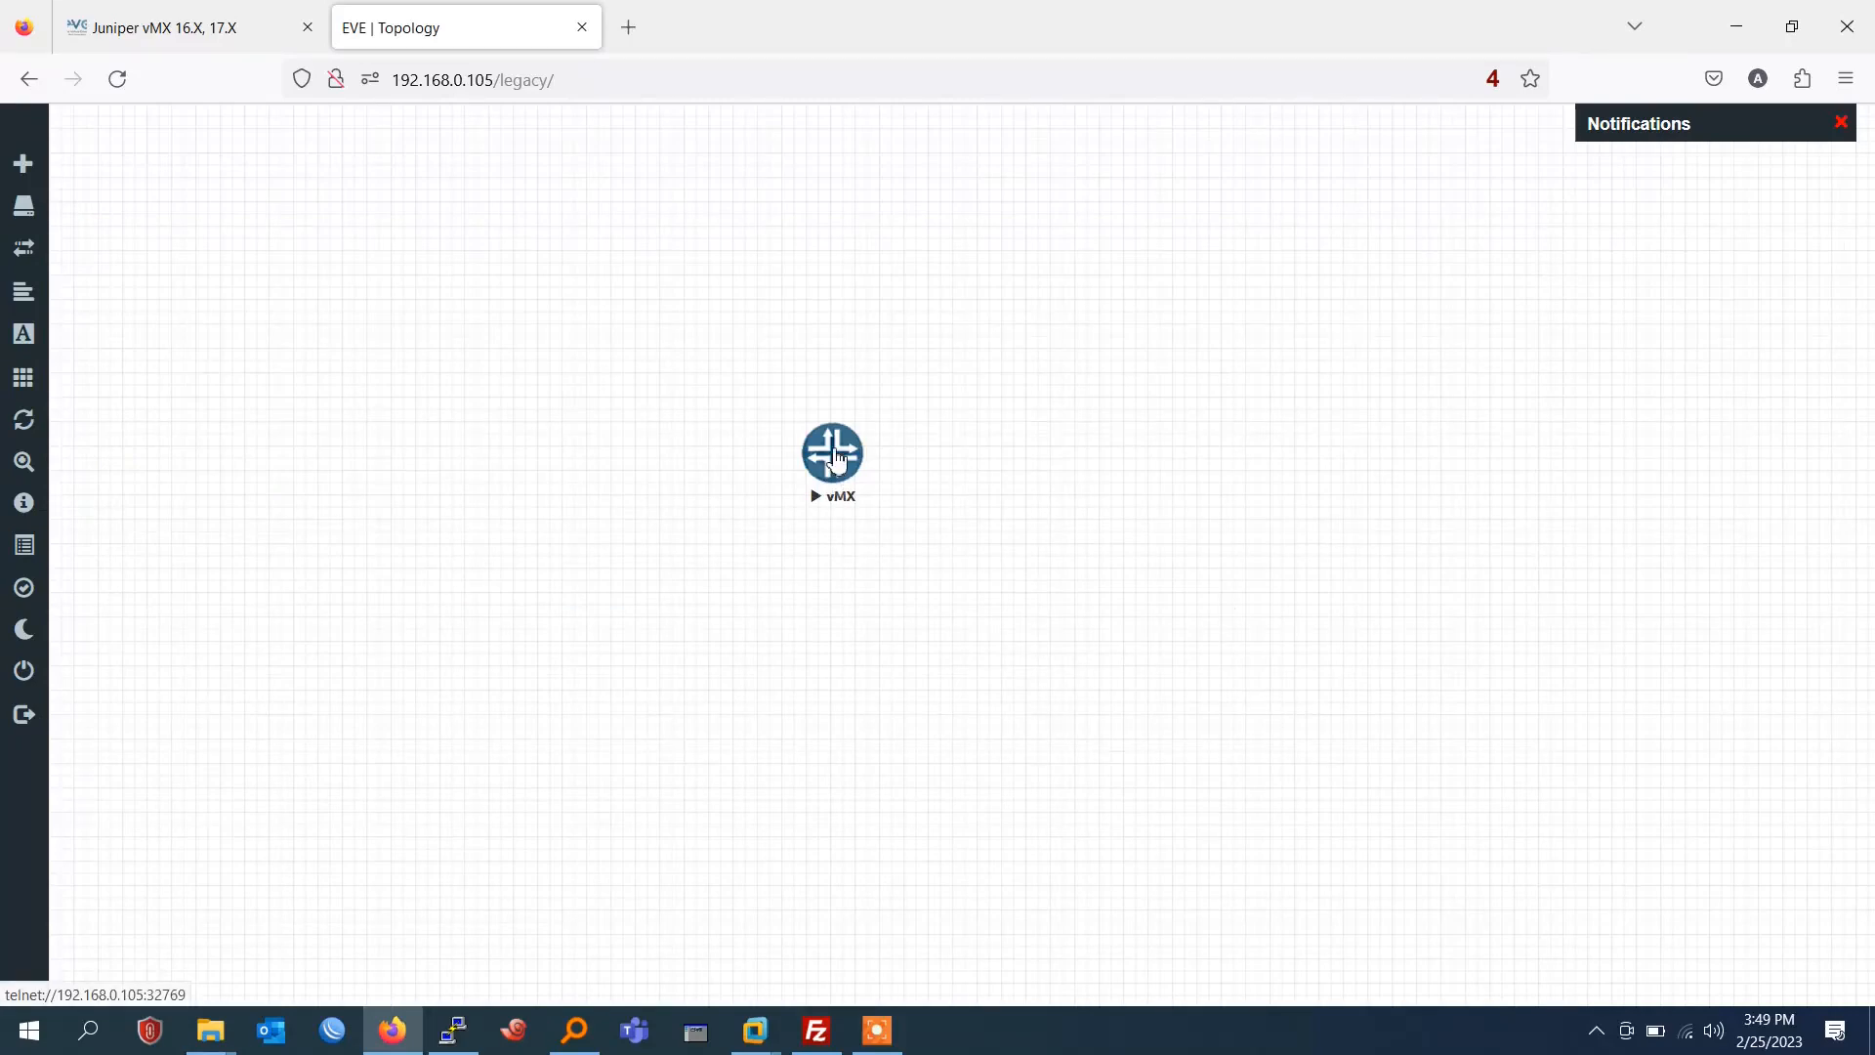
Dismiss the notifications and open the vMX node's console, keeping a single console window placed beside the node.
{"action": "left_click", "coordinate": [1842, 127]}
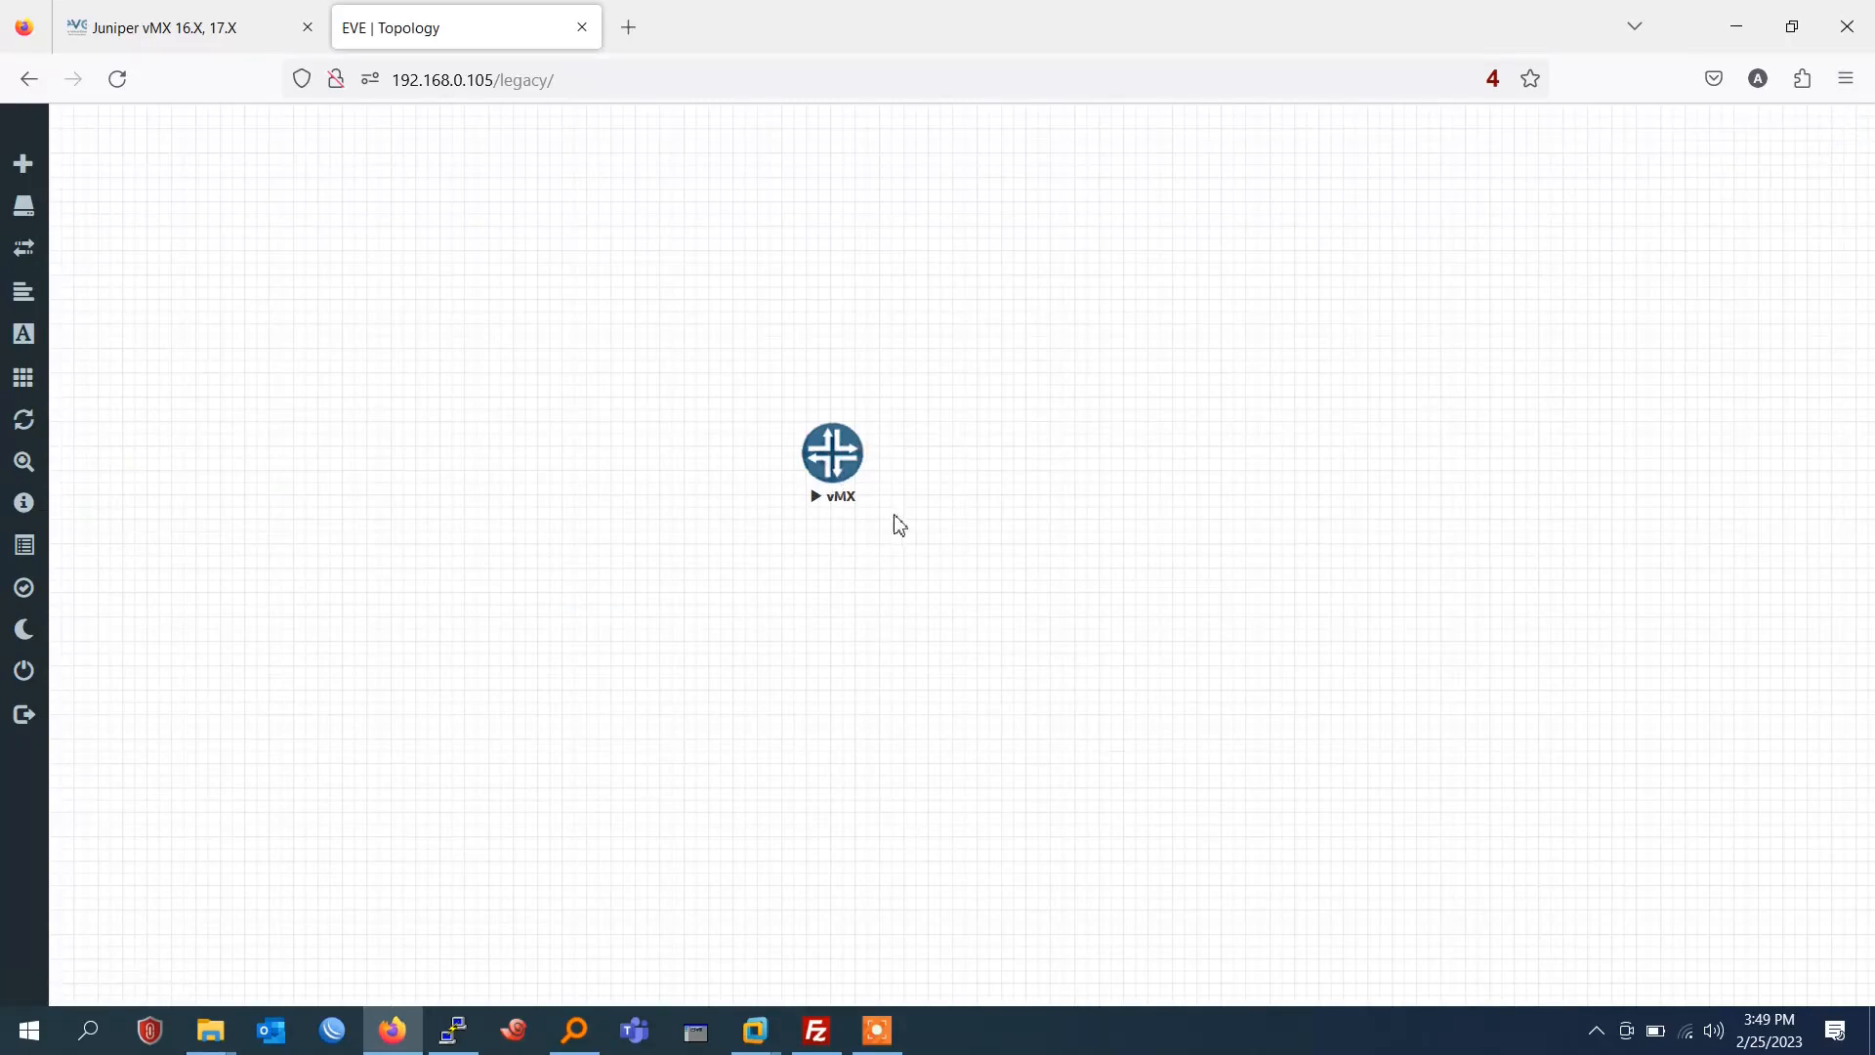
{"action": "left_click", "coordinate": [846, 440]}
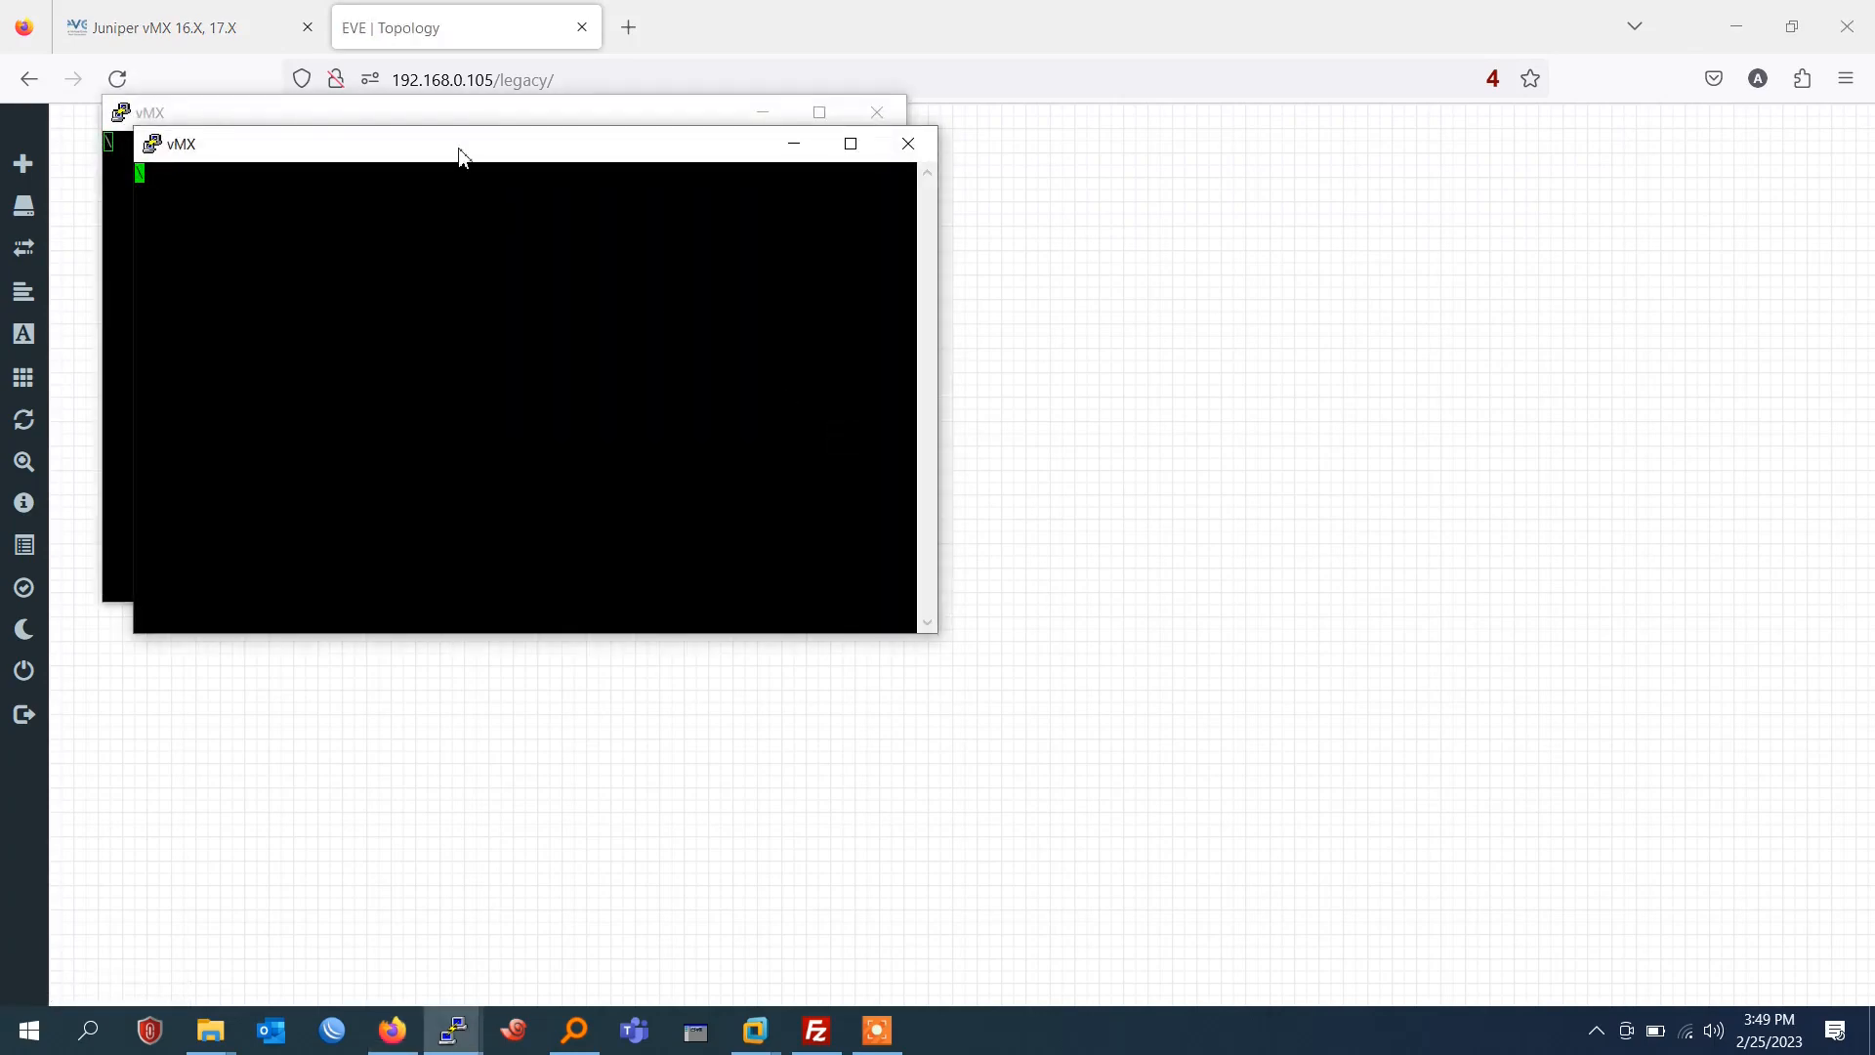
{"action": "left_click_drag", "start_coordinate": [460, 154], "coordinate": [948, 275]}
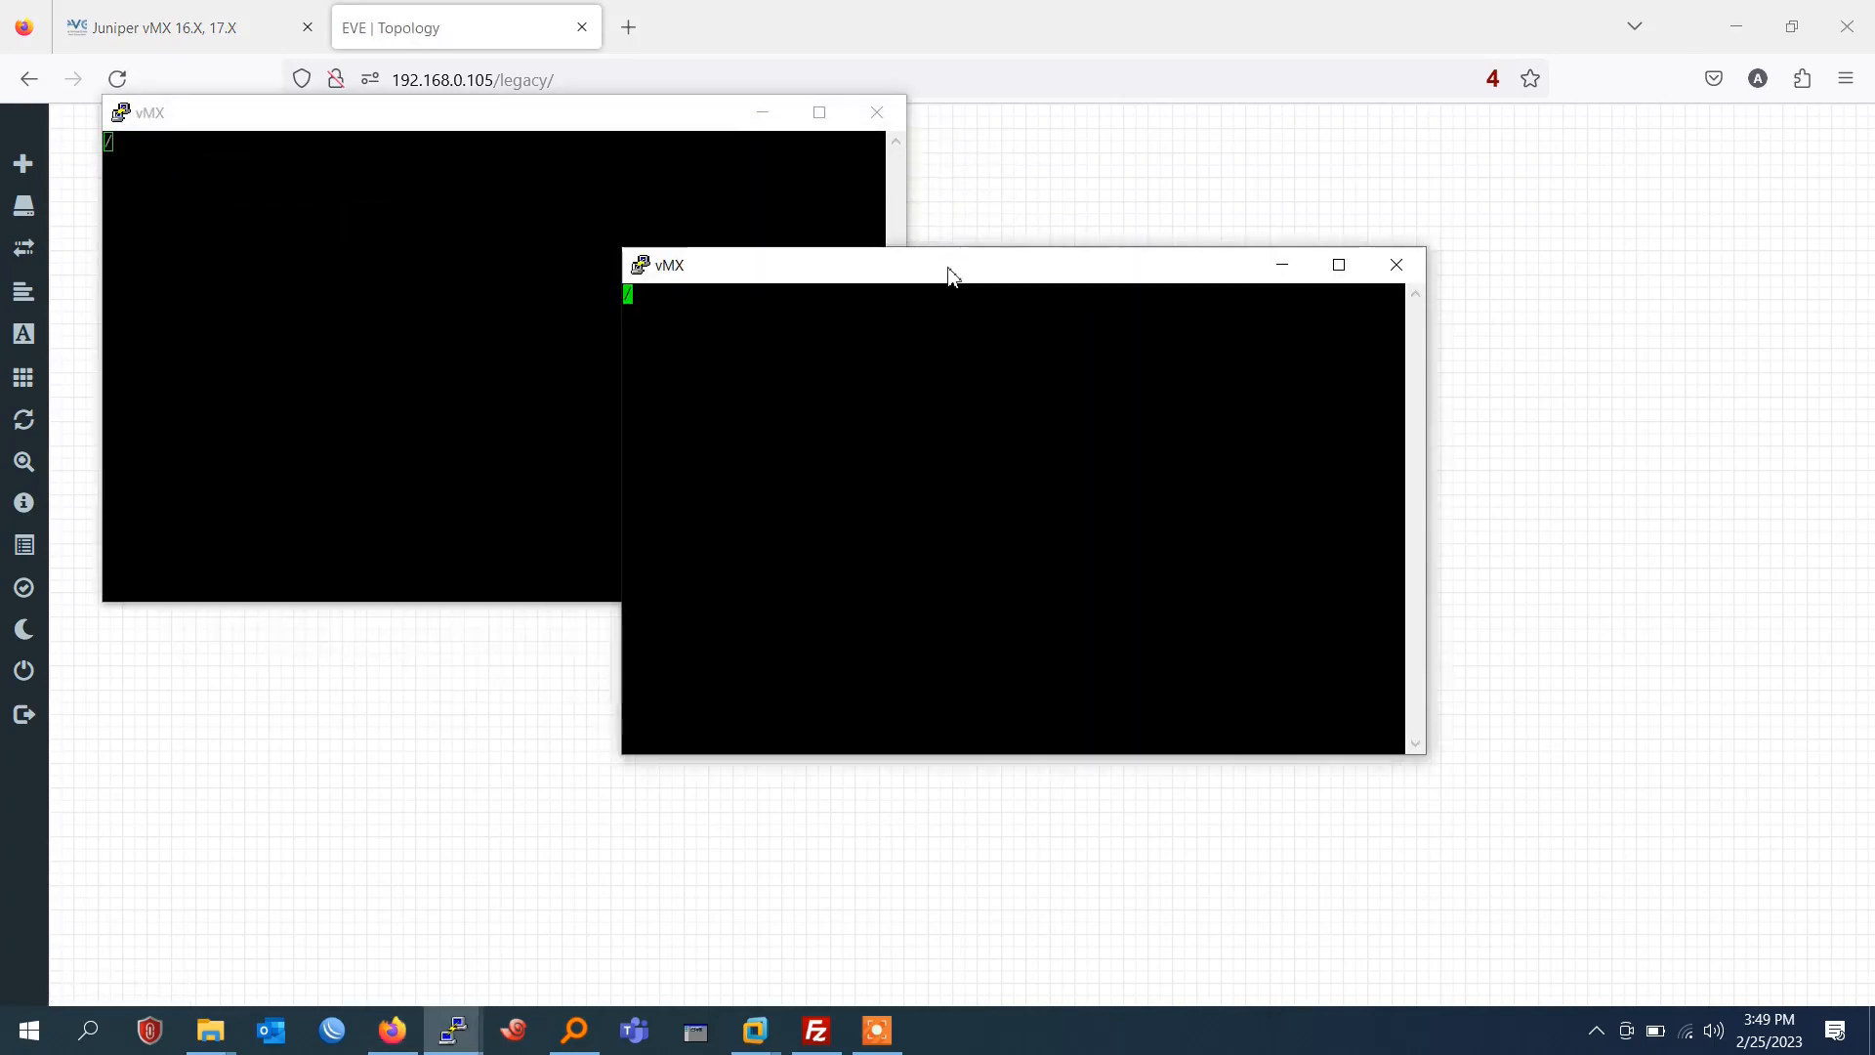
{"action": "left_click", "coordinate": [1397, 265]}
{"action": "left_click", "coordinate": [923, 601]}
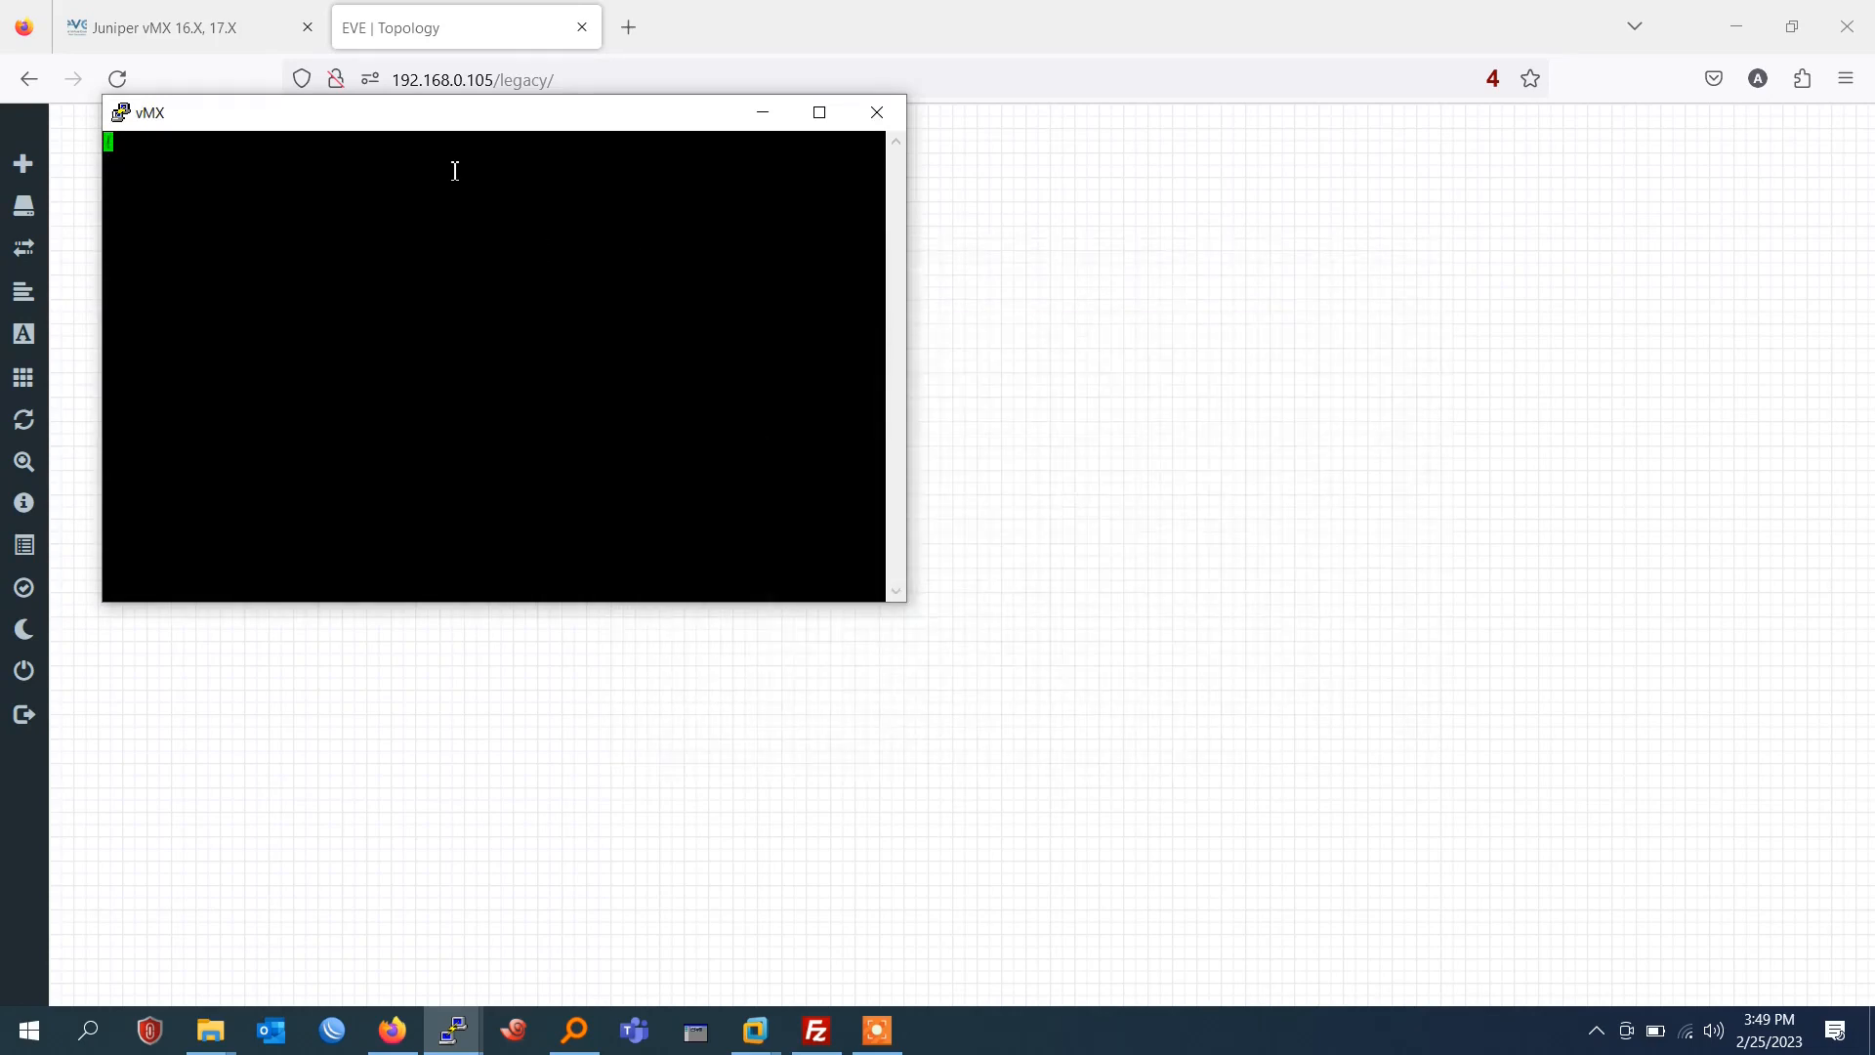
{"action": "left_click_drag", "start_coordinate": [449, 115], "coordinate": [1369, 195]}
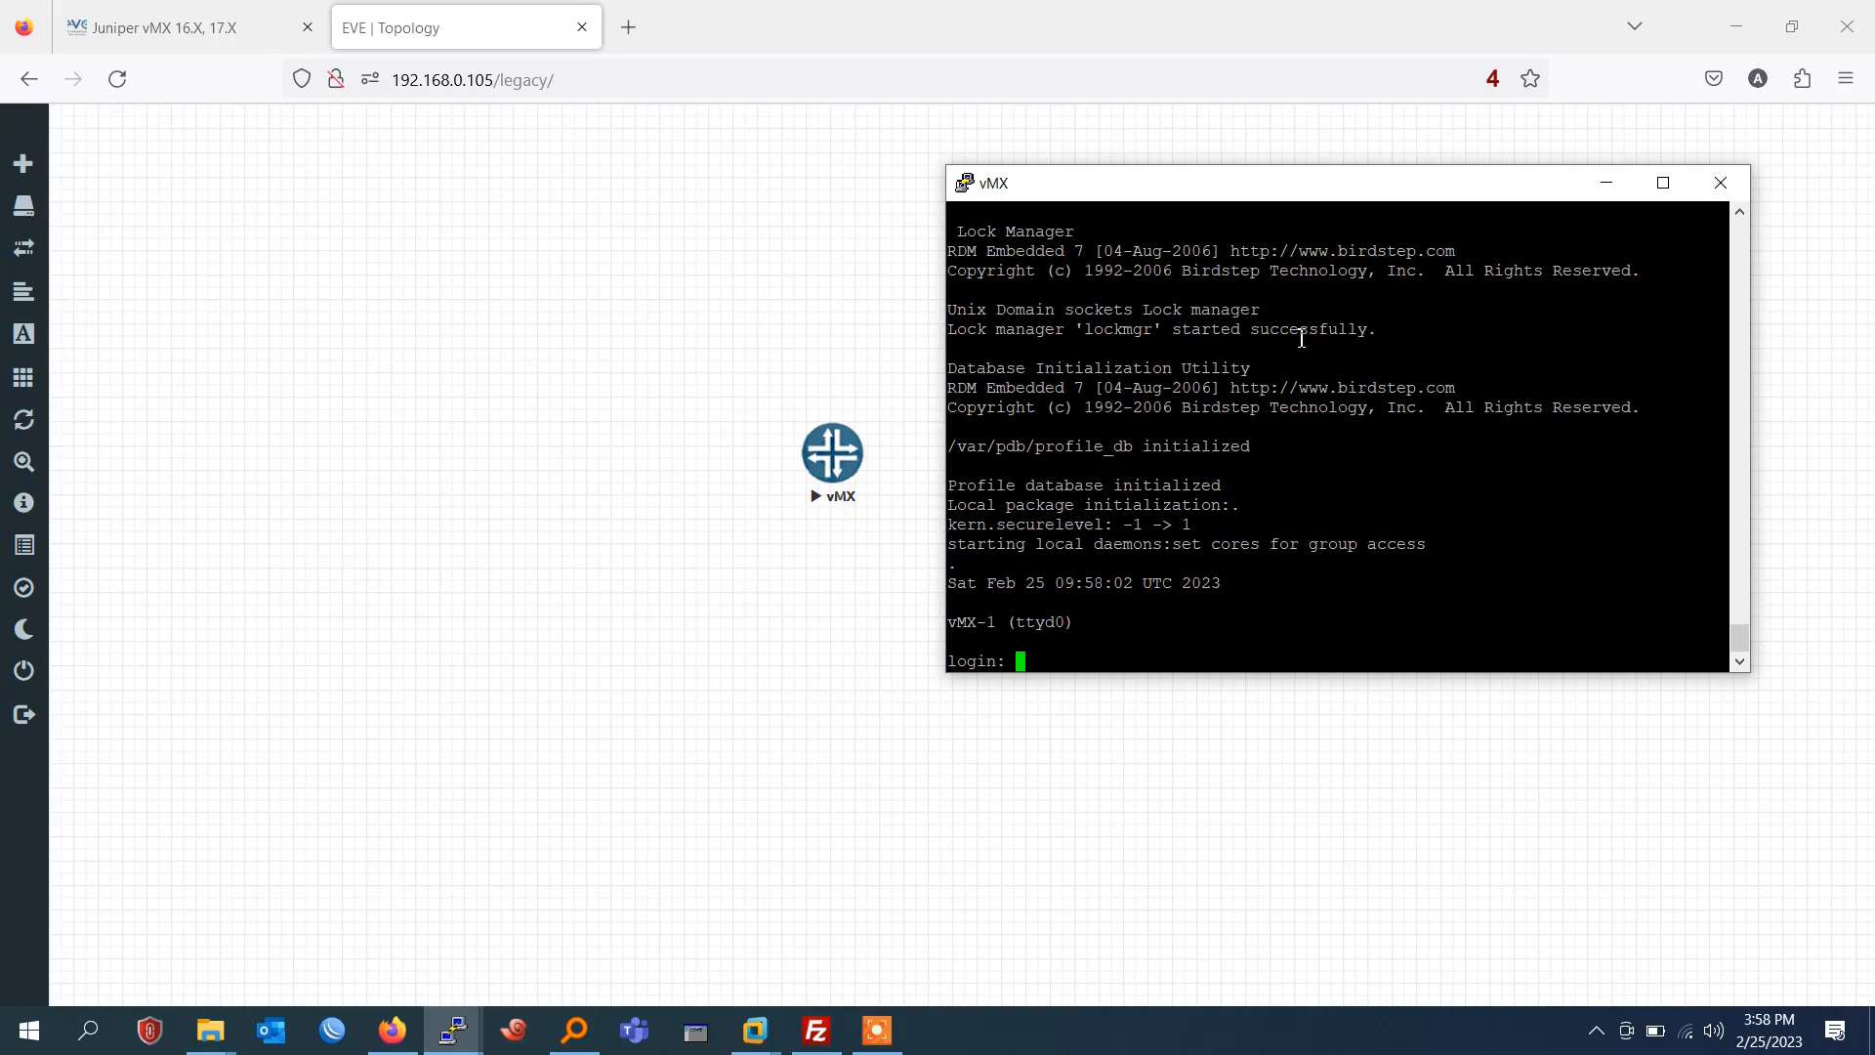
Try to log in to the vMX console as root, and retry with the login name cli.
{"action": "type", "text": "root"}
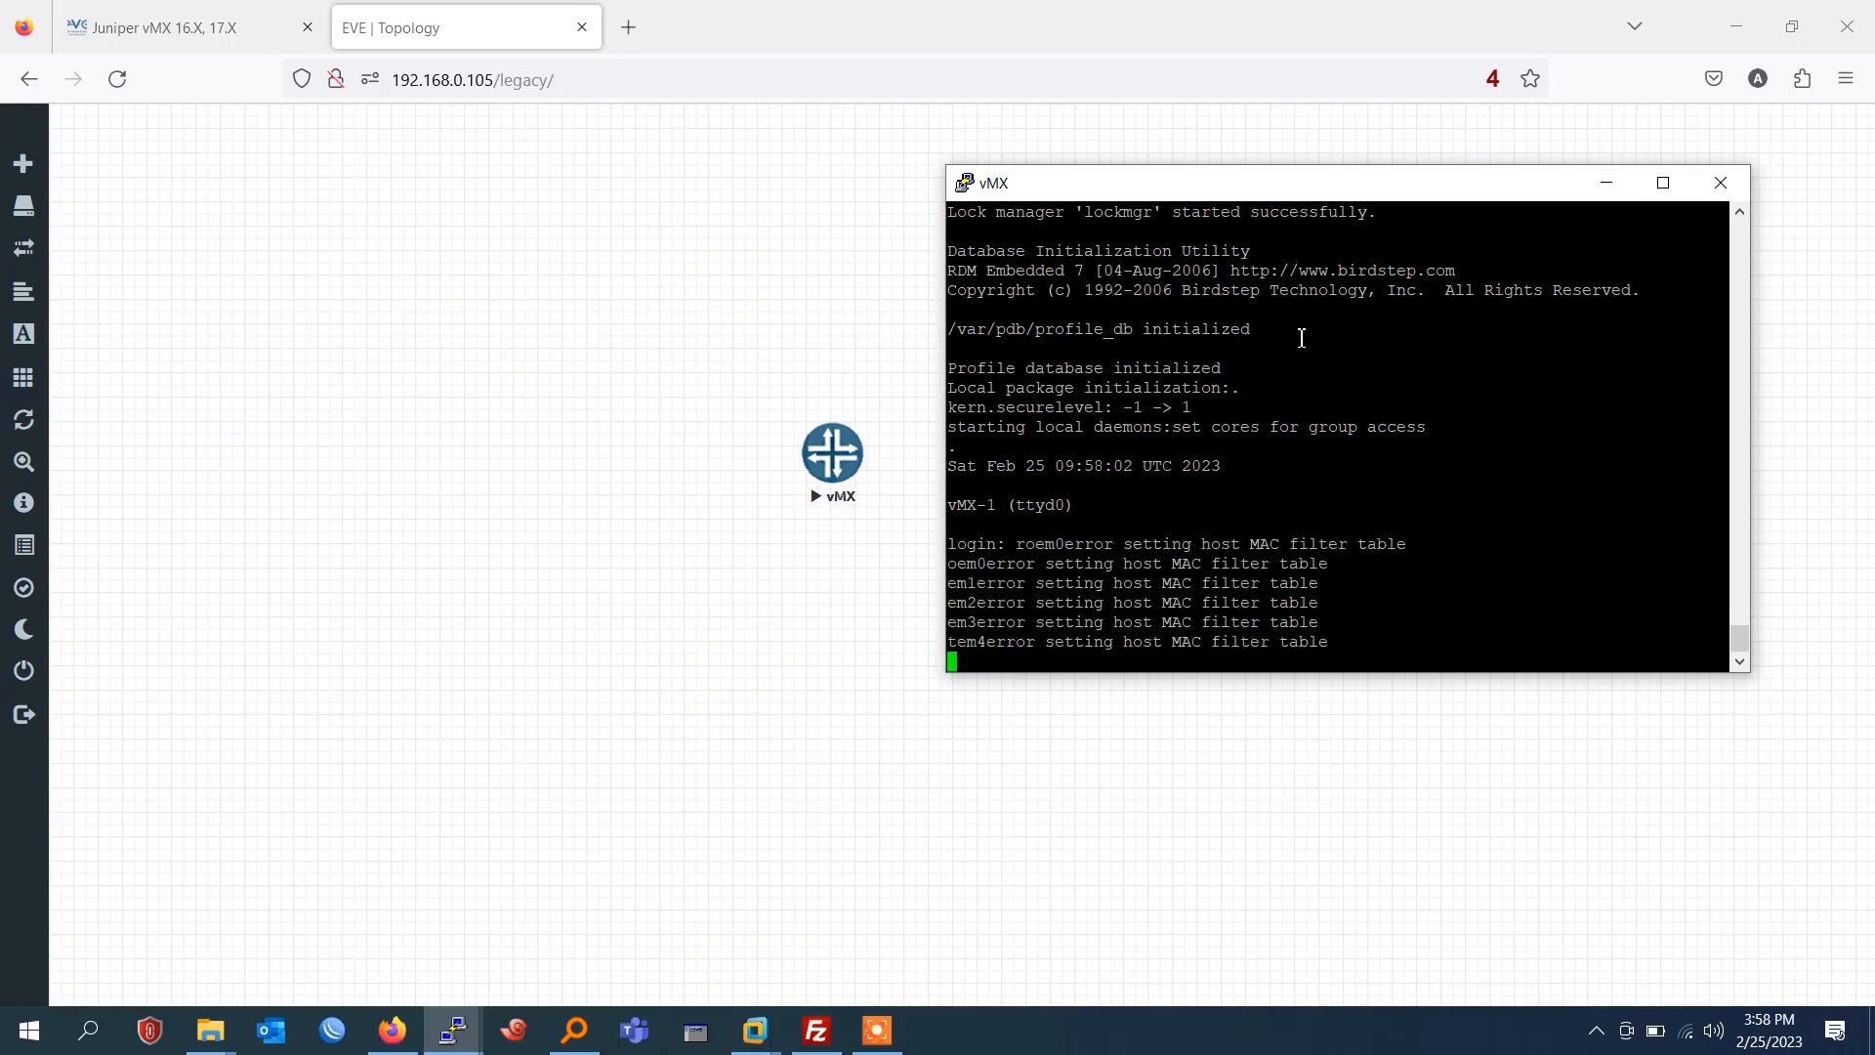
{"action": "key", "text": "Return"}
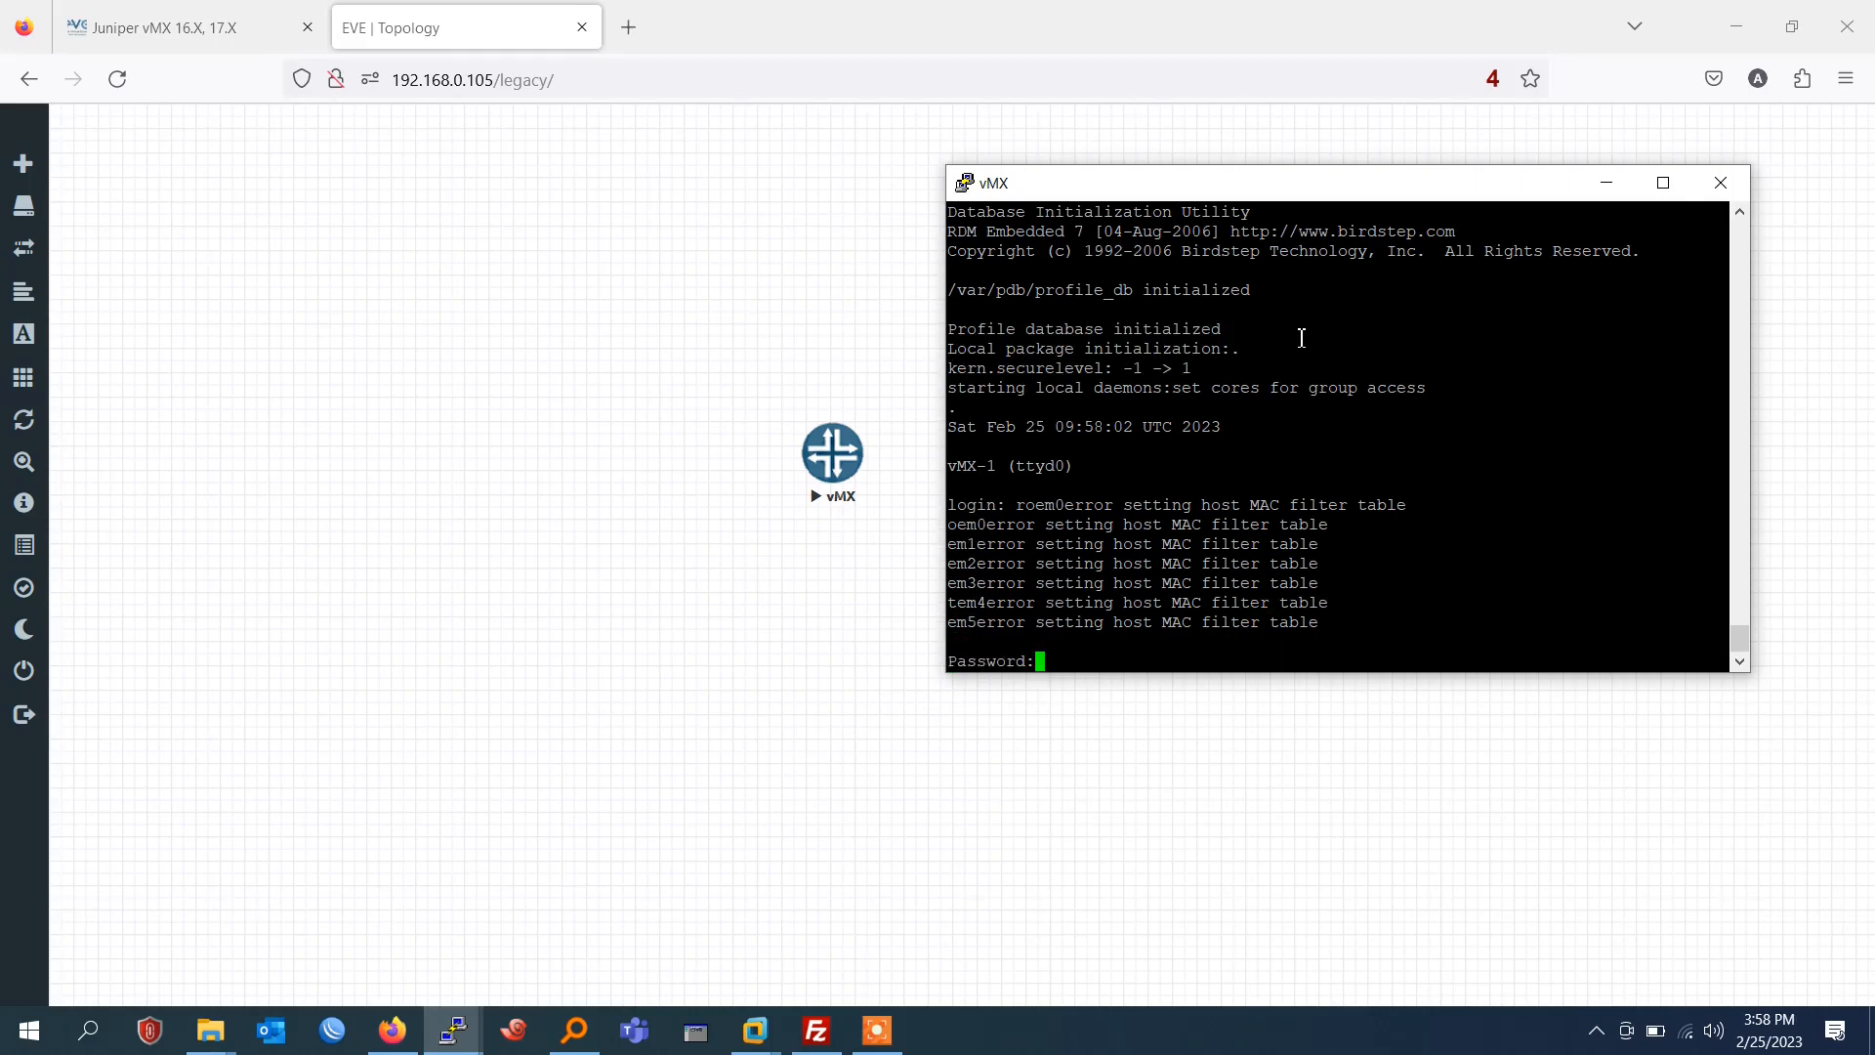
{"action": "key", "text": "Return"}
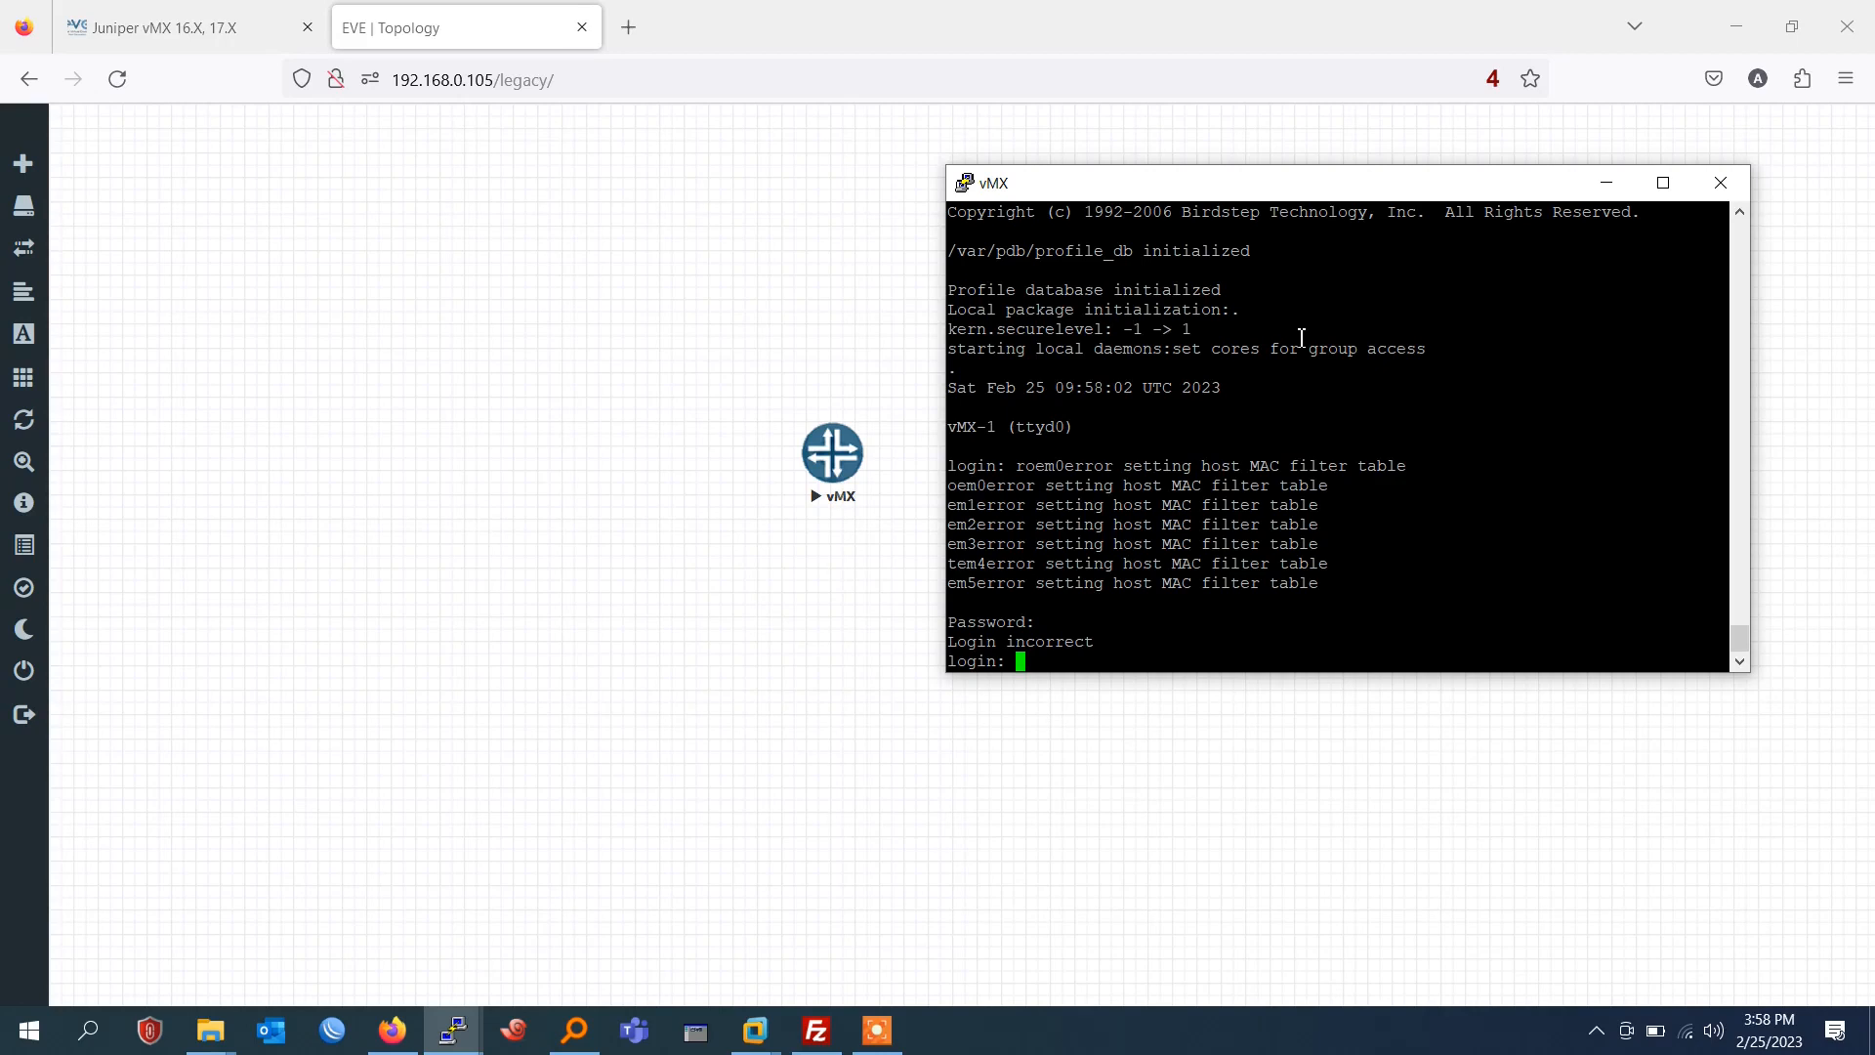
{"action": "type", "text": "cli"}
{"action": "key", "text": "Return"}
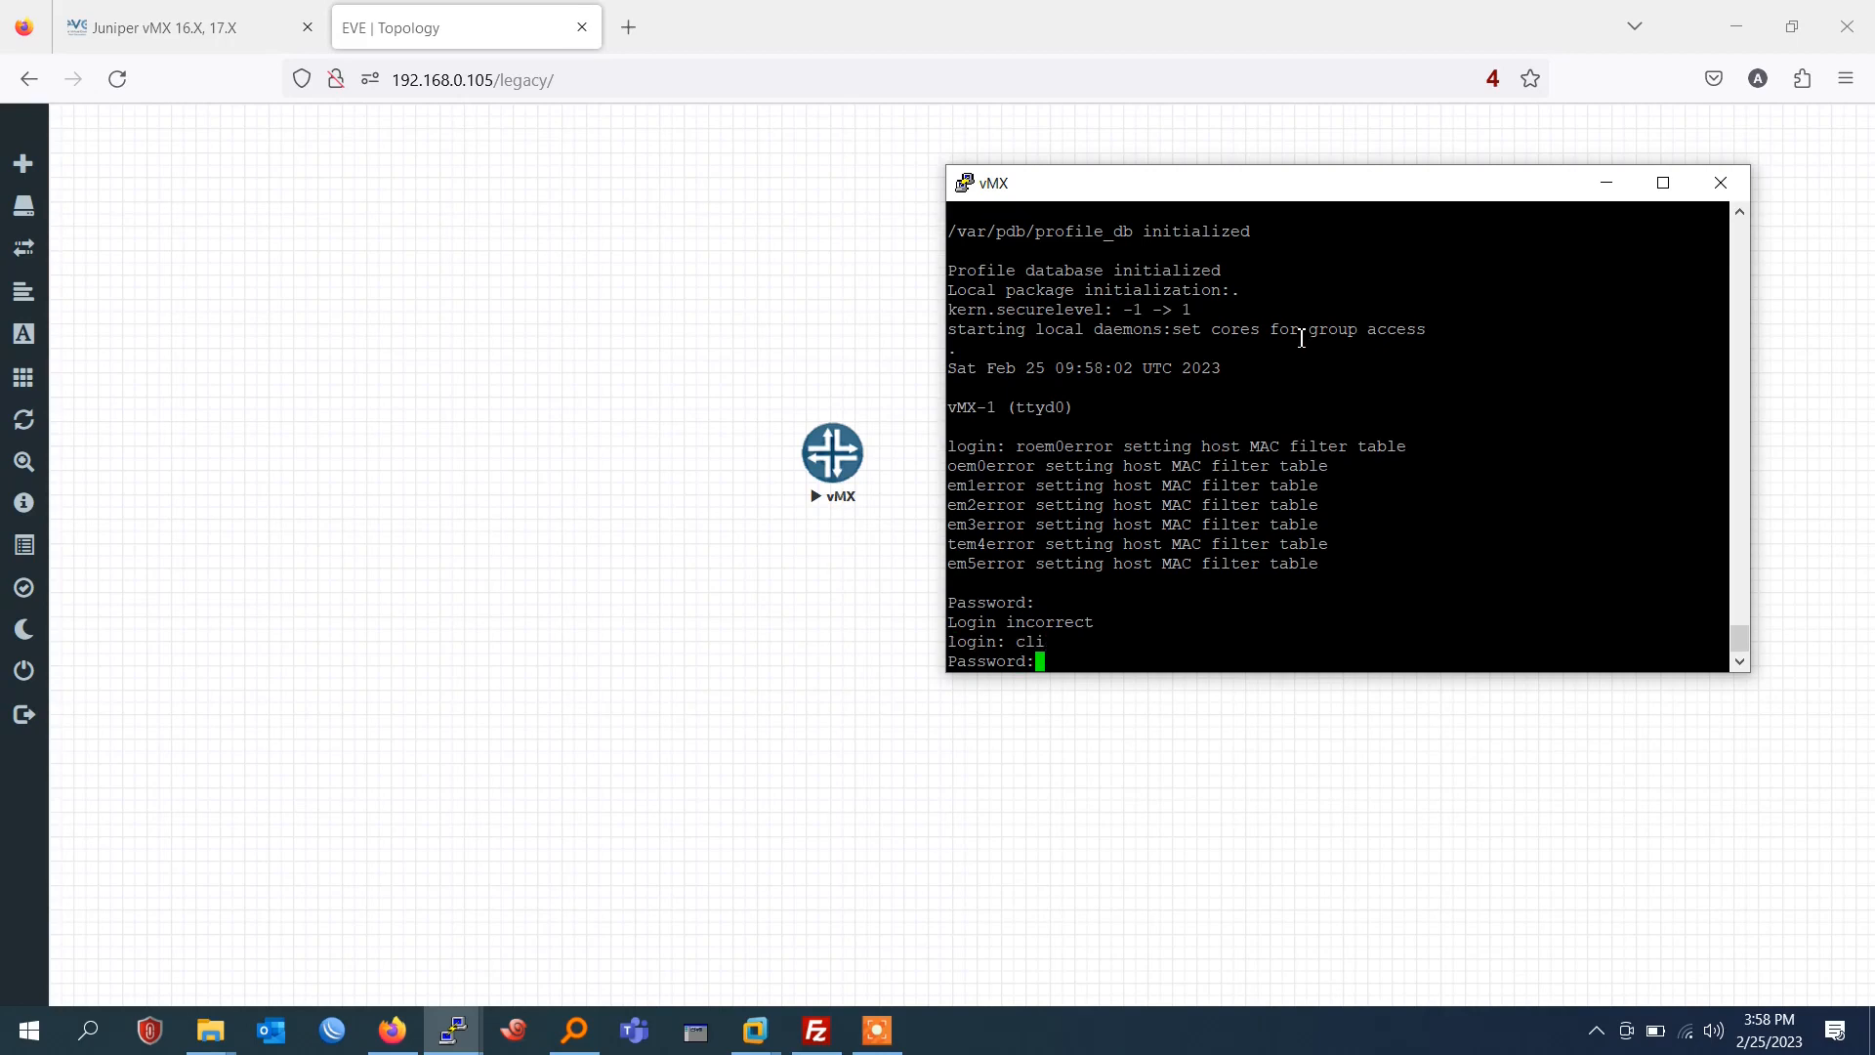
{"action": "key", "text": "Return"}
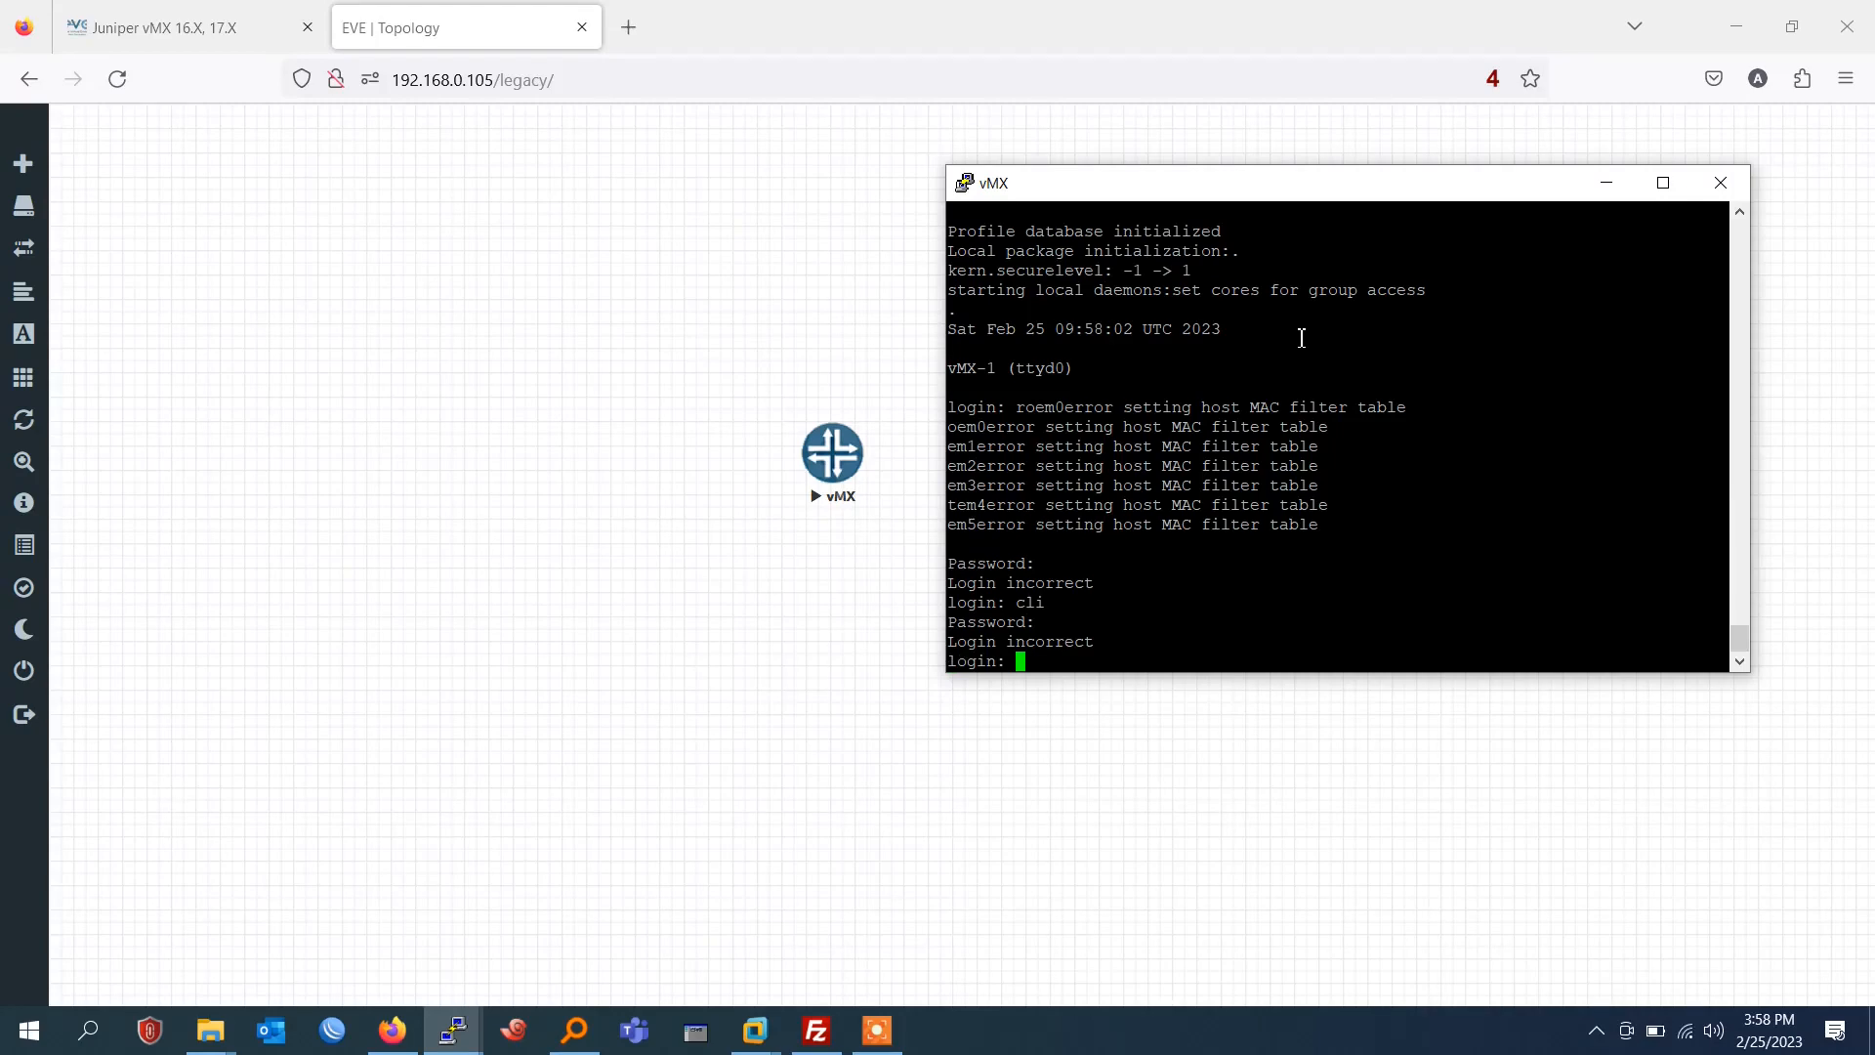
Log in to the vMX console as root with the account password.
{"action": "type", "text": "root"}
{"action": "key", "text": "Return"}
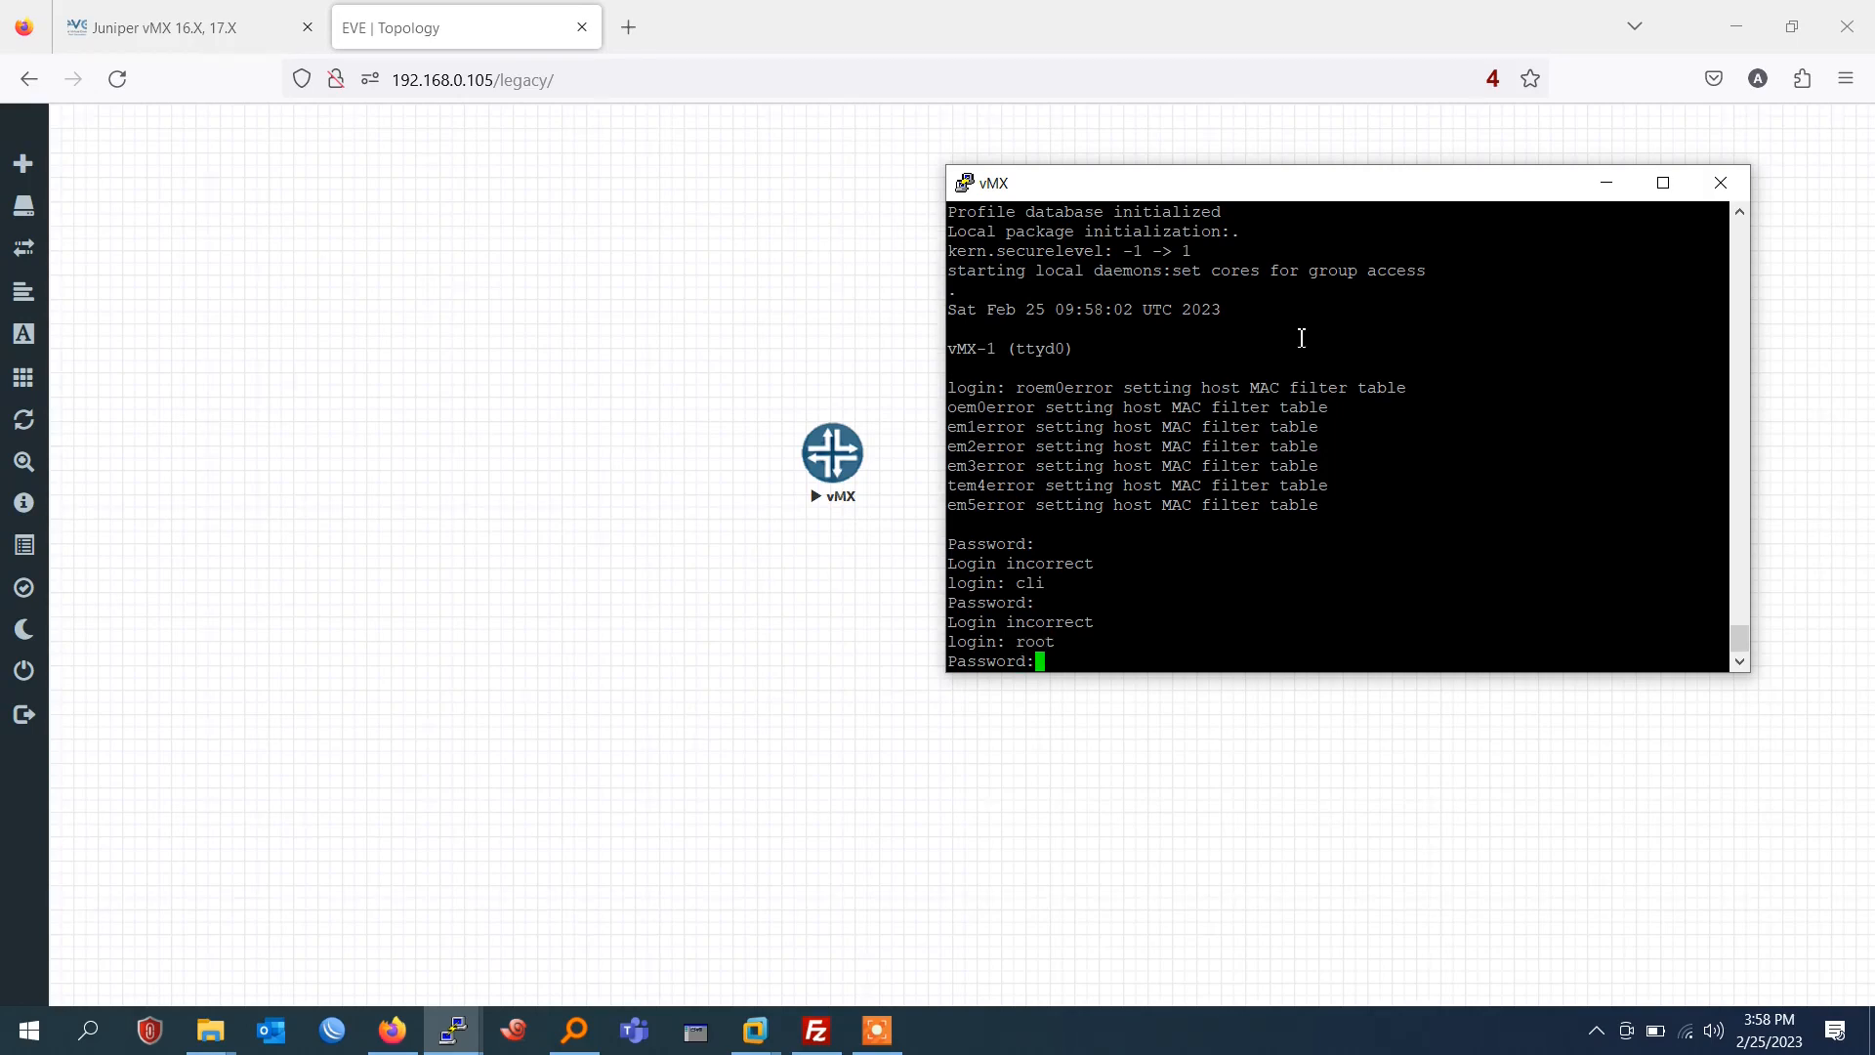
{"action": "key", "text": "Return"}
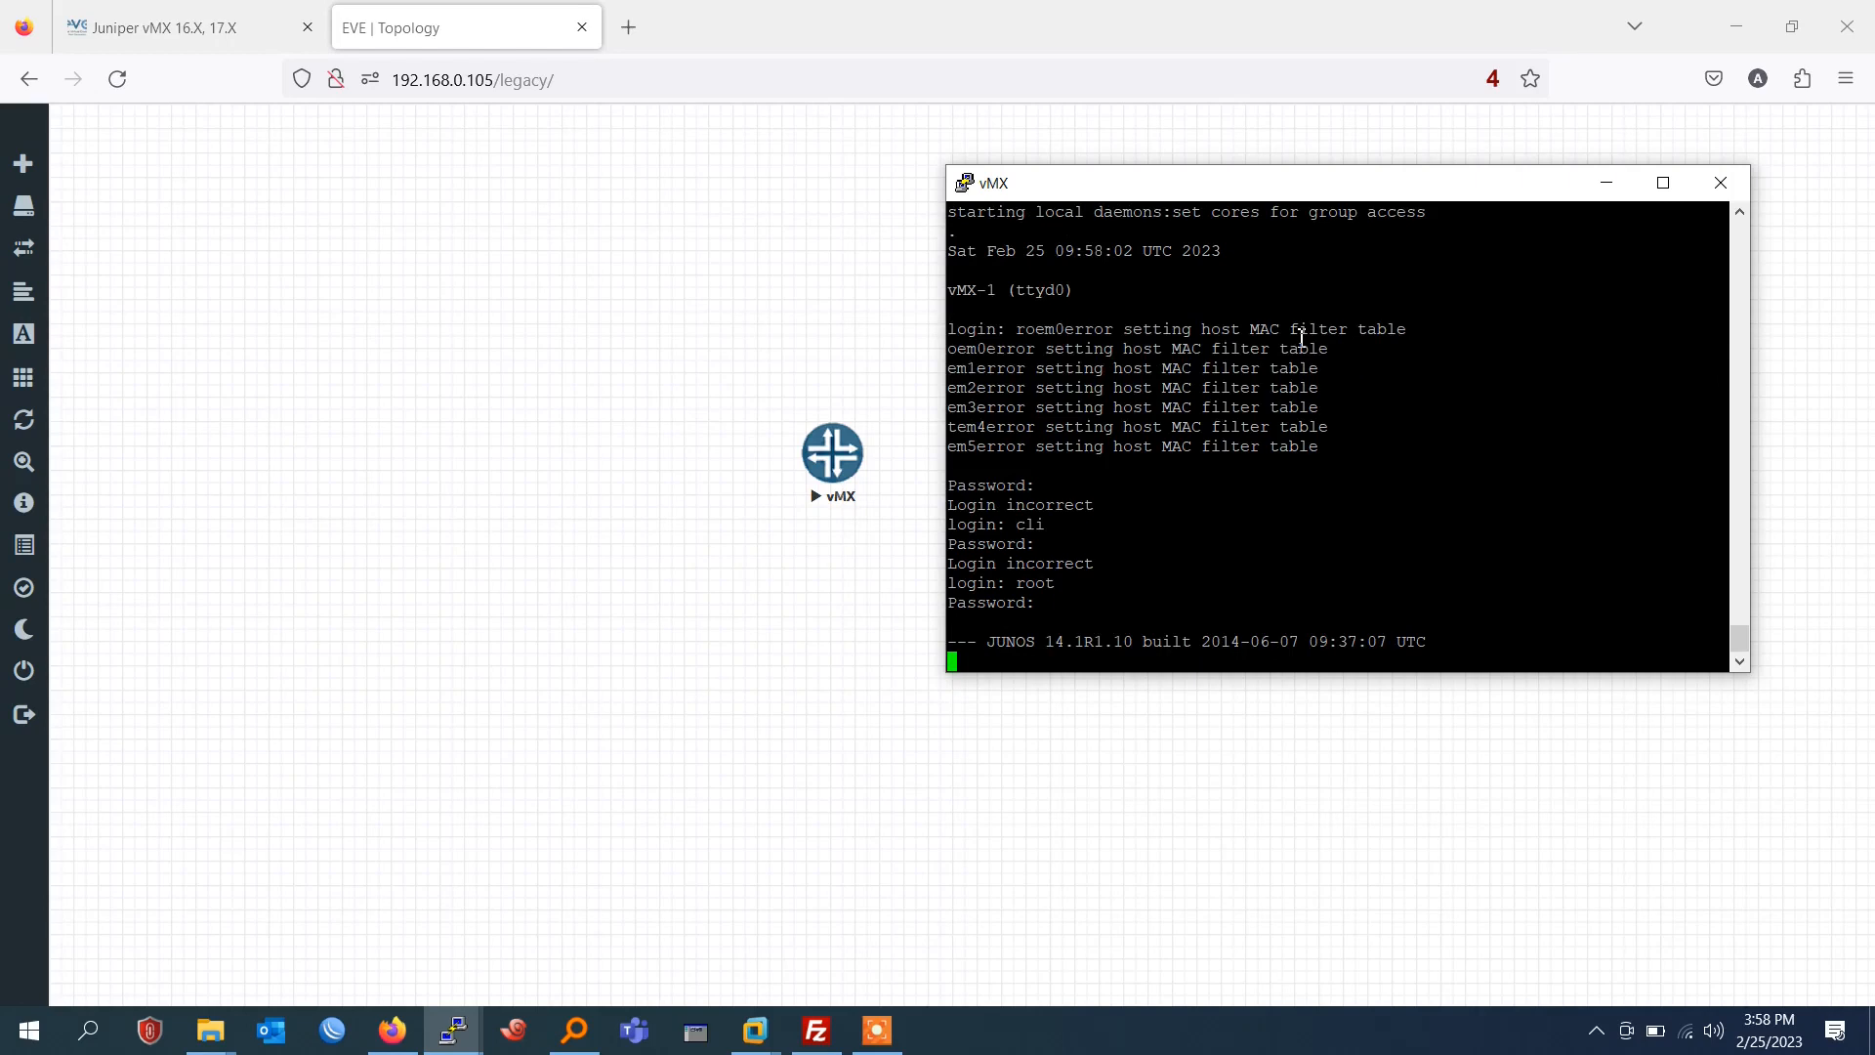
{"action": "key", "text": "Return"}
{"action": "key", "text": "Return"}
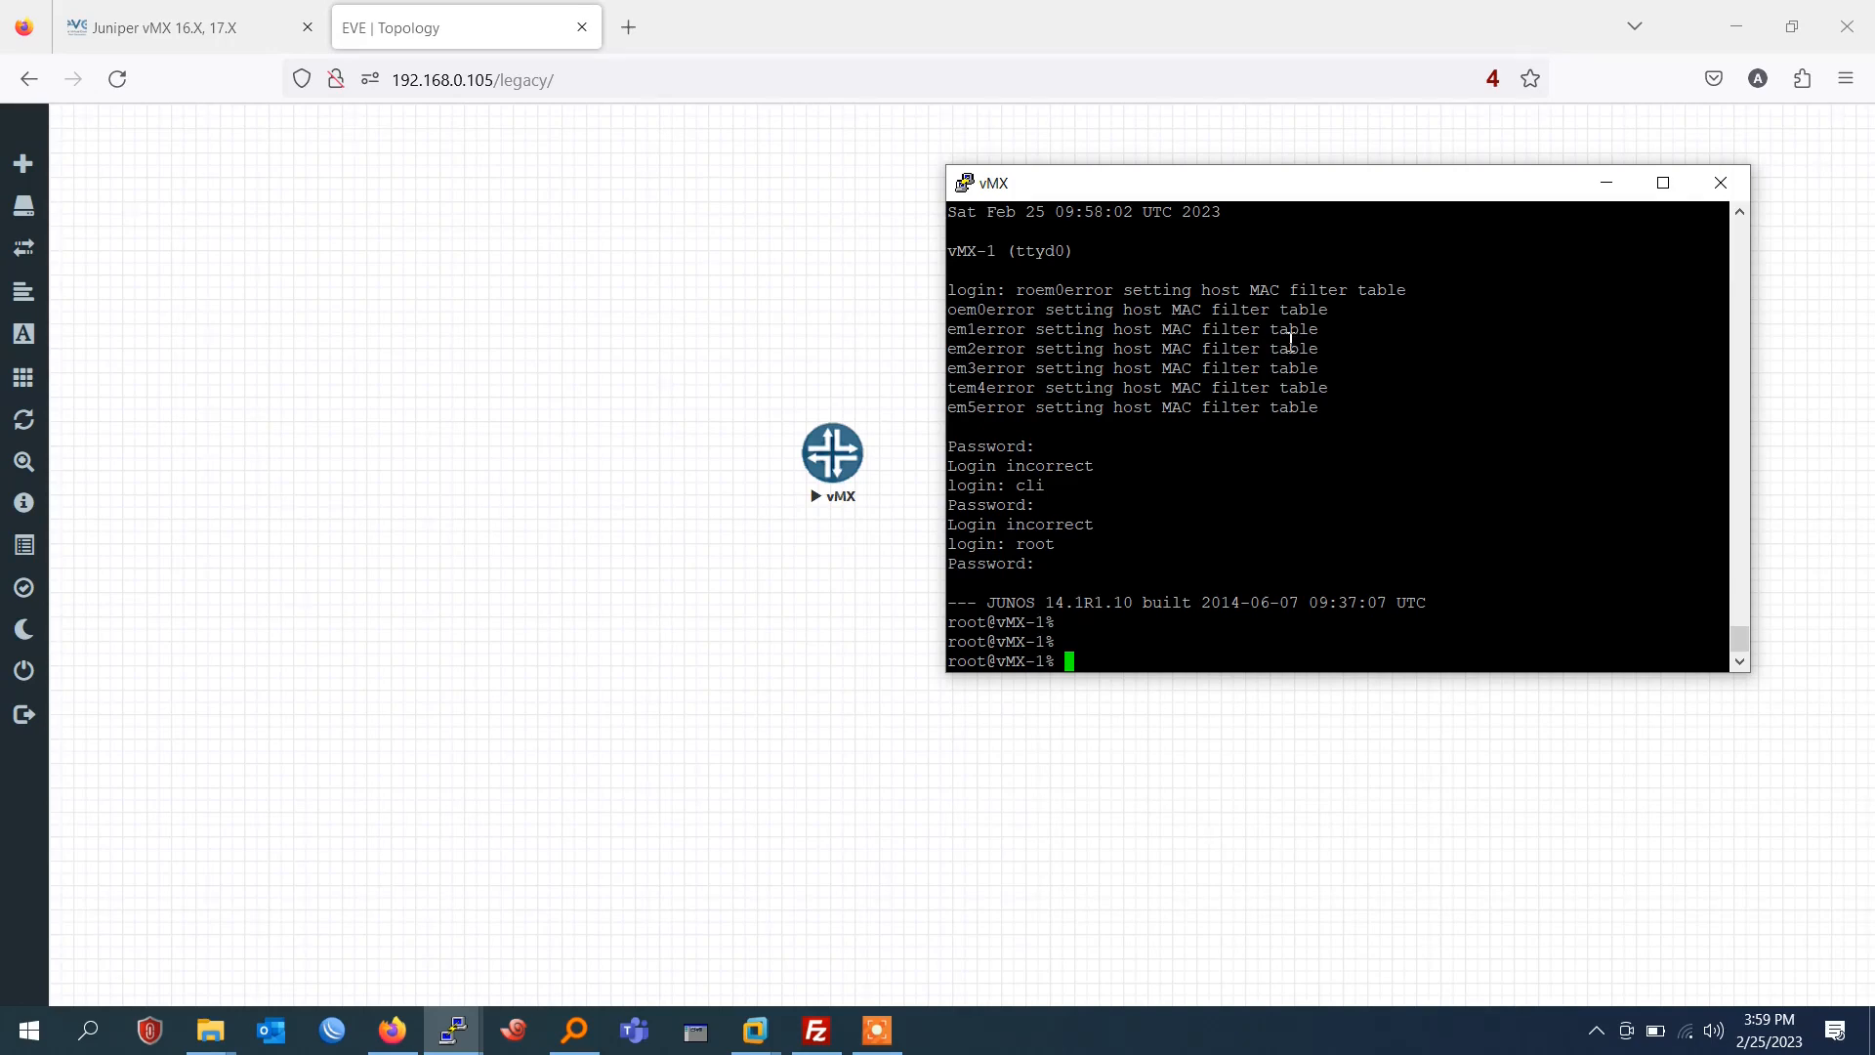
Enter the Junos operational mode from the router's shell with the cli command.
{"action": "type", "text": "cli"}
{"action": "key", "text": "Return"}
{"action": "key", "text": "Return"}
{"action": "key", "text": "Return"}
{"action": "key", "text": "Return"}
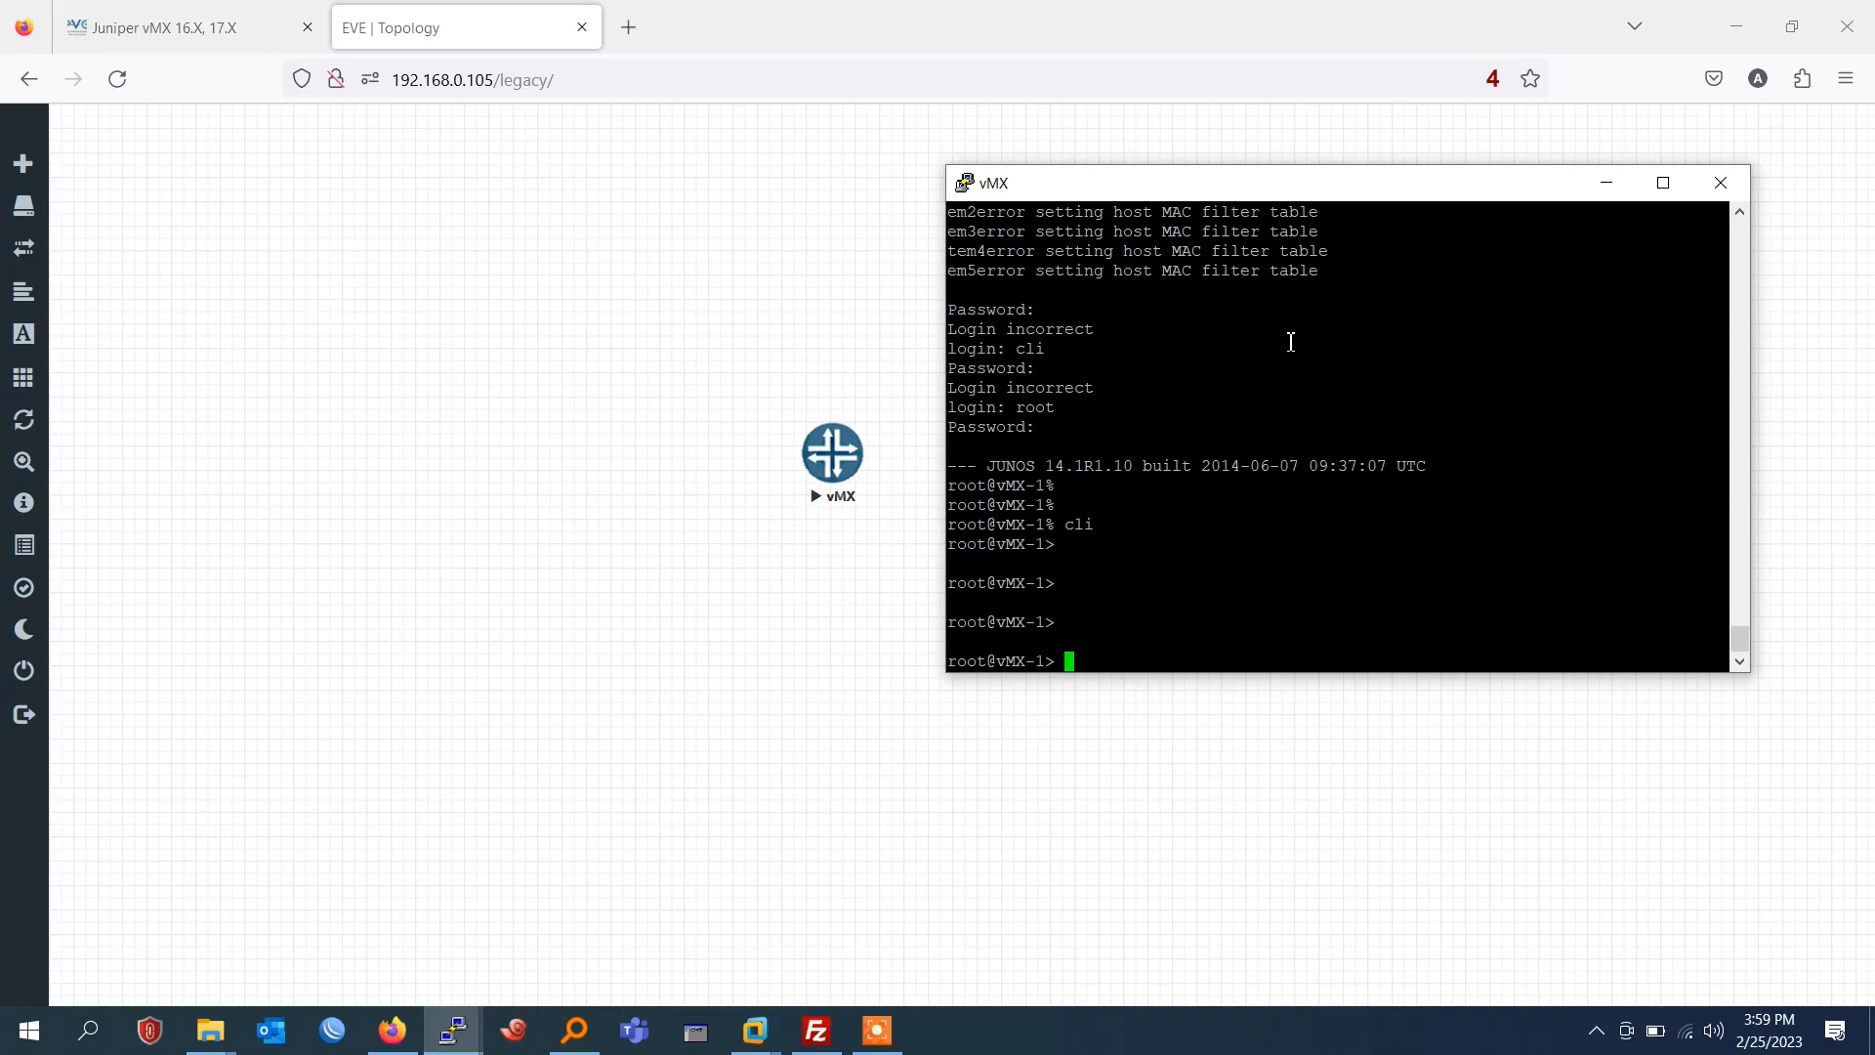
List the router's interfaces with "show interfaces terse".
{"action": "type", "text": "show interfaces t"}
{"action": "key", "text": "Tab"}
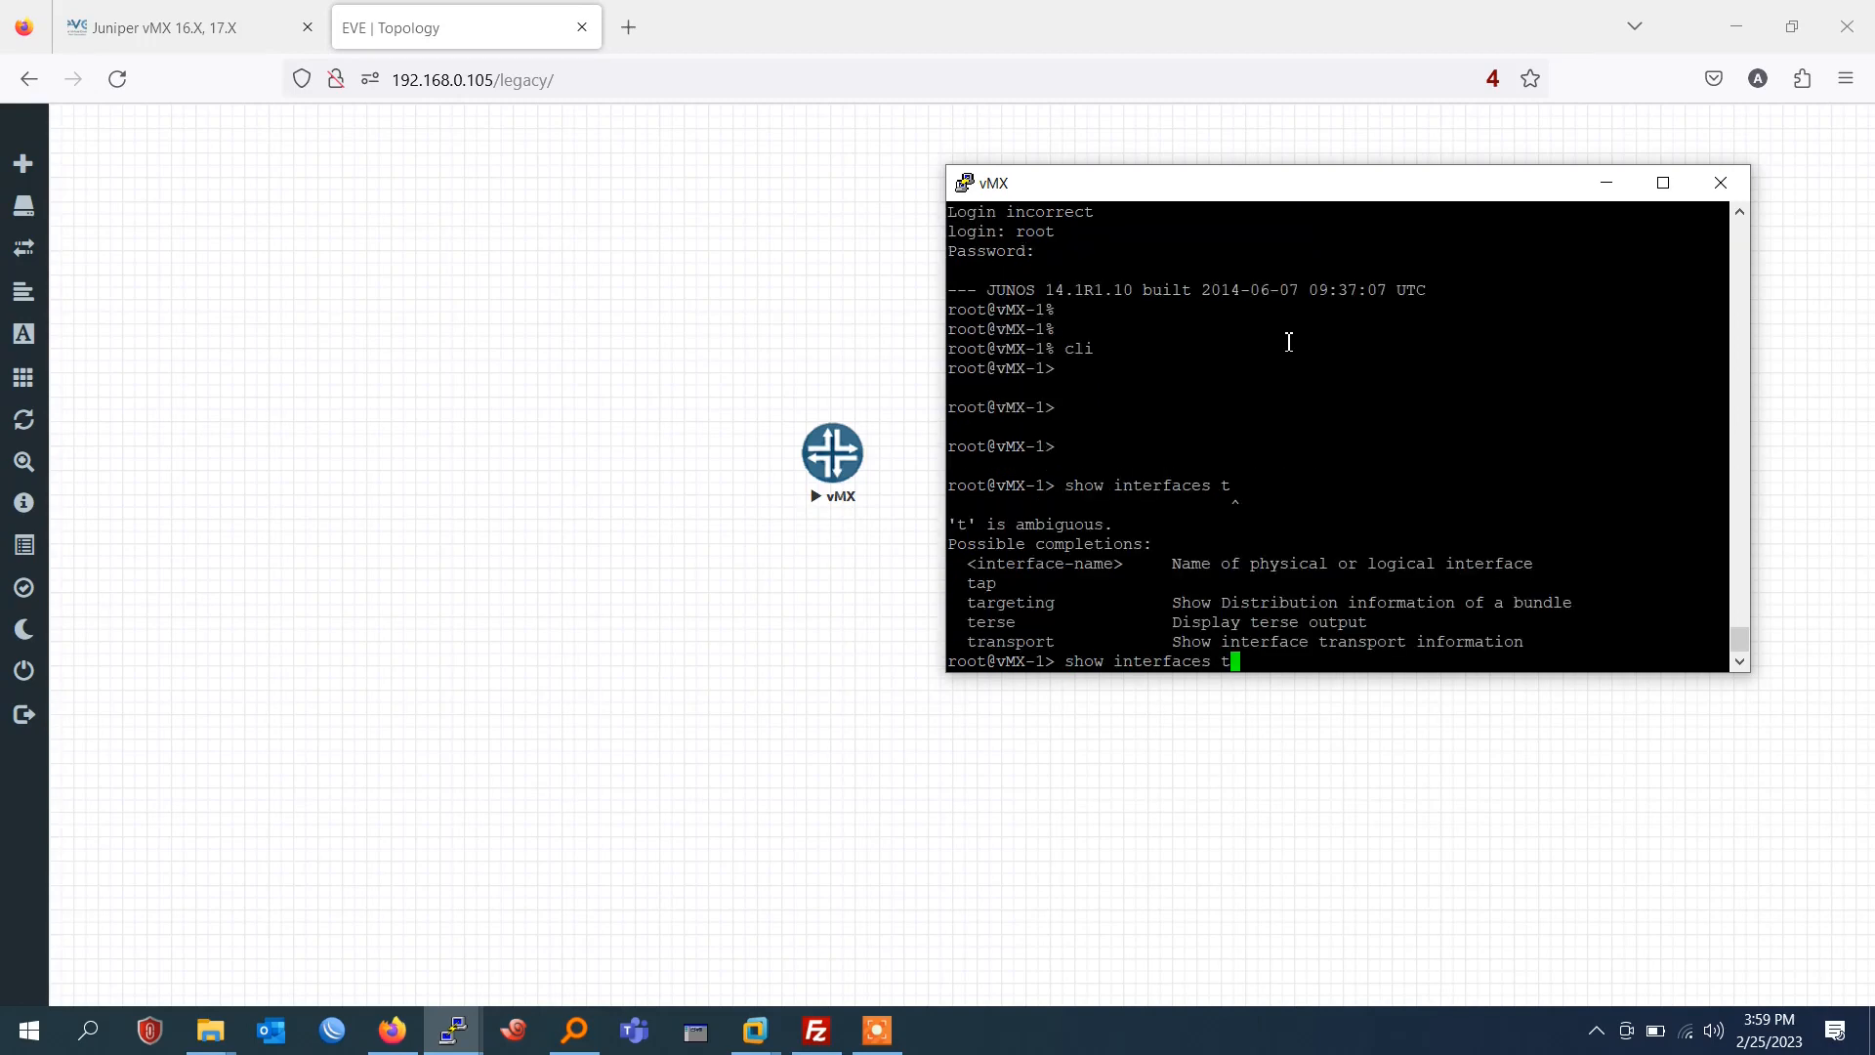
{"action": "type", "text": "erse"}
{"action": "key", "text": "Return"}
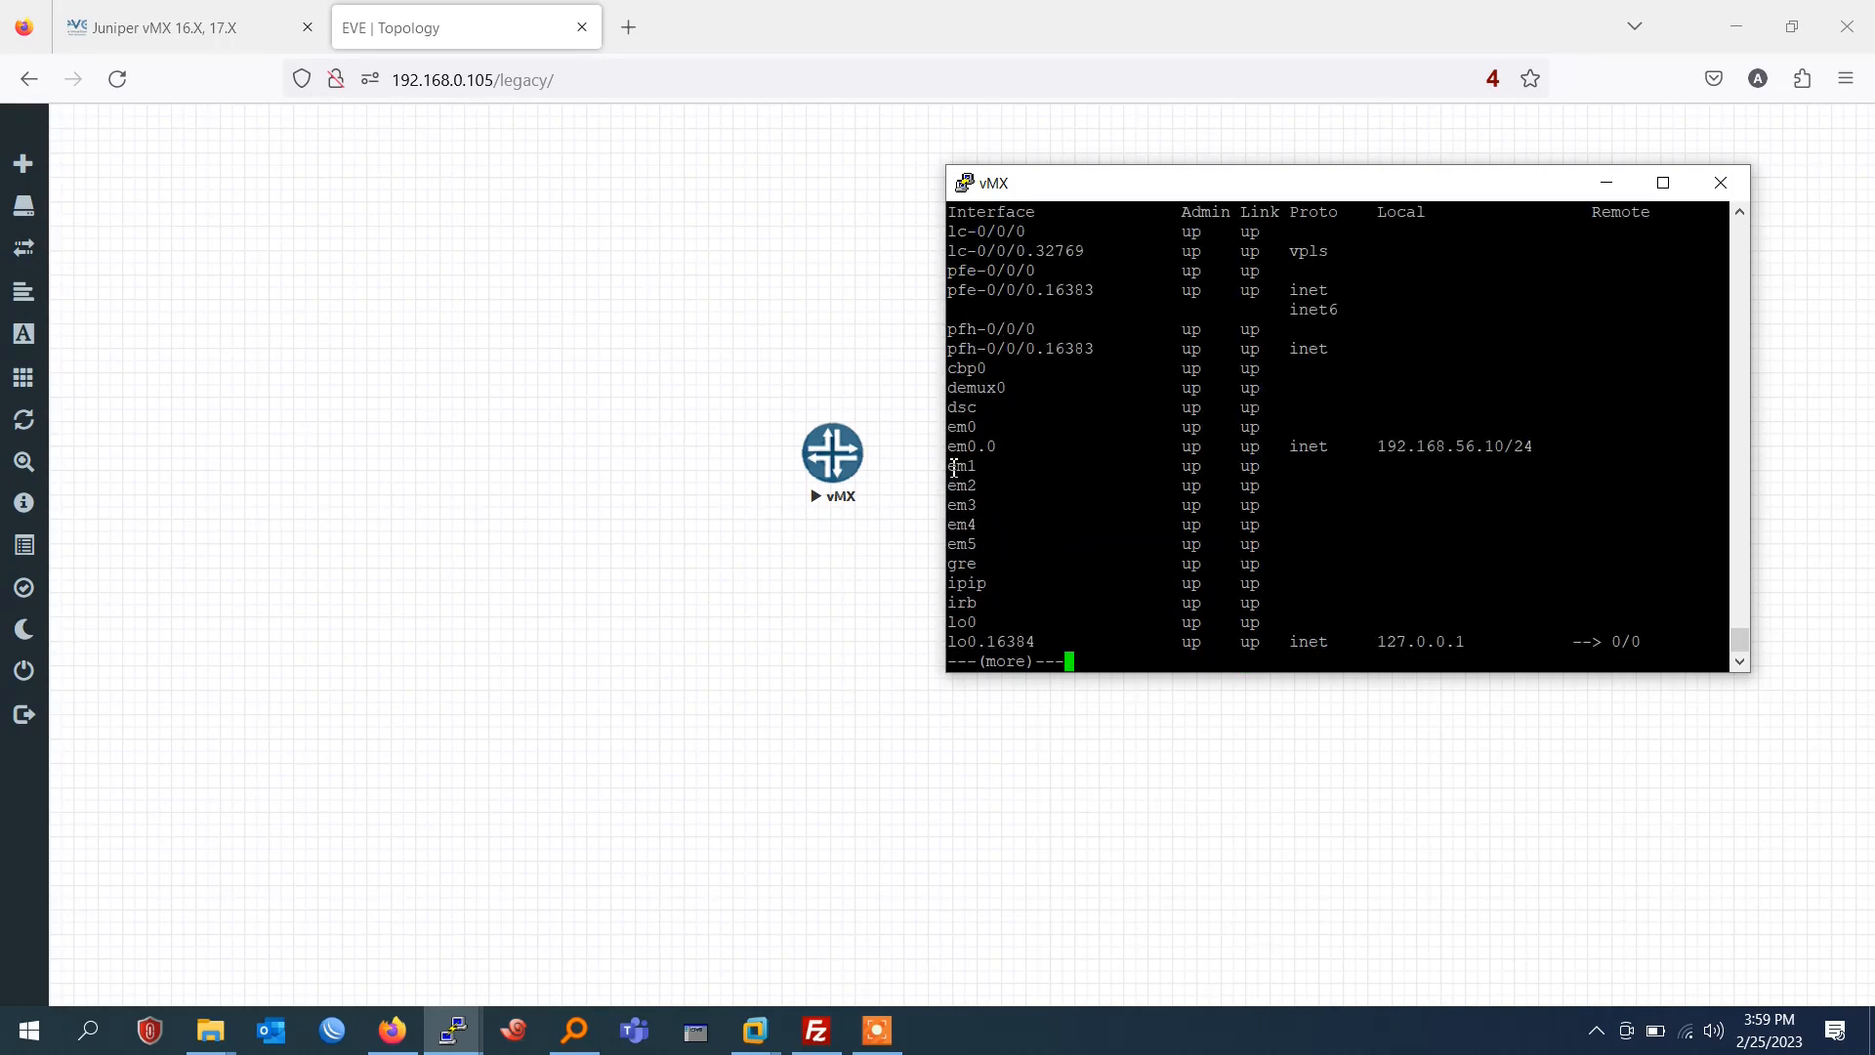
Highlight the rows from em1 to ipip and page through to the end of the interface listing.
{"action": "left_click_drag", "start_coordinate": [951, 461], "coordinate": [1499, 587]}
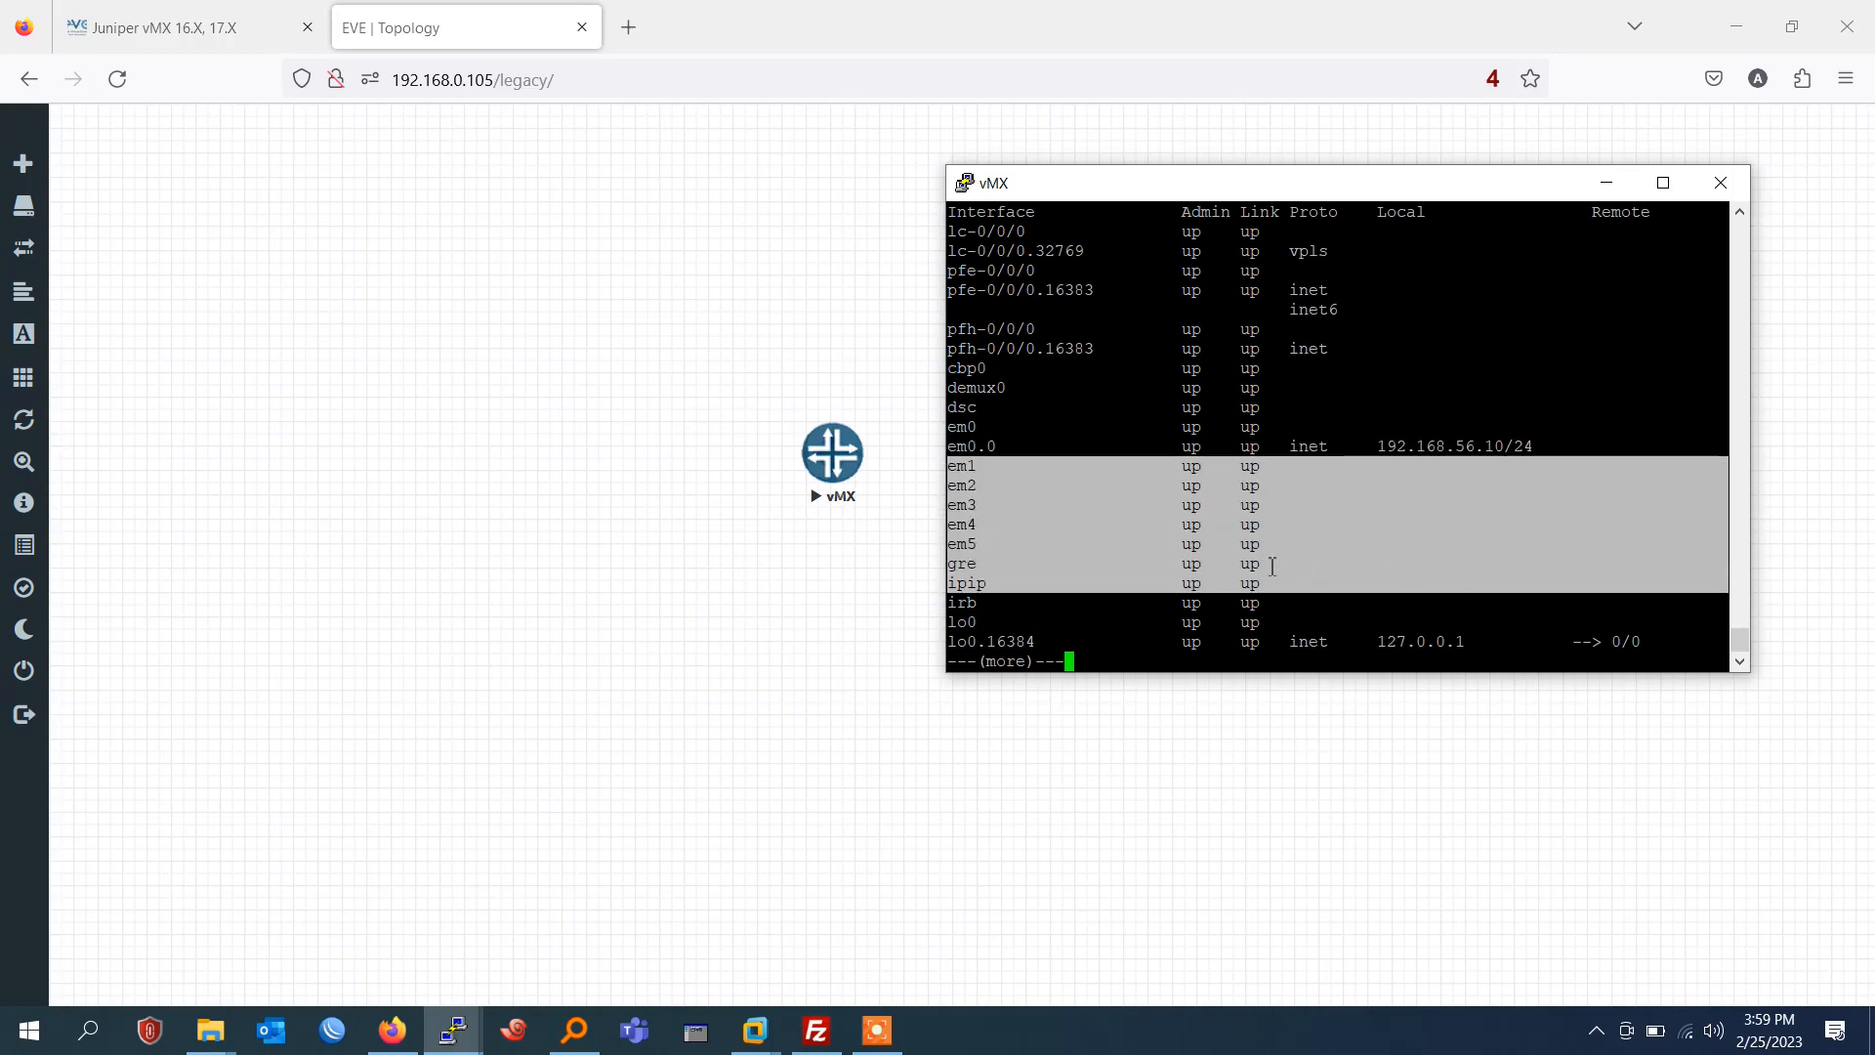
{"action": "key", "text": "space"}
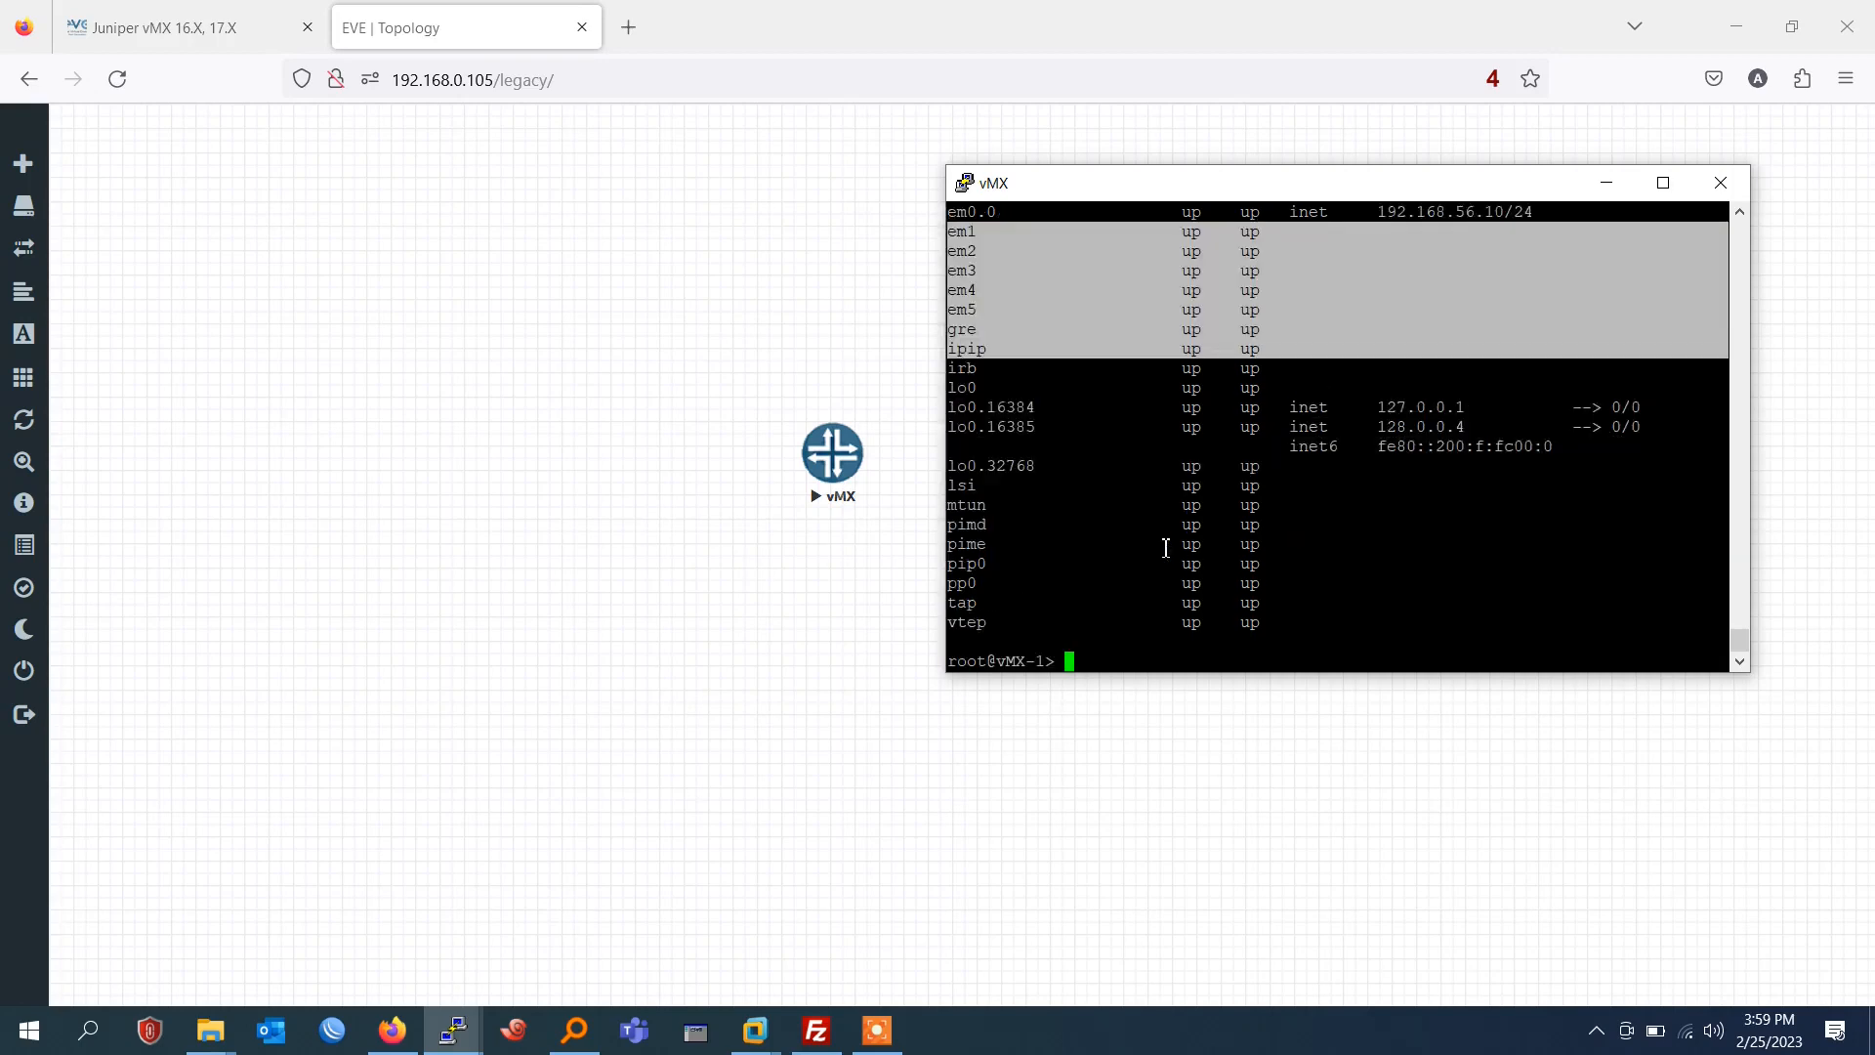
{"action": "left_click", "coordinate": [1095, 539]}
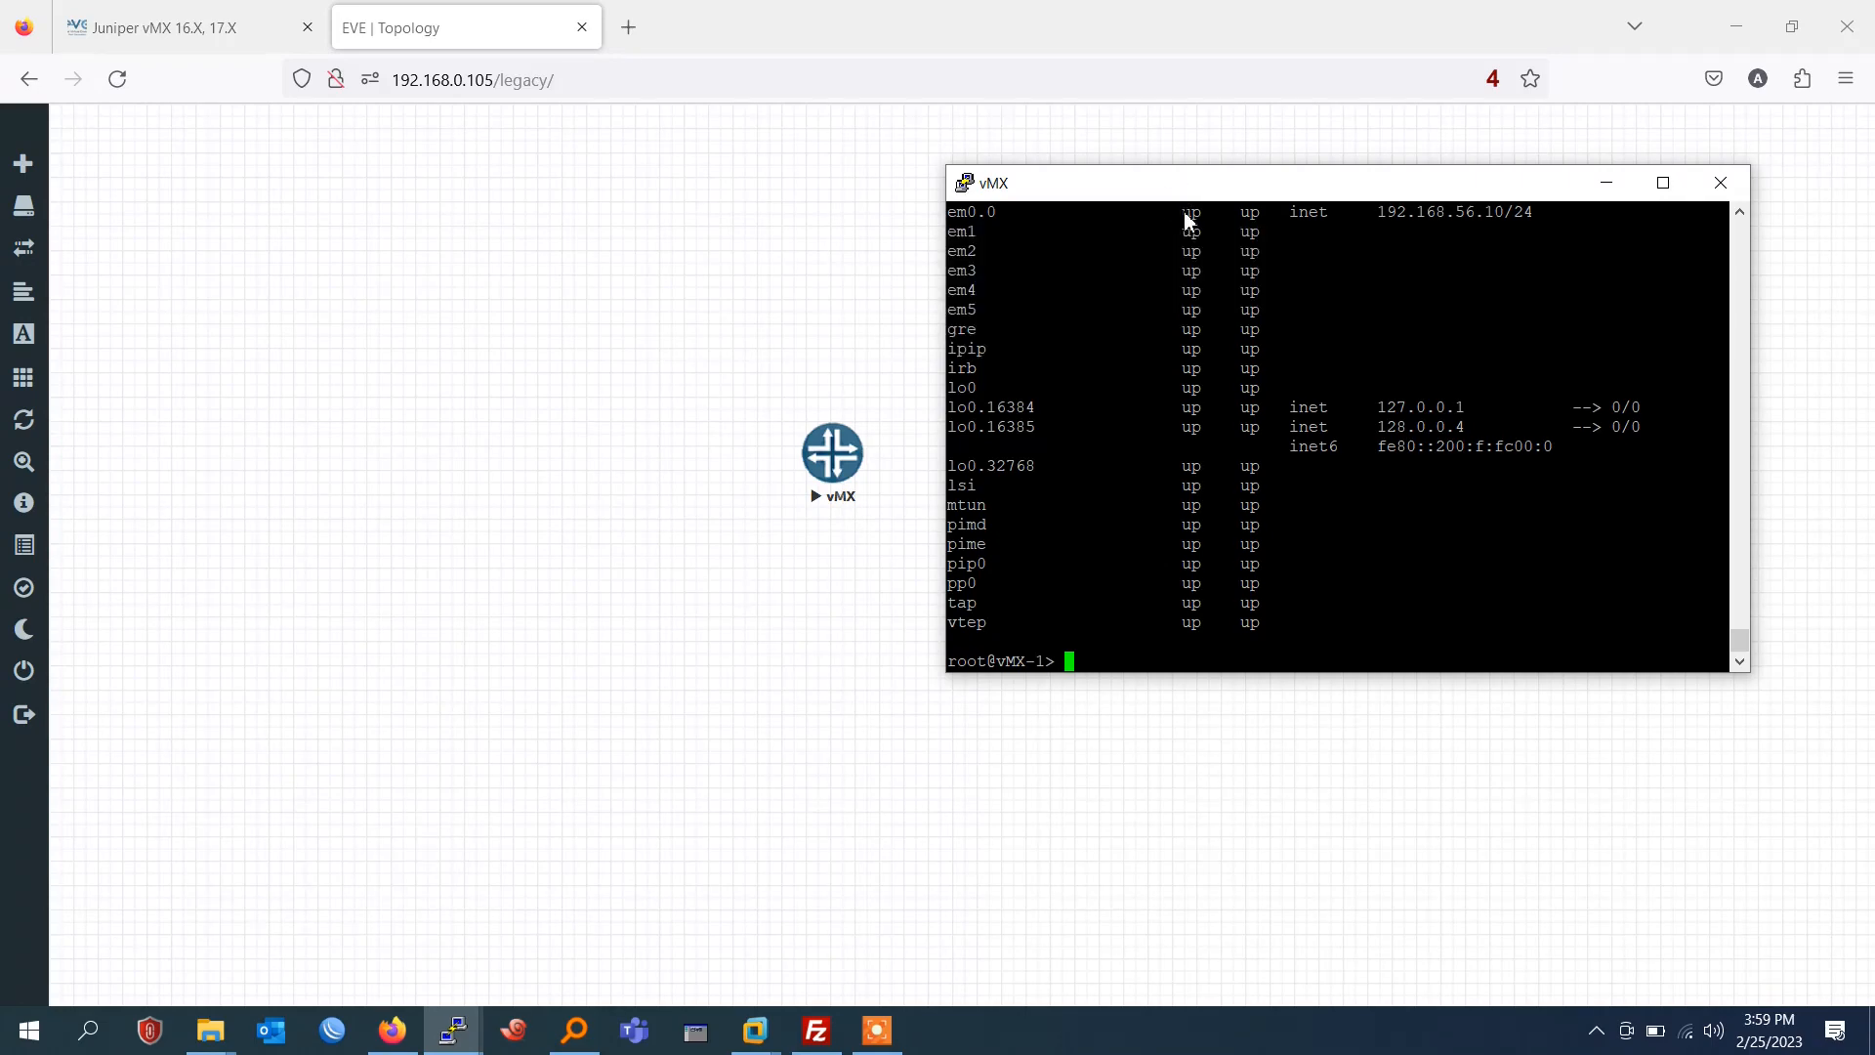
{"action": "left_click_drag", "start_coordinate": [1181, 187], "coordinate": [1182, 311]}
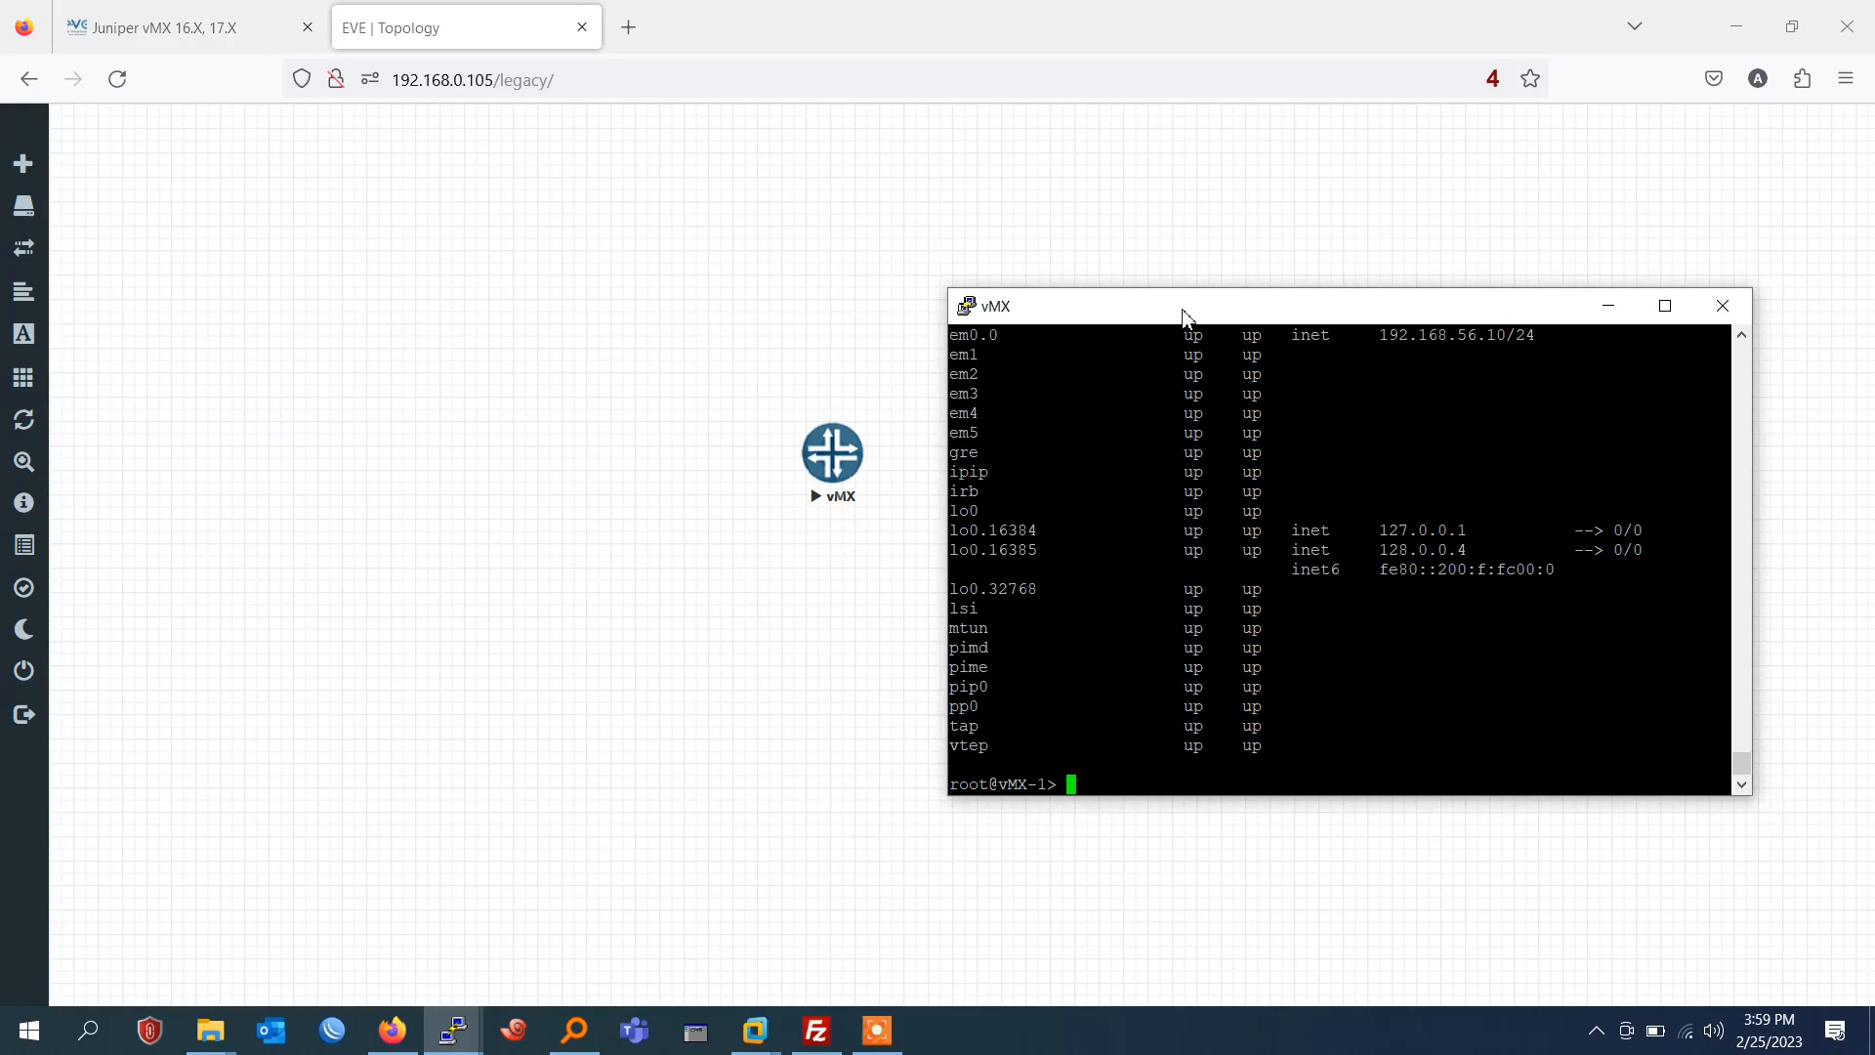
{"action": "mouse_move", "coordinate": [1183, 311]}
{"action": "left_mouse_down"}
{"action": "mouse_move", "coordinate": [1122, 277]}
{"action": "mouse_move", "coordinate": [1186, 280]}
{"action": "left_mouse_up"}
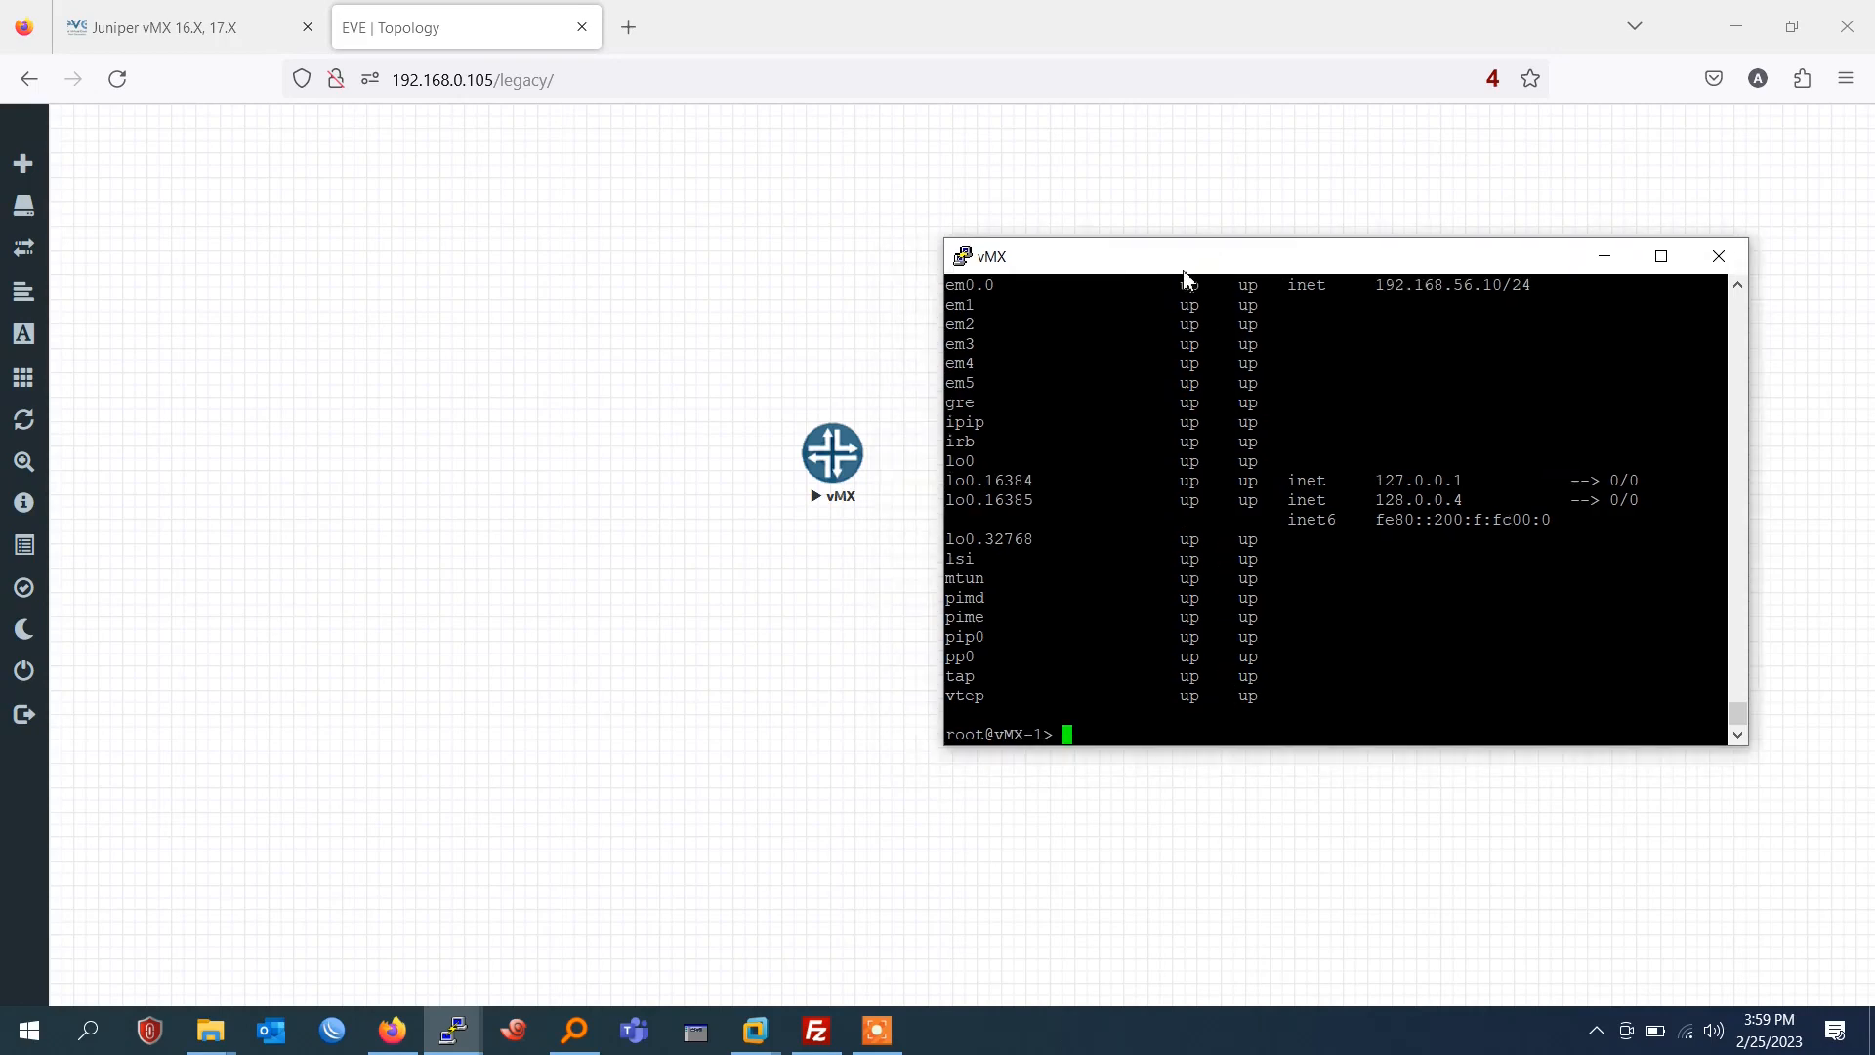